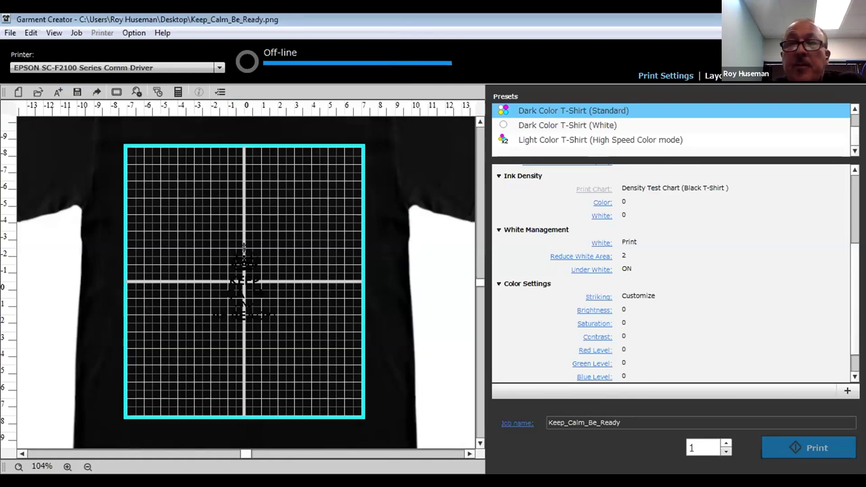
Close the Keep_Calm_Be_Ready design without saving it
{"action": "key", "text": "super+Down"}
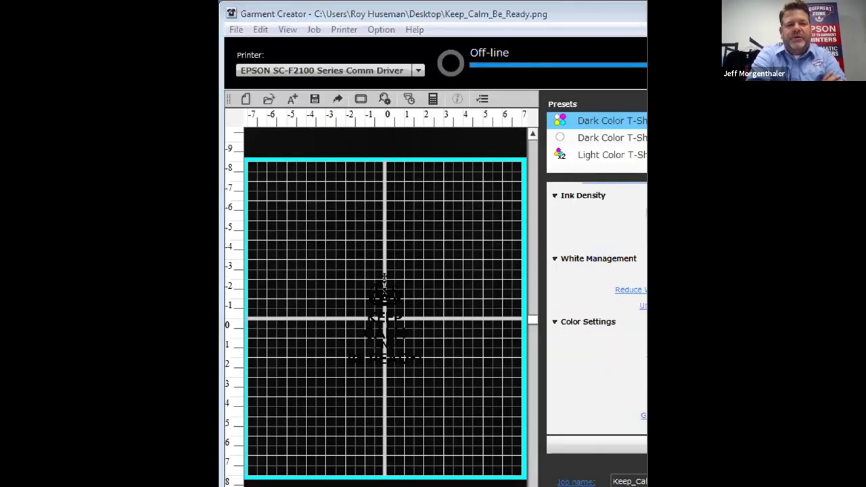
{"action": "key", "text": "alt+F4"}
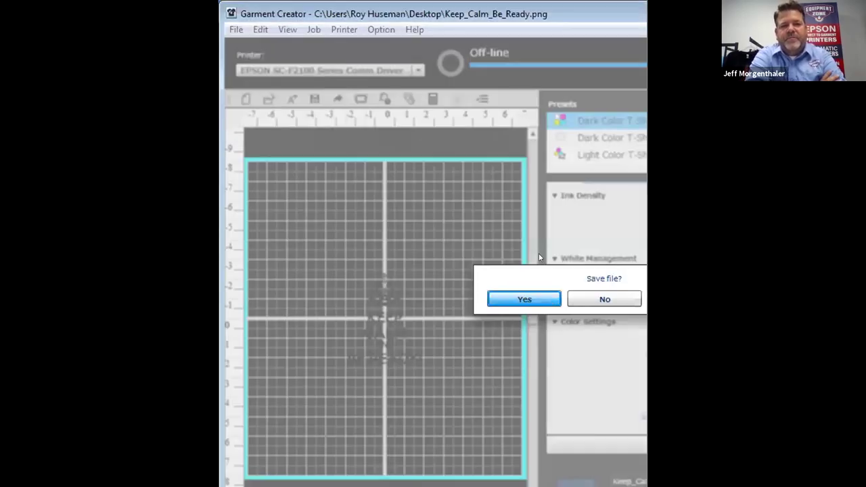
{"action": "key", "text": "Return"}
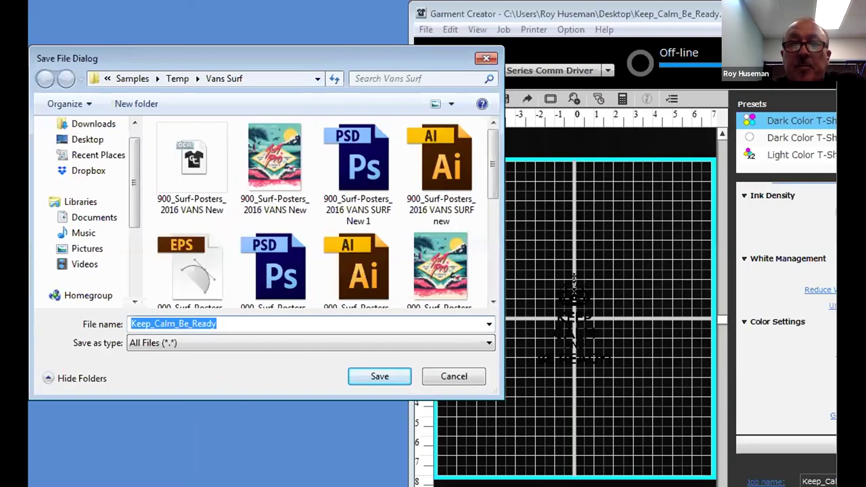
{"action": "left_click", "coordinate": [486, 59]}
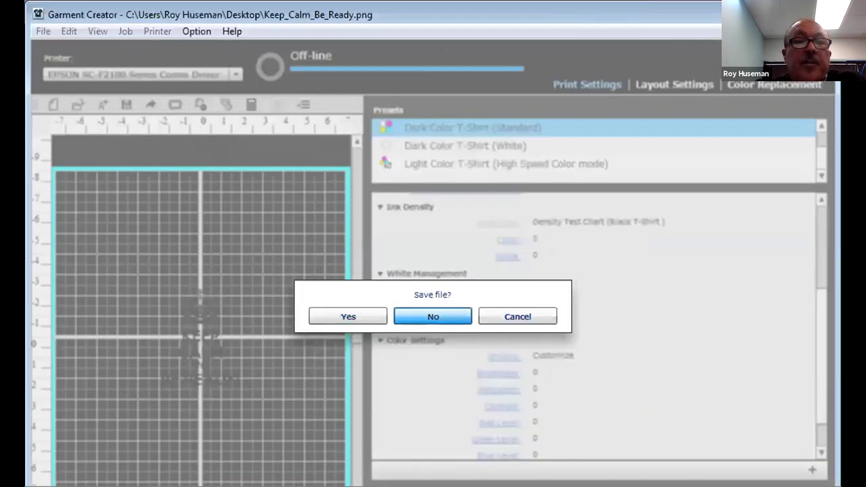
{"action": "left_click", "coordinate": [605, 299]}
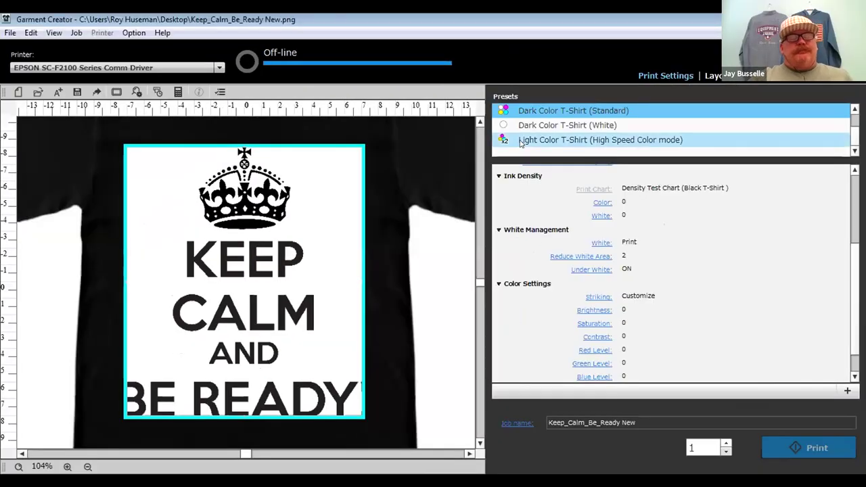
Apply the Black Color T-Shirt (Use Garment Black) print preset to the Keep_Calm_Be_Ready New design
{"action": "scroll", "coordinate": [576, 131], "scroll_direction": "up", "scroll_amount": 1}
{"action": "left_click", "coordinate": [566, 126]}
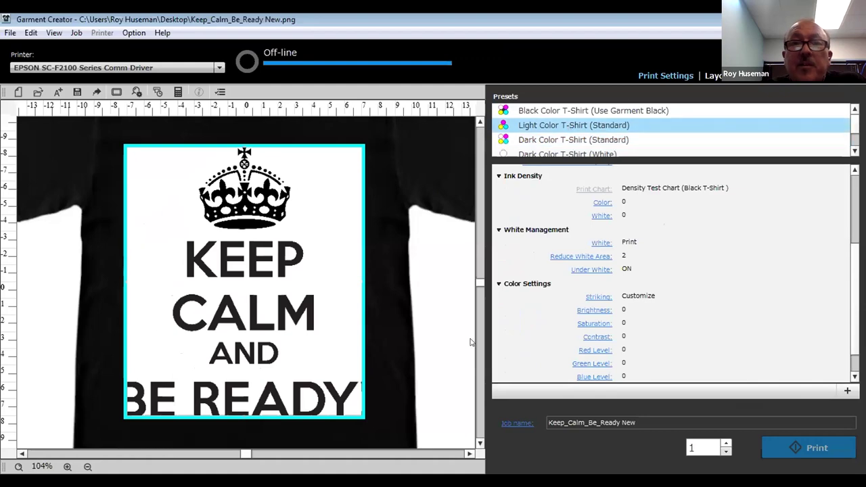
{"action": "left_click", "coordinate": [580, 111]}
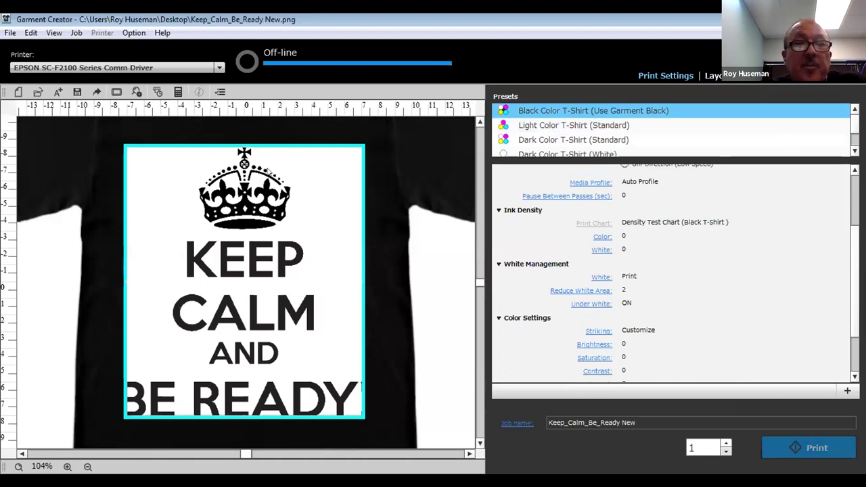
{"action": "left_click", "coordinate": [9, 34]}
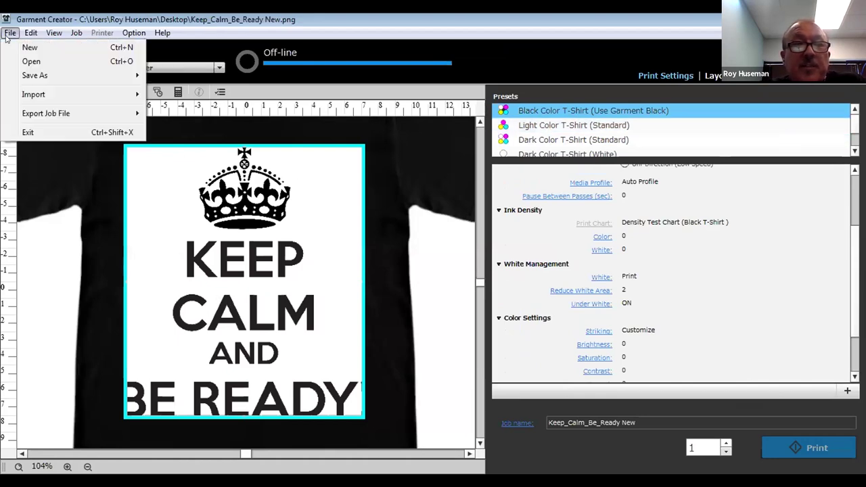
{"action": "left_click", "coordinate": [7, 35]}
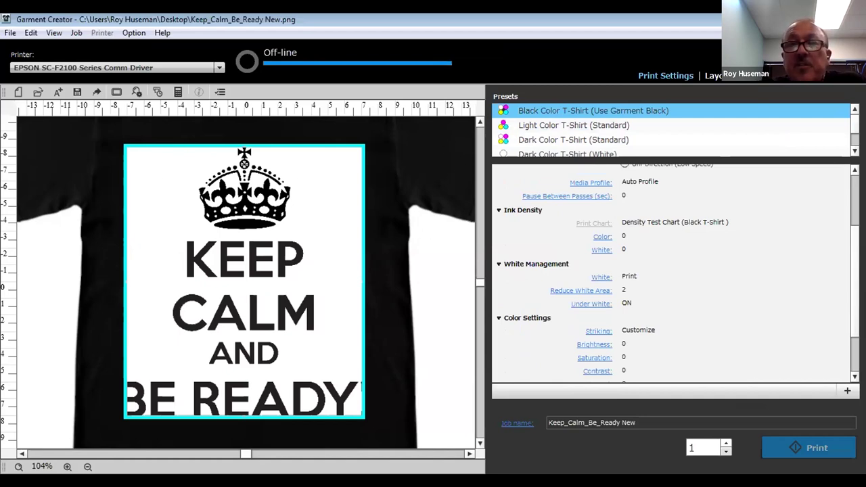
{"action": "left_click", "coordinate": [285, 273]}
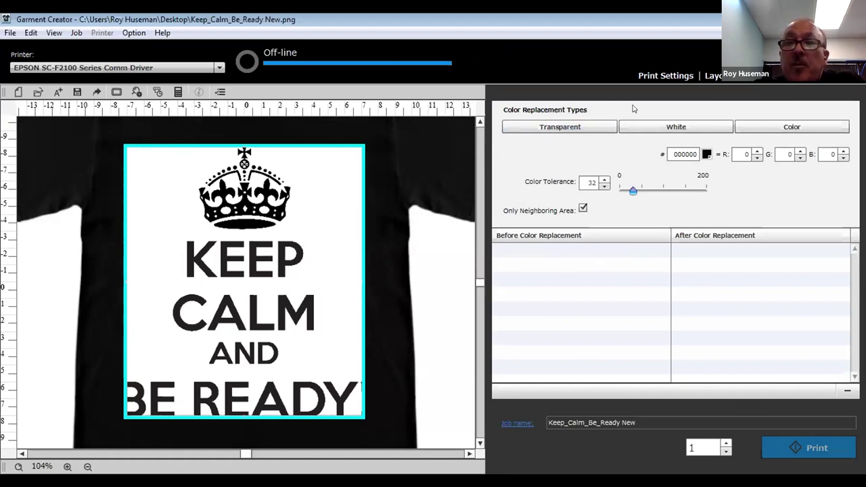
Resize the artwork to 11.5 inches wide in the layout settings
{"action": "left_click", "coordinate": [714, 75]}
{"action": "double_click", "coordinate": [643, 261]}
{"action": "type", "text": "11.5"}
{"action": "key", "text": "Return"}
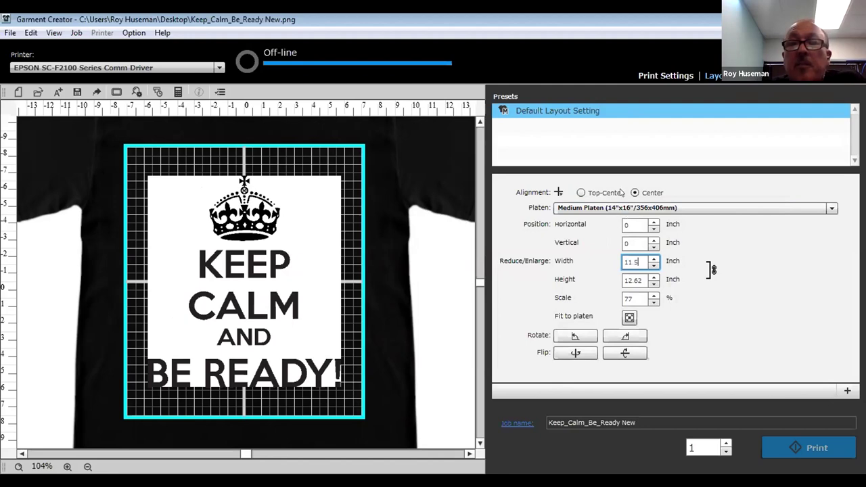
Align the artwork to Top-Center and set its vertical position to 1 inch
{"action": "left_click", "coordinate": [580, 193]}
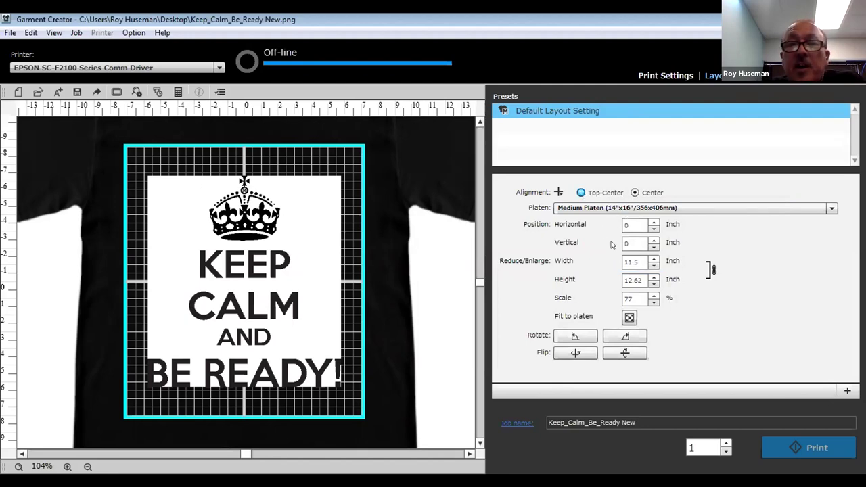
{"action": "left_click", "coordinate": [634, 242]}
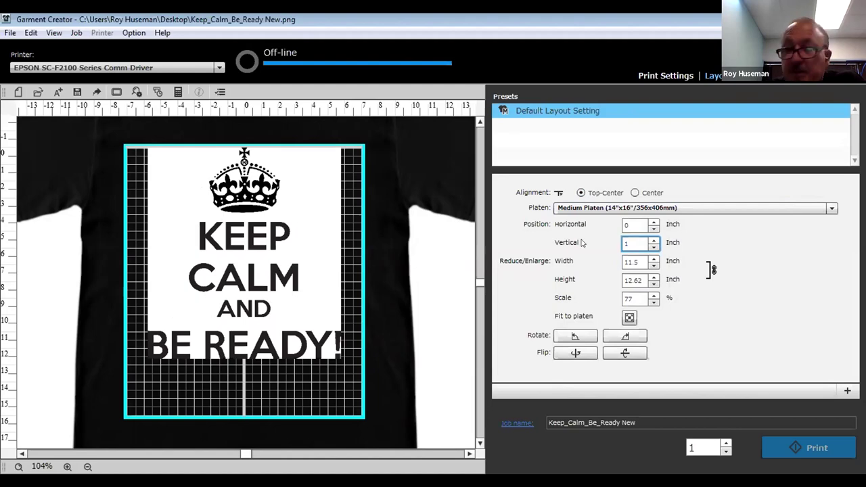
{"action": "type", "text": "1"}
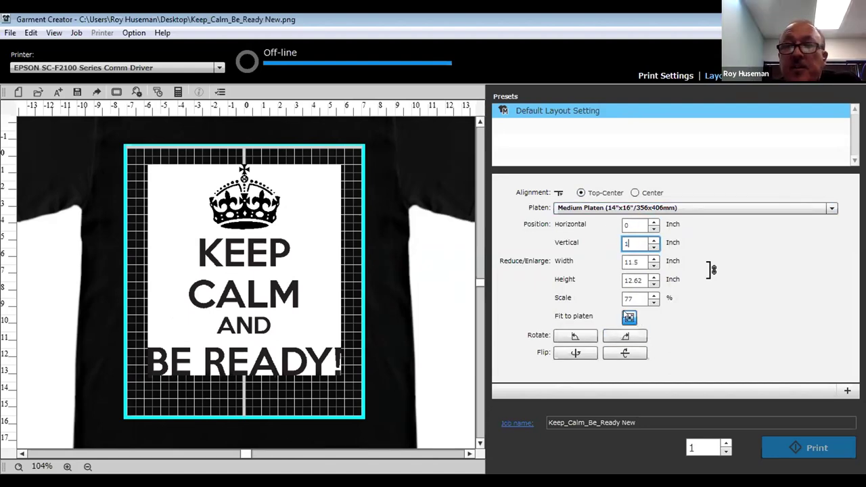
Try fitting the artwork to the platen and restore the 11.5 inch width and 1 inch vertical position
{"action": "left_click", "coordinate": [629, 318]}
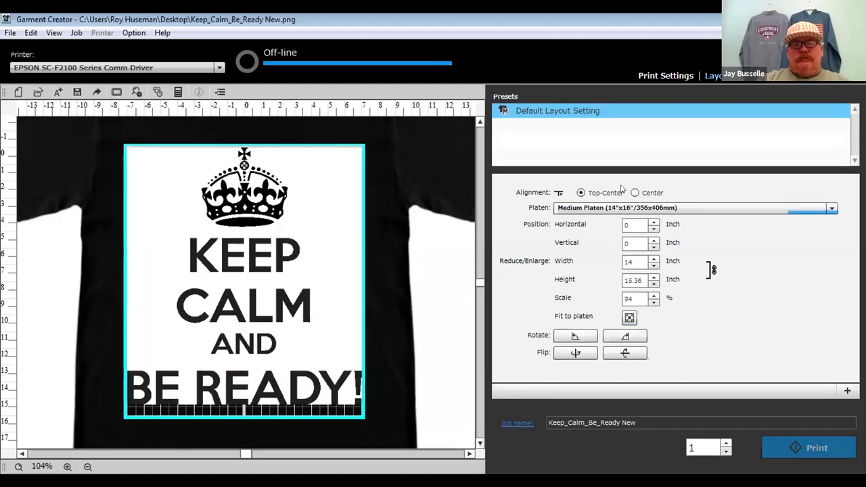
{"action": "double_click", "coordinate": [638, 258]}
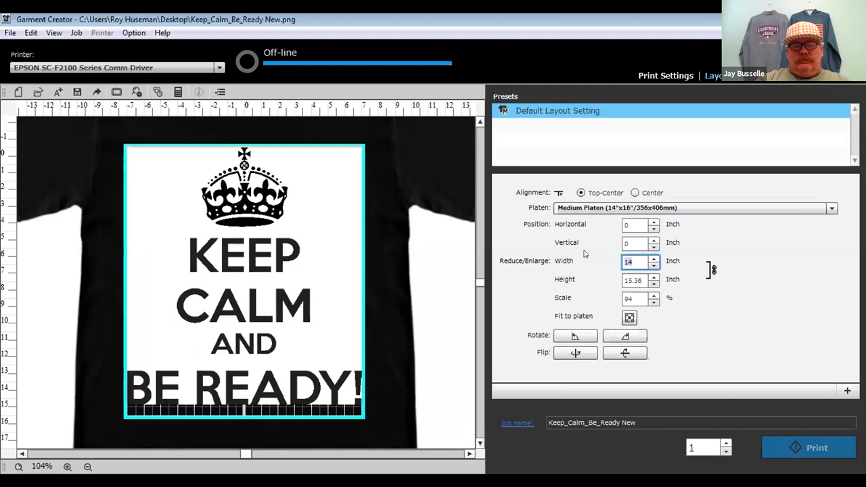
{"action": "type", "text": "11.5"}
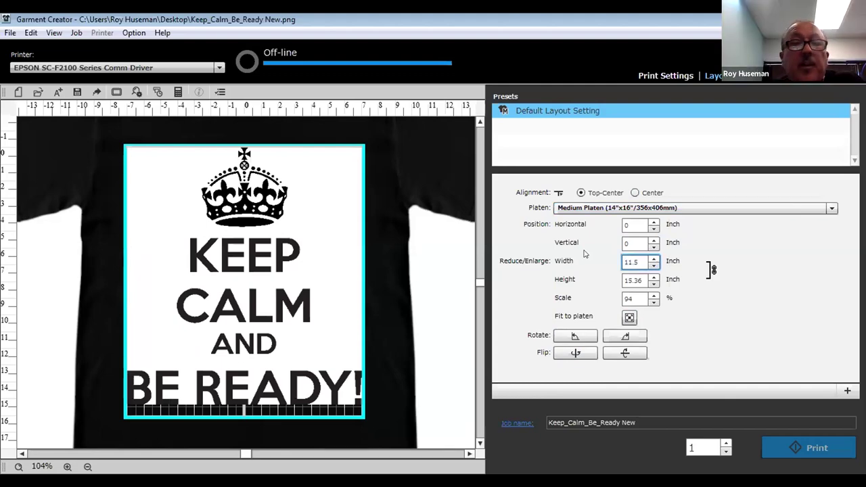
{"action": "double_click", "coordinate": [636, 246]}
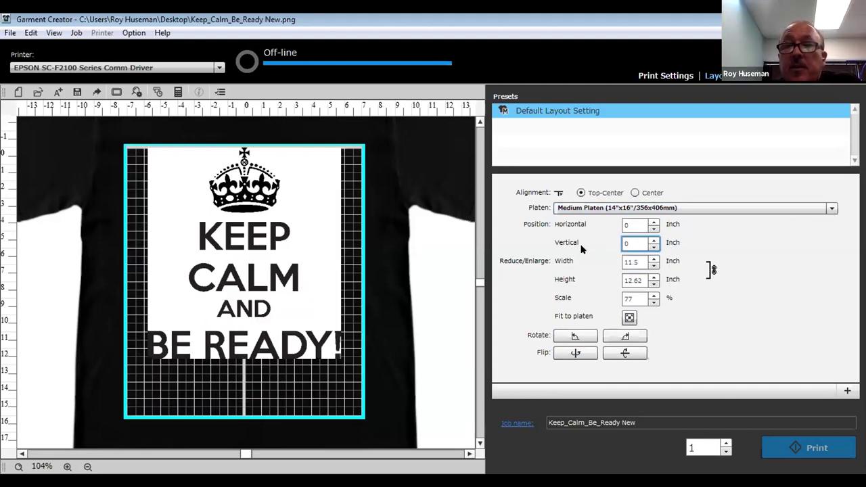
{"action": "type", "text": "1"}
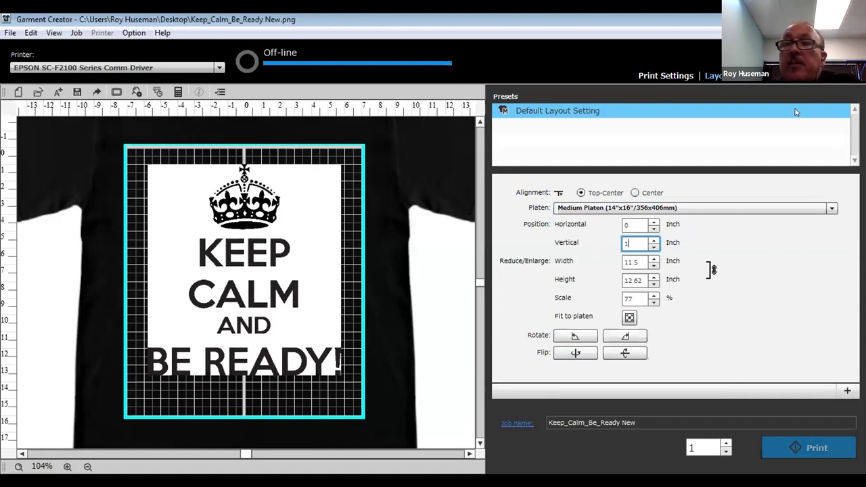
Try replacing the artwork's white background with transparent in the neighboring area only, and delete that color replacement
{"action": "scroll", "coordinate": [572, 254], "scroll_direction": "down", "scroll_amount": 5}
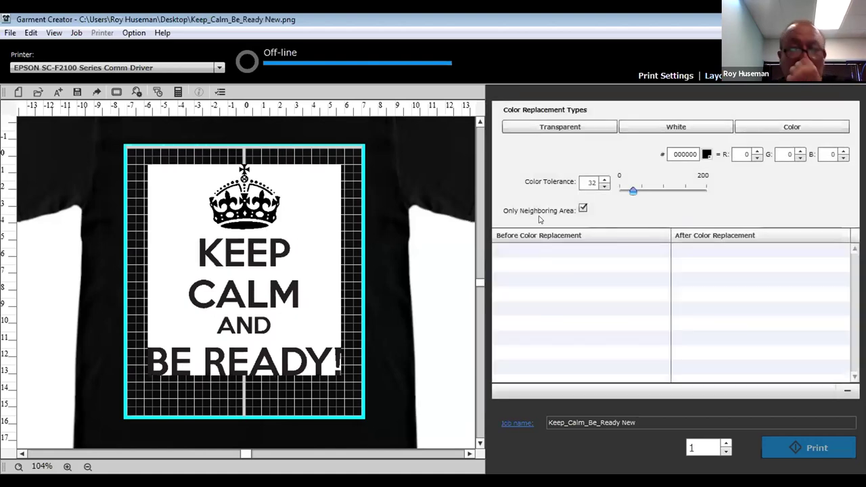
{"action": "left_click", "coordinate": [560, 127]}
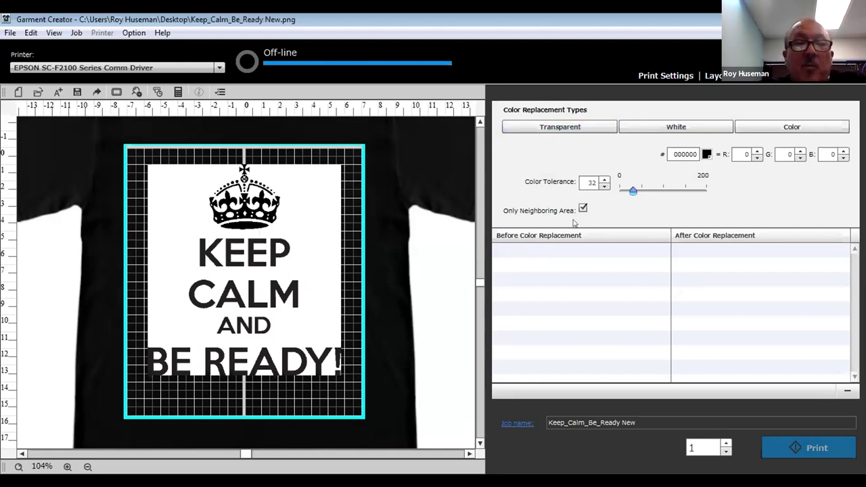
{"action": "left_click", "coordinate": [591, 126]}
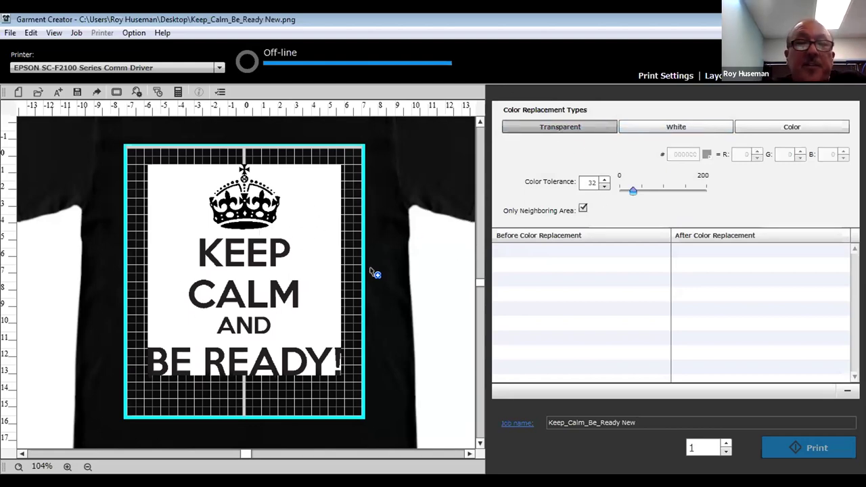
{"action": "left_click", "coordinate": [343, 222]}
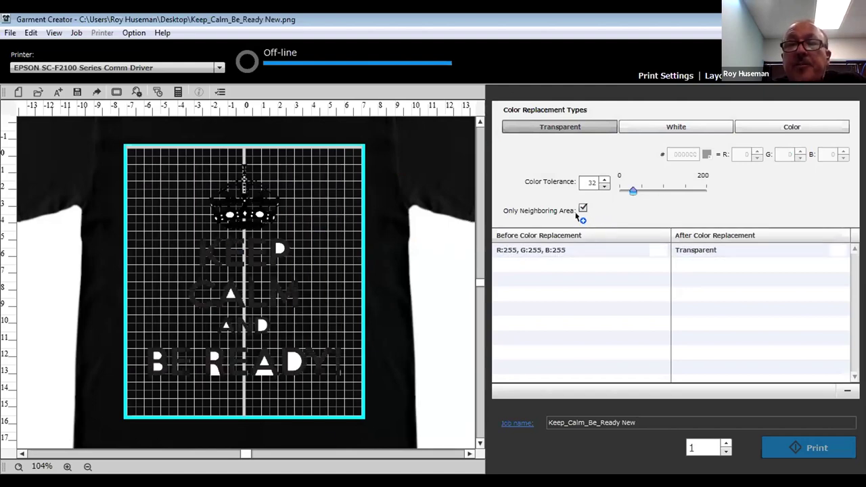
{"action": "left_click", "coordinate": [682, 251]}
{"action": "left_click", "coordinate": [849, 392]}
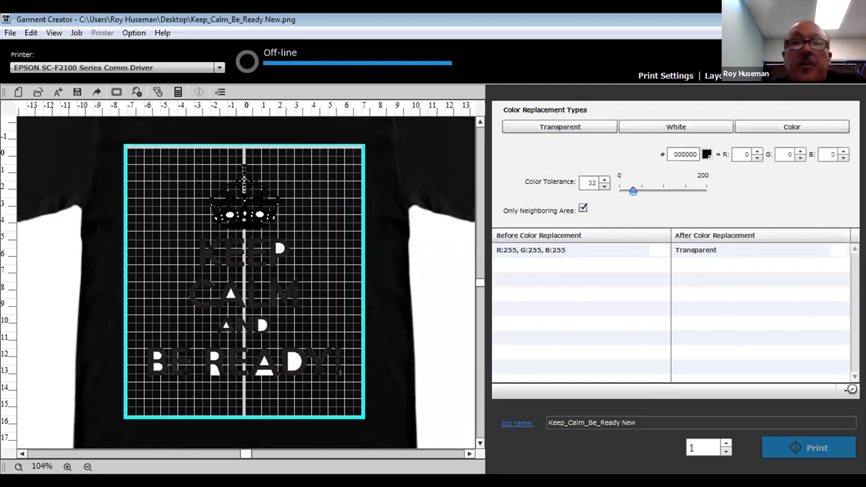
Replace all white in the artwork with transparent, using a color tolerance of 2 and Only Neighboring Area turned off
{"action": "left_click", "coordinate": [584, 209]}
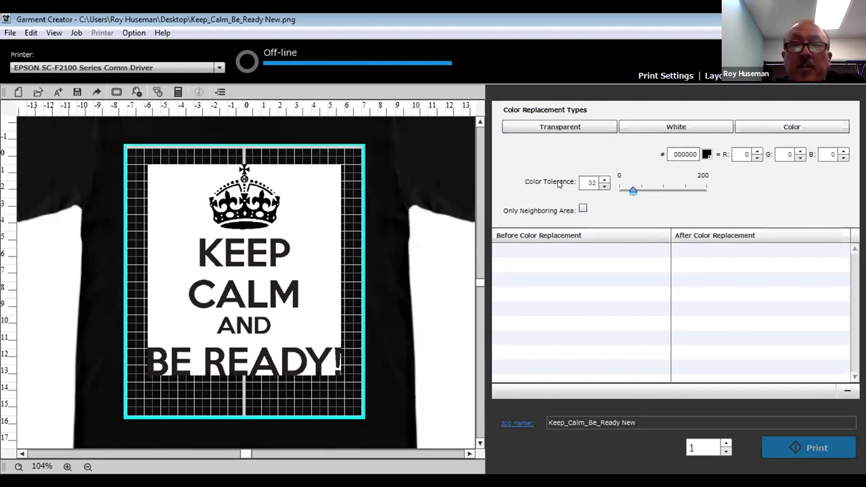
{"action": "double_click", "coordinate": [584, 182]}
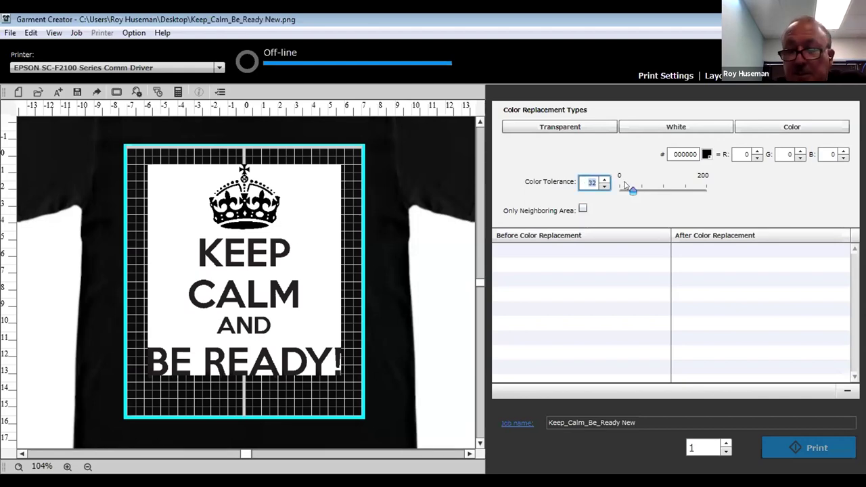
{"action": "type", "text": "2"}
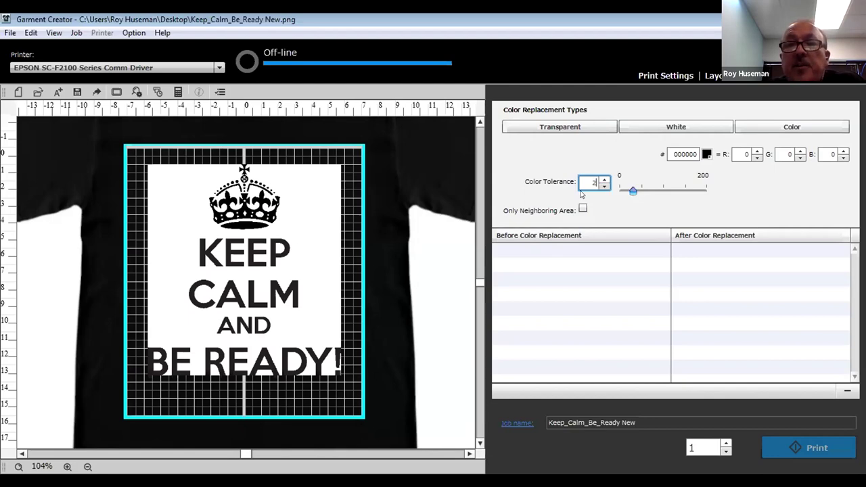
{"action": "left_click", "coordinate": [570, 129]}
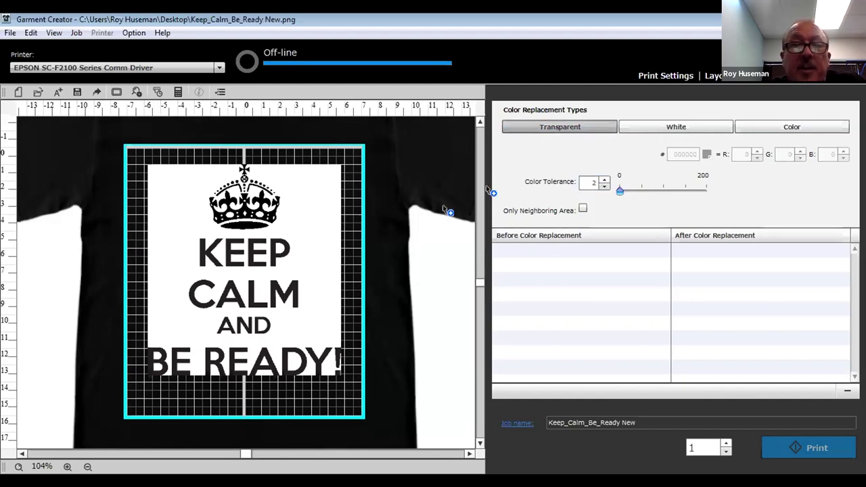
{"action": "left_click", "coordinate": [324, 214]}
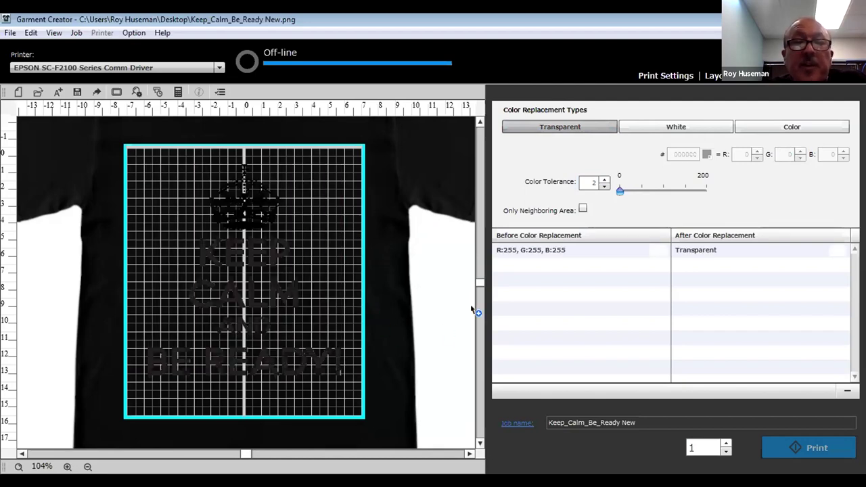
Replace the dark lettering and the black crown with white
{"action": "scroll", "coordinate": [404, 339], "scroll_direction": "up", "scroll_amount": 1}
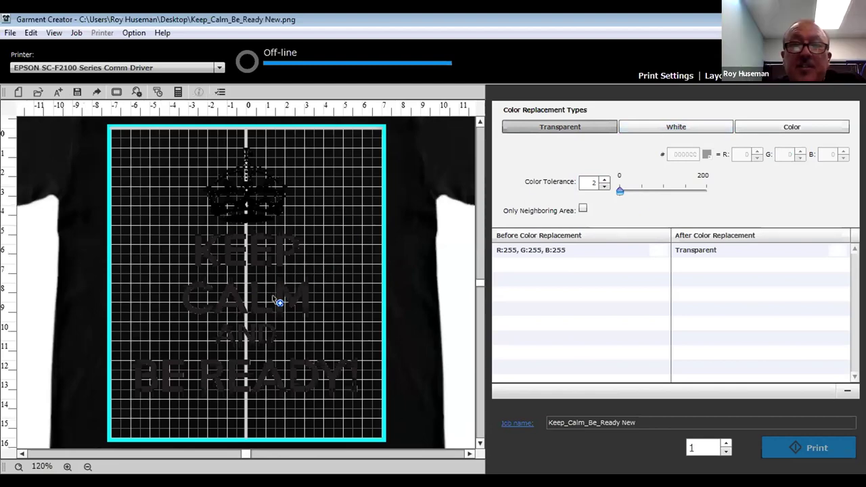
{"action": "left_click", "coordinate": [676, 127]}
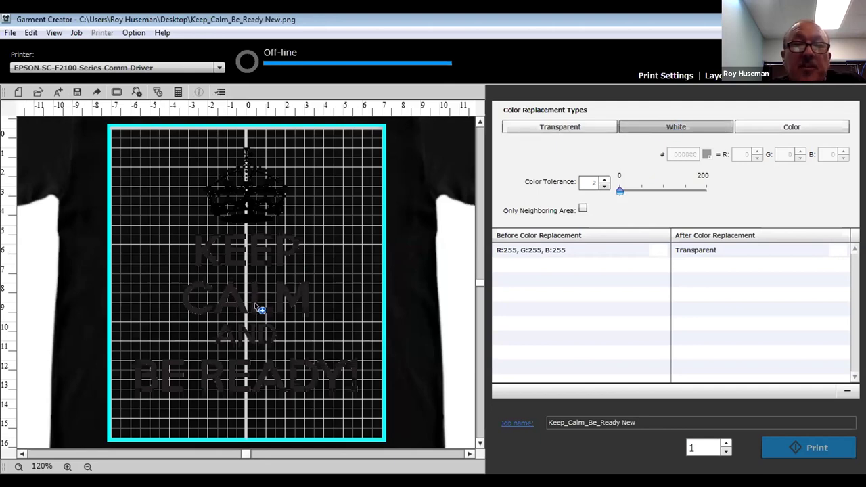
{"action": "left_click", "coordinate": [348, 372]}
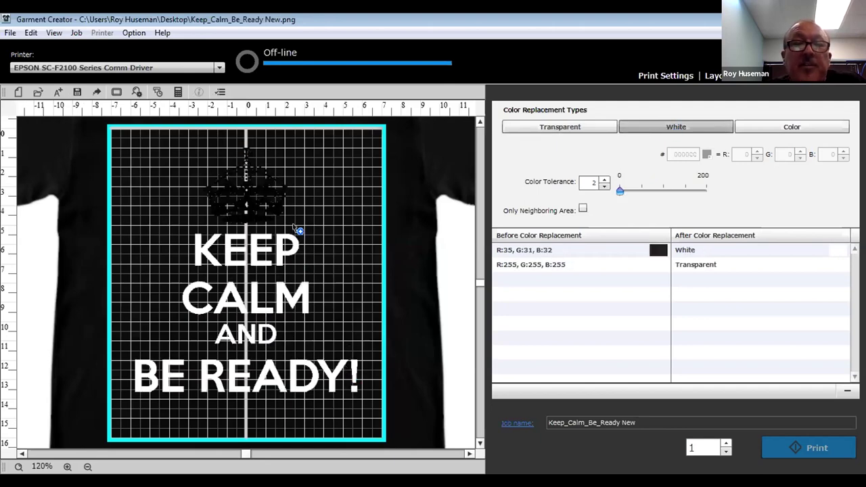
{"action": "left_click", "coordinate": [251, 223]}
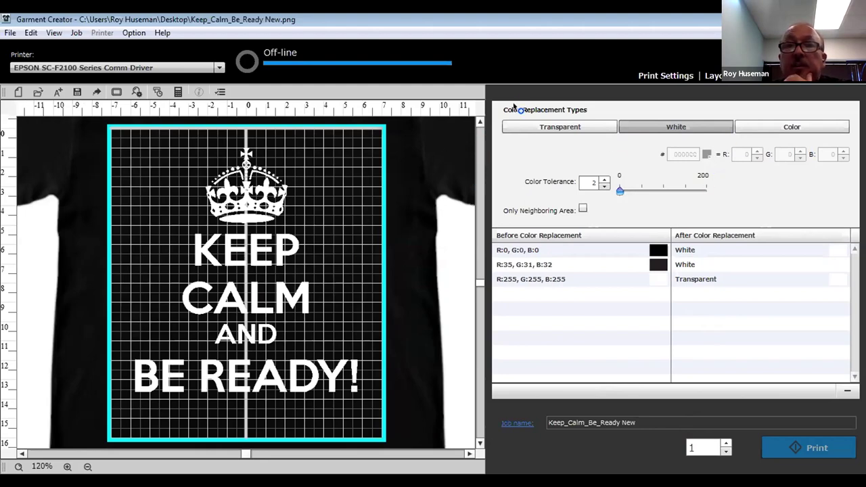
Replace the crown's black with custom teal 49e2c3 (R 73, G 226, B 195)
{"action": "left_click", "coordinate": [714, 76]}
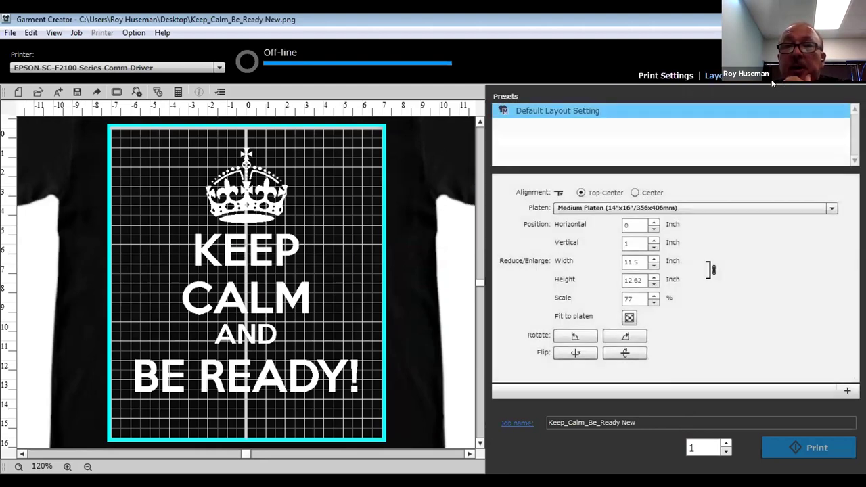
{"action": "left_click", "coordinate": [667, 75]}
{"action": "left_click", "coordinate": [706, 154]}
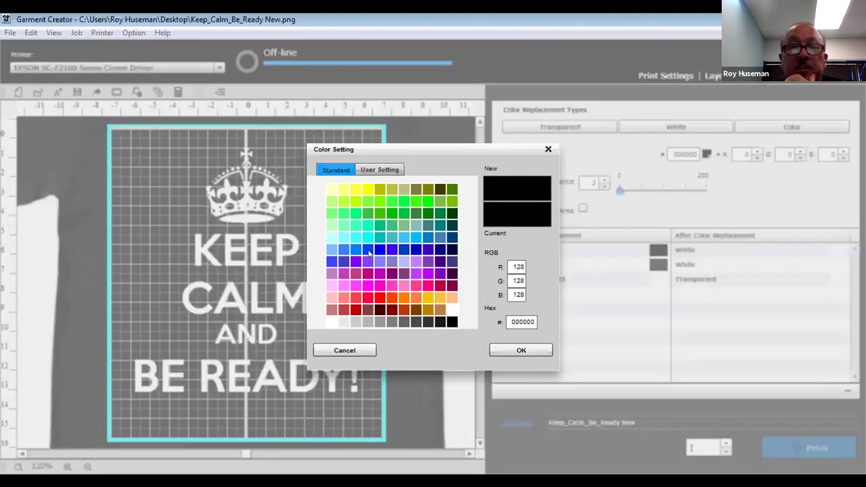
{"action": "left_click", "coordinate": [379, 250]}
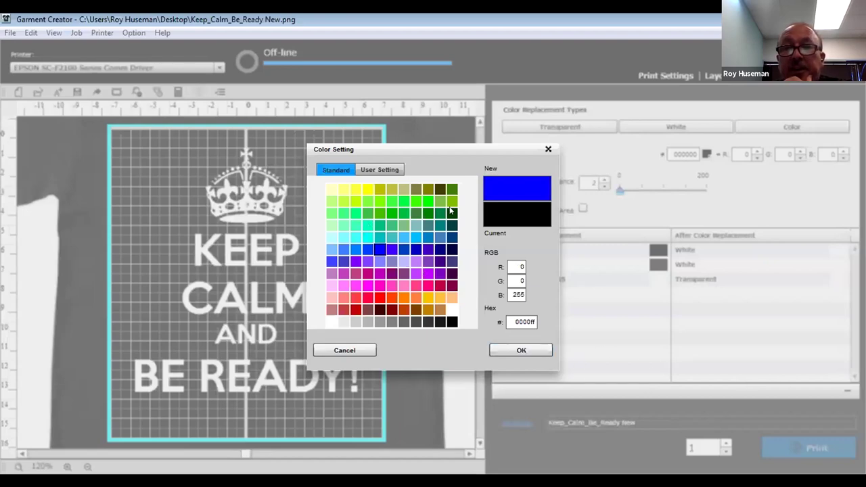
{"action": "left_click", "coordinate": [369, 170]}
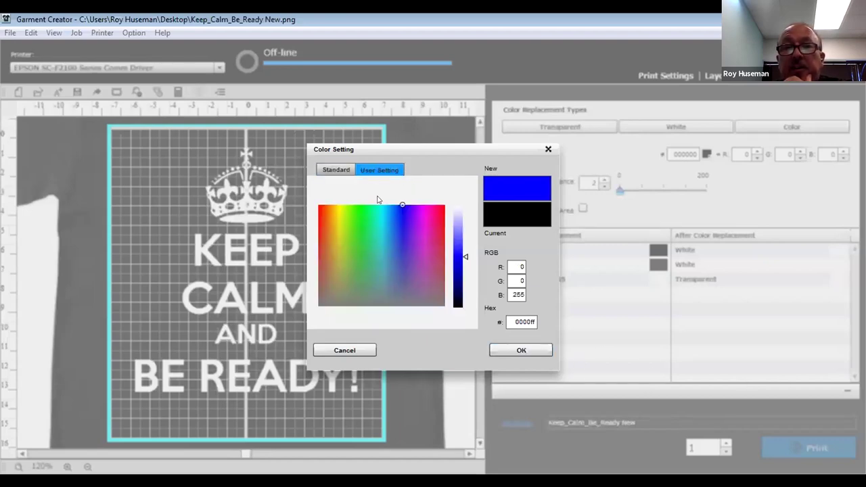
{"action": "left_click", "coordinate": [378, 234]}
{"action": "left_click_drag", "start_coordinate": [463, 260], "coordinate": [461, 248]}
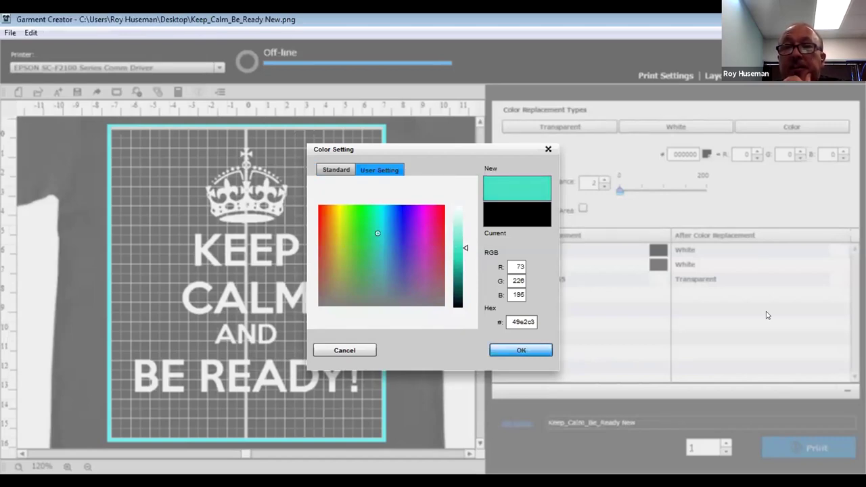
{"action": "key", "text": "Return"}
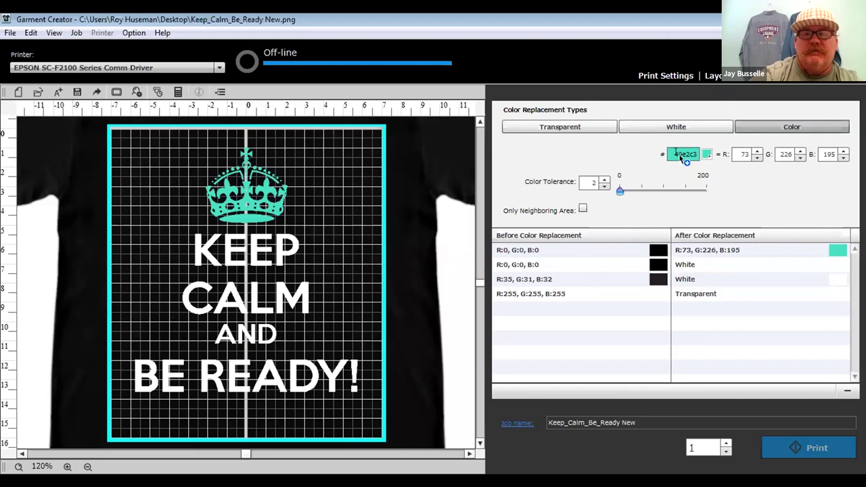
{"action": "left_click", "coordinate": [671, 296]}
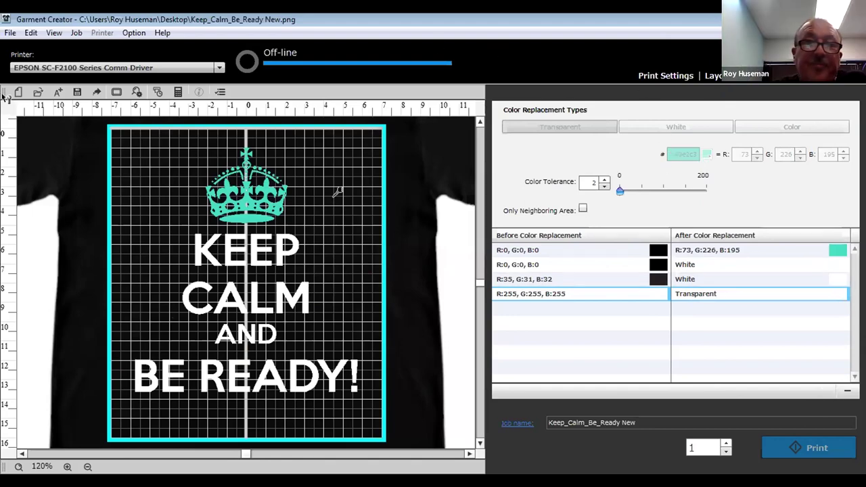
{"action": "left_click", "coordinate": [30, 32]}
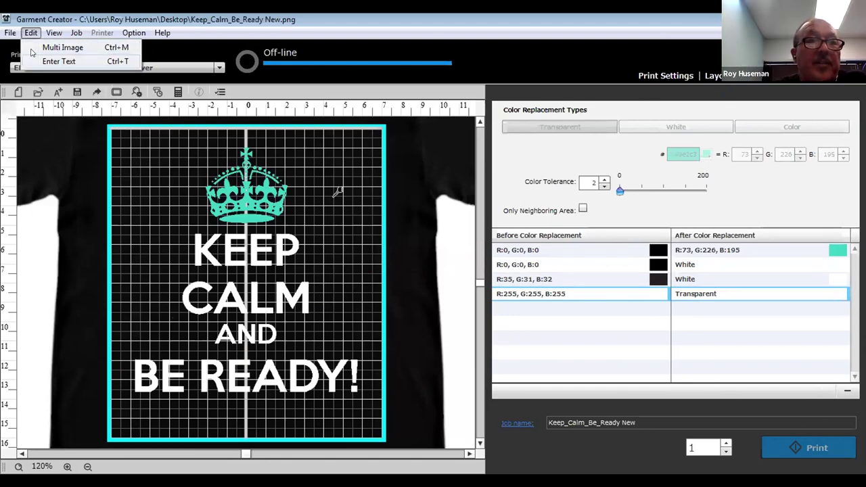
{"action": "mouse_move", "coordinate": [10, 33]}
{"action": "left_click", "coordinate": [30, 61]}
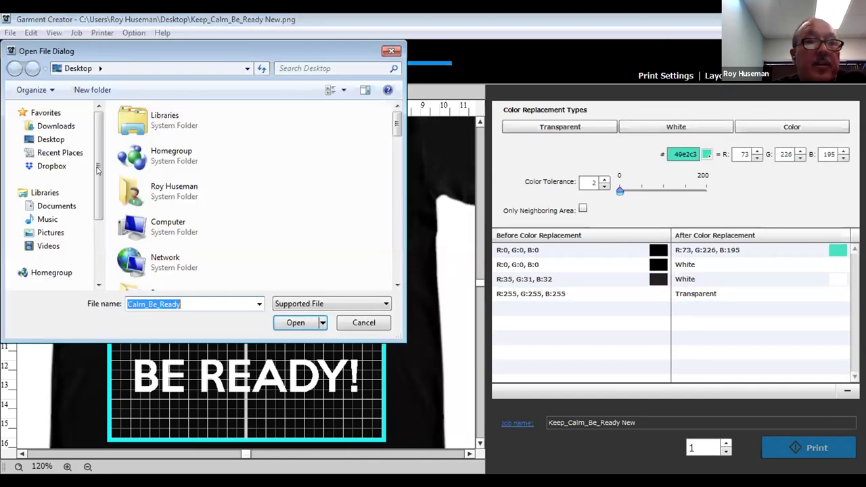
{"action": "left_click", "coordinate": [367, 322]}
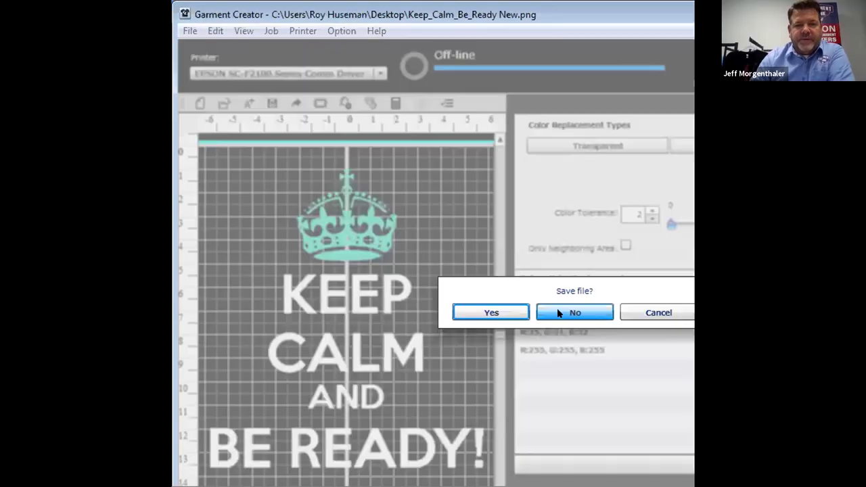
Close the Keep Calm artwork and open Sturgis Mile Marker Sign.png in a maximized window
{"action": "left_click", "coordinate": [504, 312]}
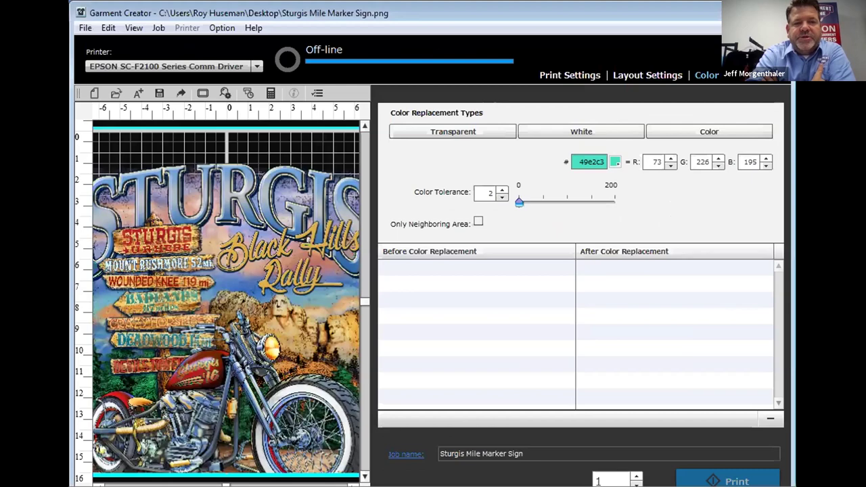
{"action": "key", "text": "super+Up"}
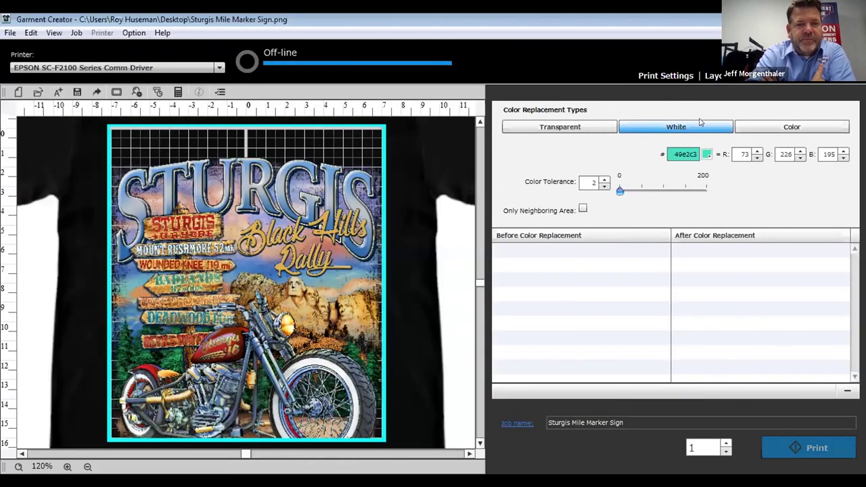
Set the Sturgis artwork's width to 11.5 inches in the layout settings
{"action": "scroll", "coordinate": [636, 293], "scroll_direction": "up", "scroll_amount": 3}
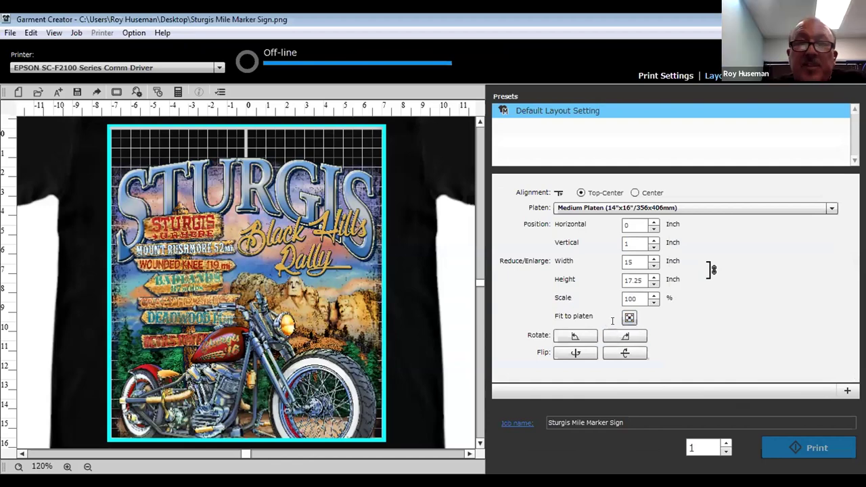
{"action": "double_click", "coordinate": [634, 262]}
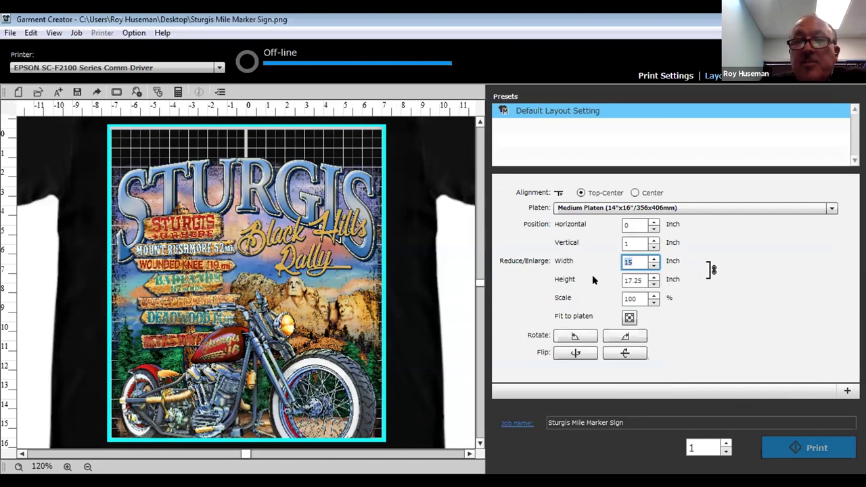
{"action": "type", "text": "11.5"}
{"action": "key", "text": "Return"}
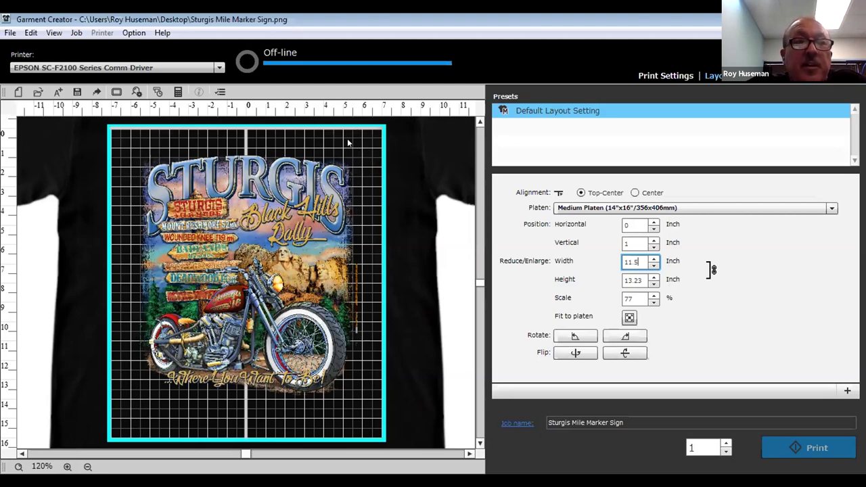
Import the color chart for a black T-shirt and set its alignment to Center
{"action": "left_click", "coordinate": [10, 33]}
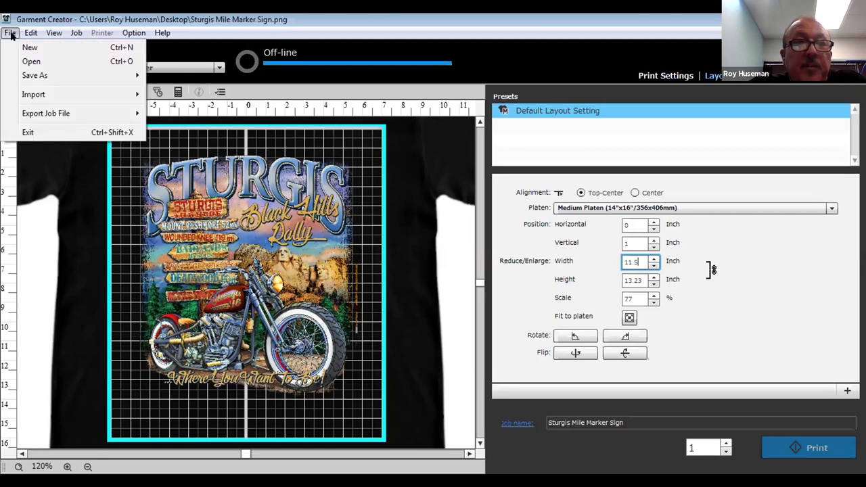
{"action": "left_click", "coordinate": [10, 34]}
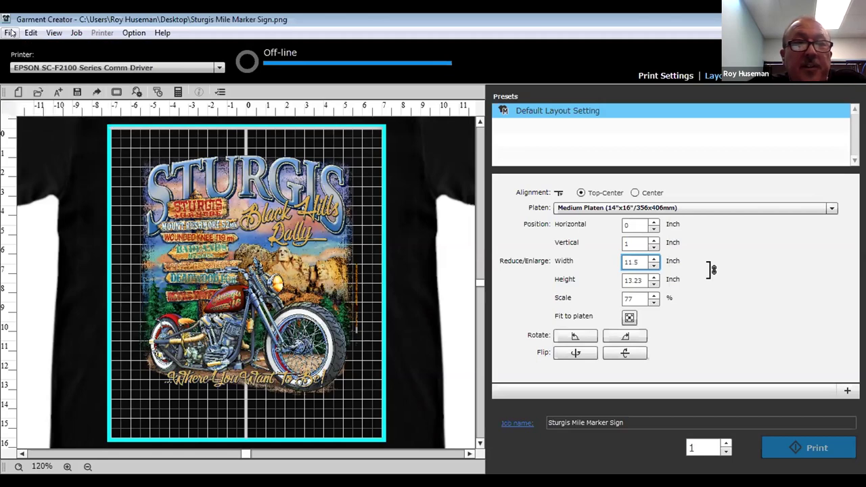
{"action": "left_click", "coordinate": [11, 34]}
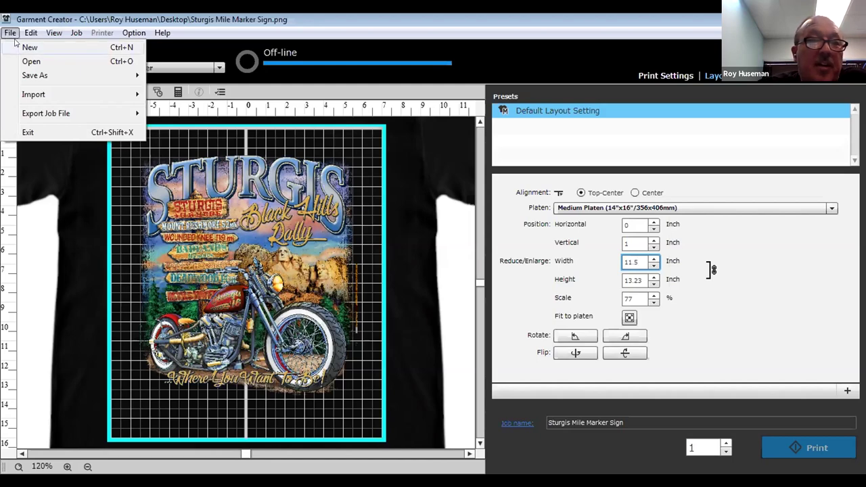
{"action": "mouse_move", "coordinate": [39, 94]}
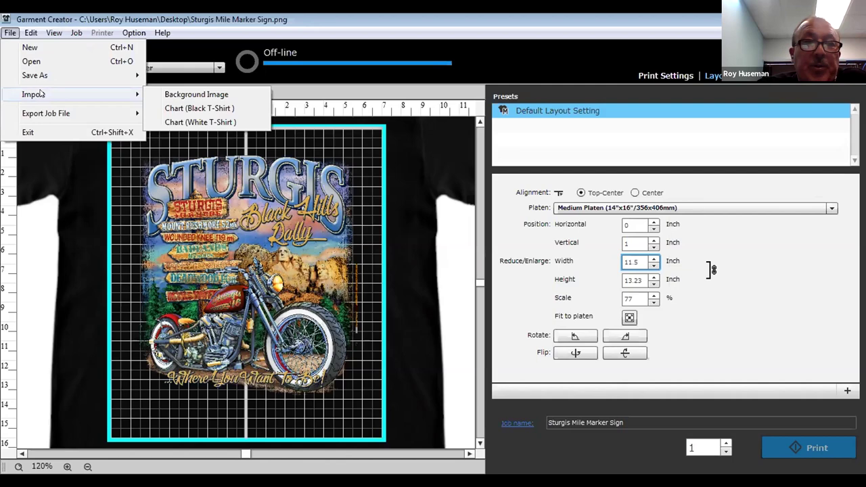
{"action": "left_click", "coordinate": [220, 108]}
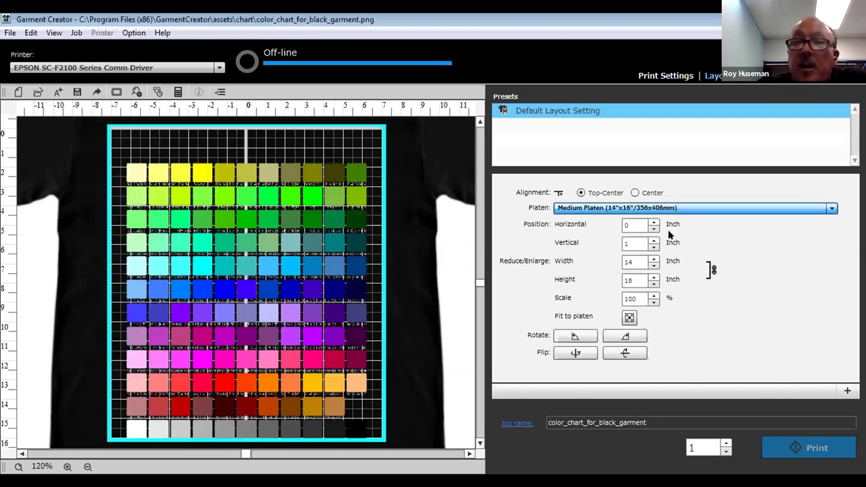
{"action": "left_click", "coordinate": [634, 193]}
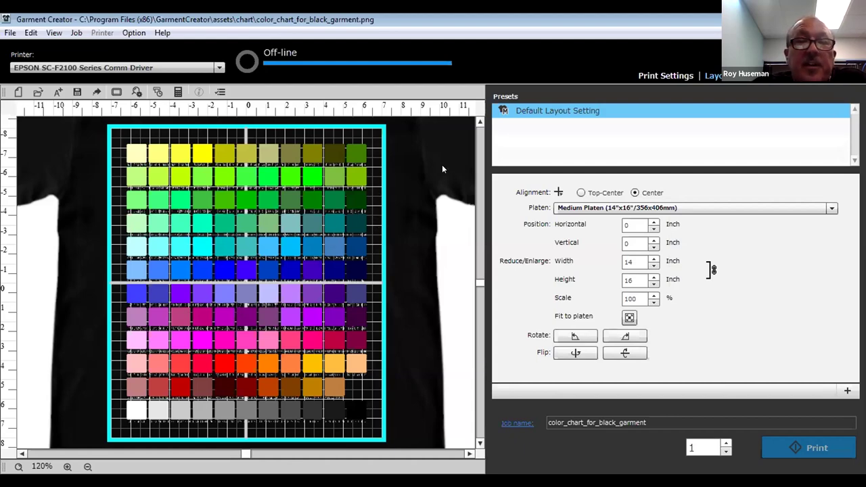
{"action": "left_click", "coordinate": [9, 32]}
{"action": "mouse_move", "coordinate": [102, 94]}
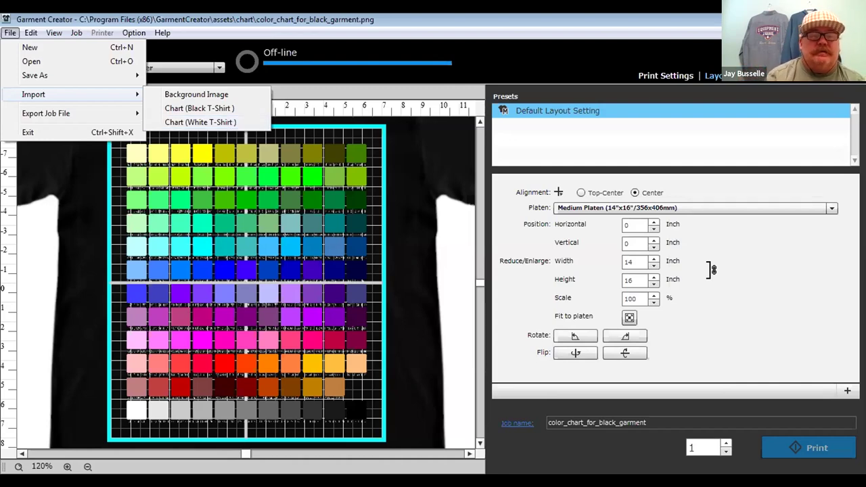
{"action": "key", "text": "Escape"}
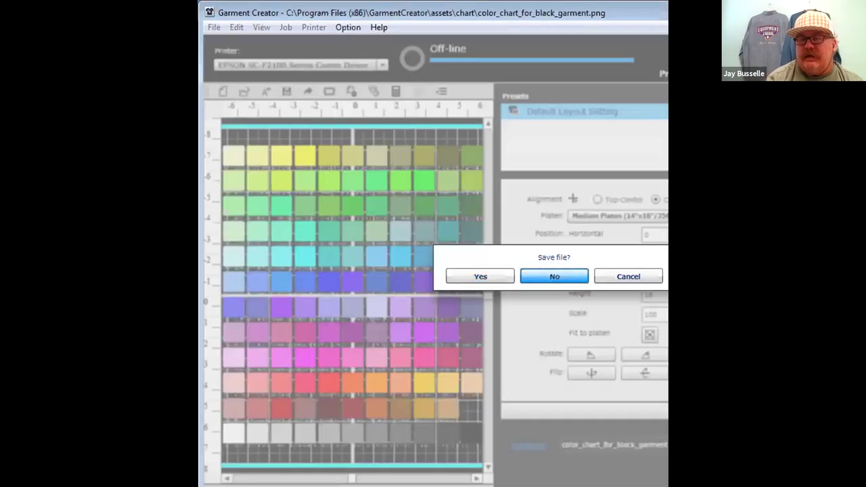
Discard the color chart without saving and reopen Sturgis Mile Marker Sign.png in a maximized window
{"action": "left_click", "coordinate": [554, 275]}
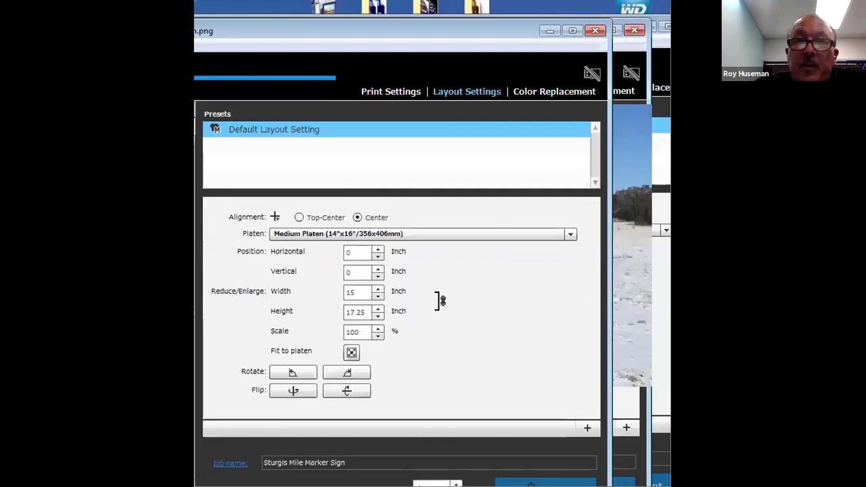
{"action": "key", "text": "super+Up"}
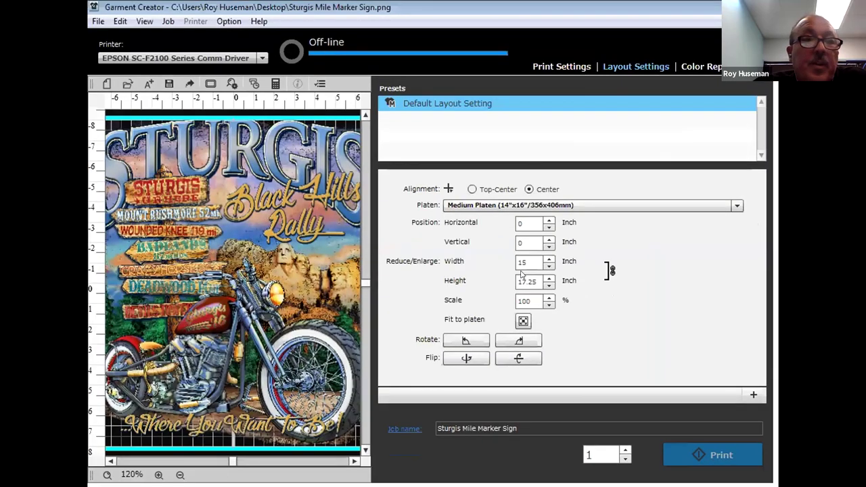
Resize the reopened Sturgis artwork to 11.5 inches wide and change its alignment to Top-Center
{"action": "double_click", "coordinate": [637, 261]}
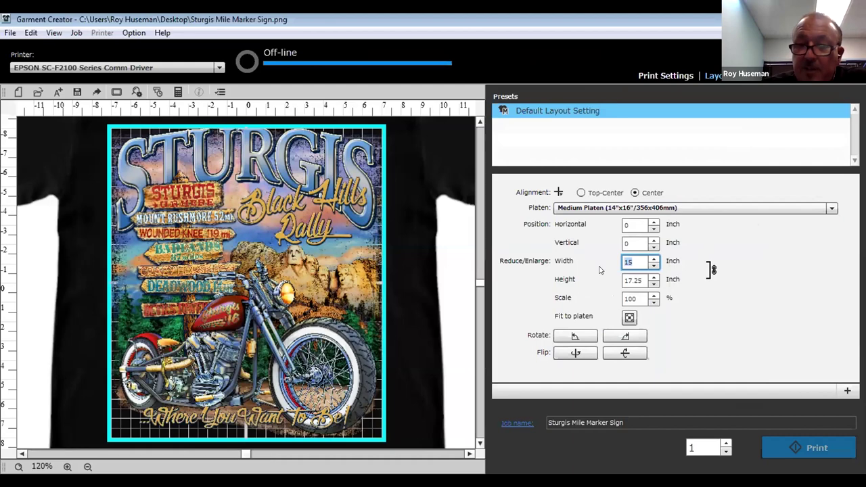
{"action": "type", "text": "11.5"}
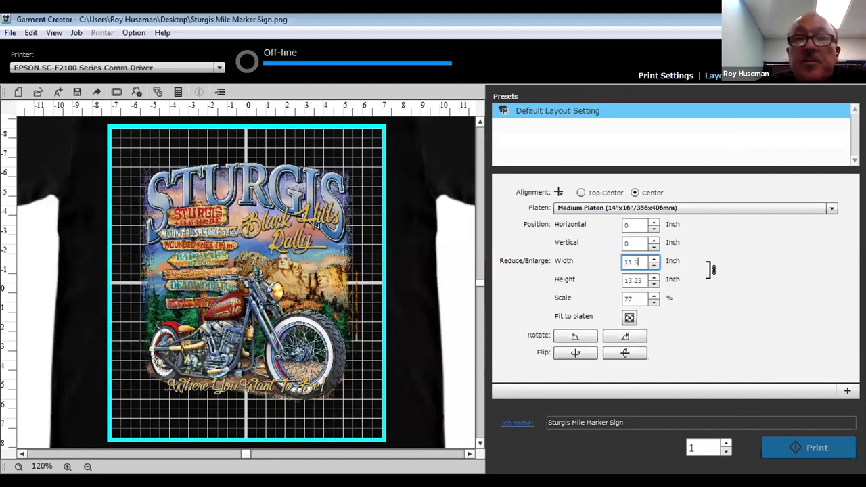
{"action": "left_click", "coordinate": [581, 193]}
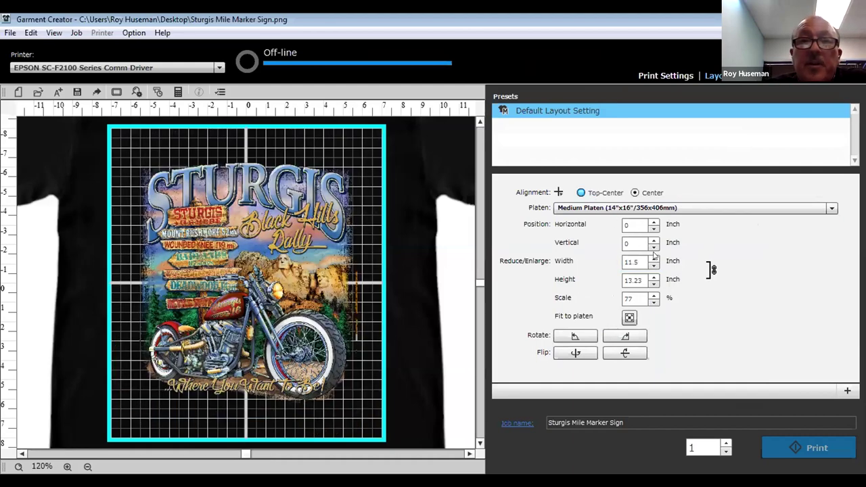
{"action": "double_click", "coordinate": [635, 243]}
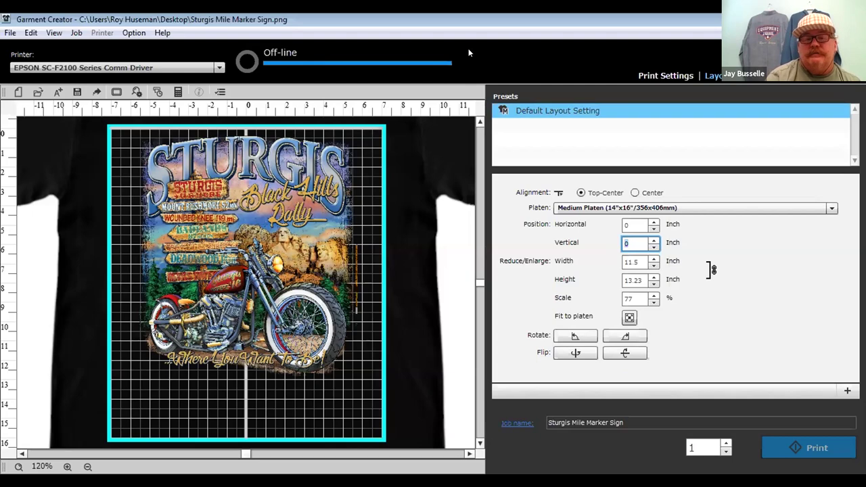
Review the Environment and Grid Print Area configuration settings and leave them without applying changes
{"action": "left_click", "coordinate": [163, 33]}
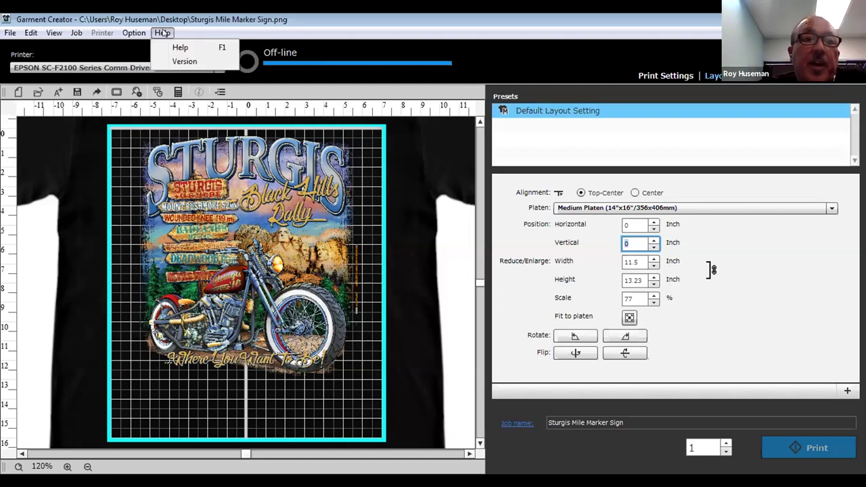
{"action": "mouse_move", "coordinate": [132, 32]}
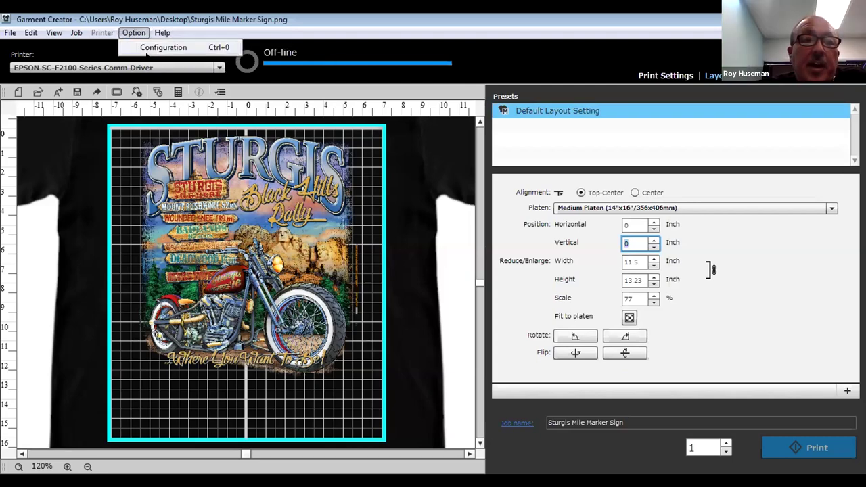
{"action": "left_click", "coordinate": [158, 49]}
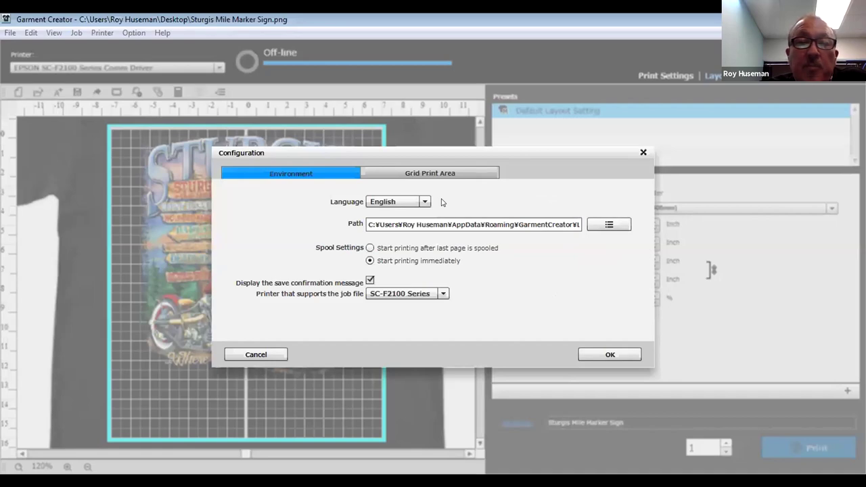
{"action": "left_click", "coordinate": [440, 176]}
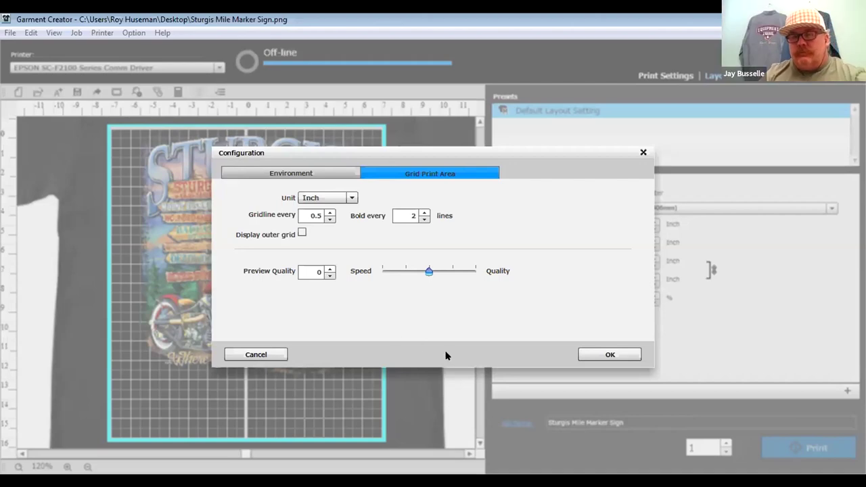
{"action": "left_click", "coordinate": [266, 355]}
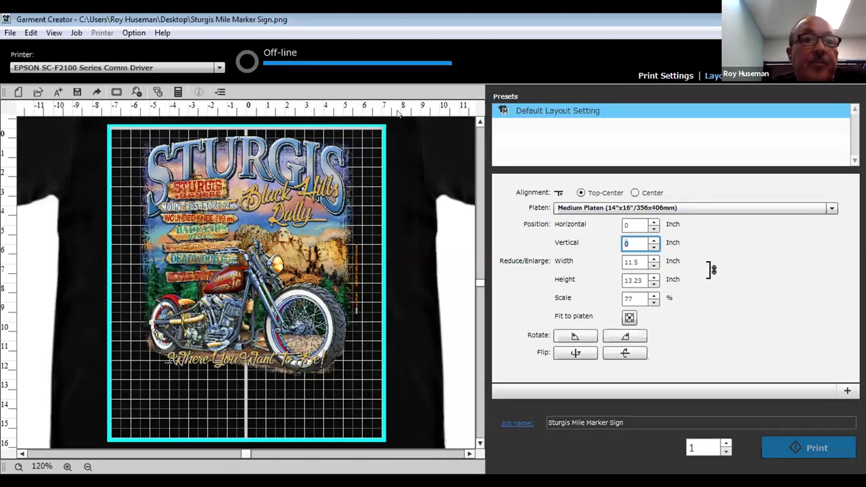
{"action": "left_click", "coordinate": [10, 33]}
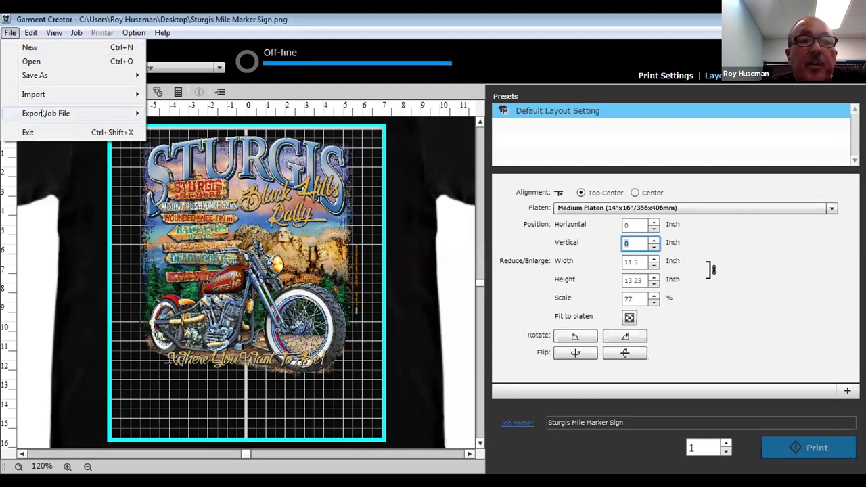
{"action": "mouse_move", "coordinate": [65, 80]}
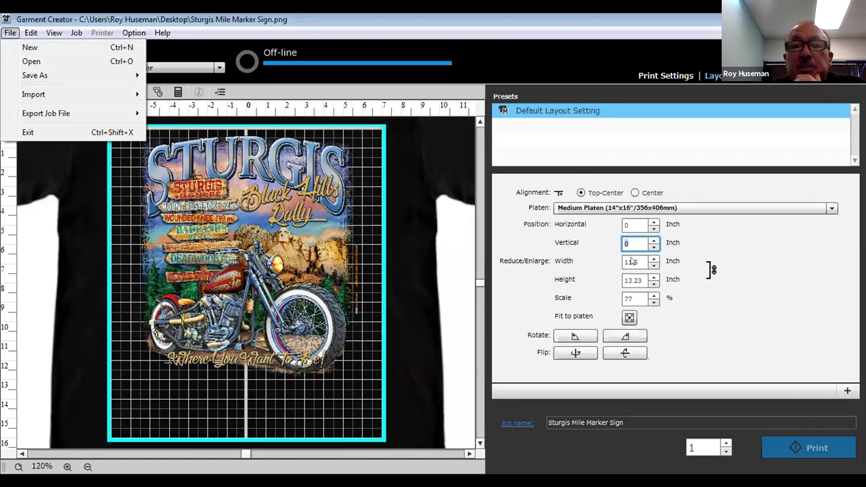
Set the artwork's alignment to Center, rotate it a quarter turn and back upright, and shift it to about -0.37 inch horizontal, -0.03 inch vertical
{"action": "left_click", "coordinate": [590, 334]}
{"action": "left_click", "coordinate": [635, 193]}
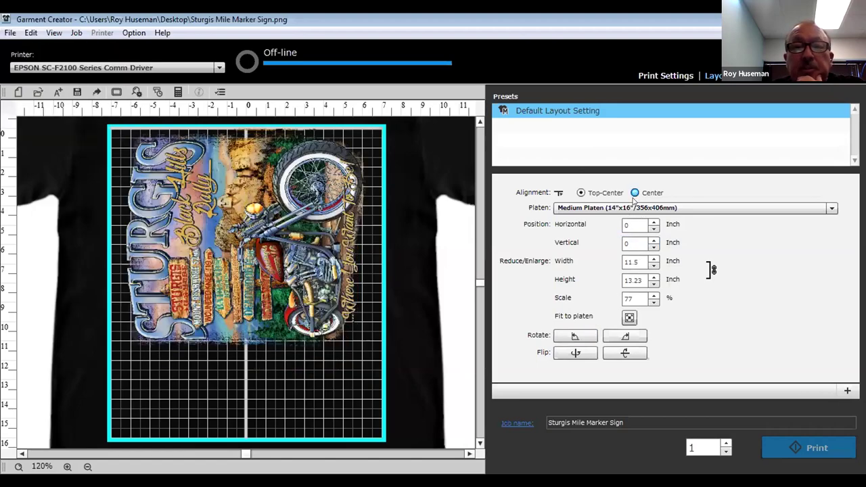
{"action": "left_click", "coordinate": [560, 332]}
{"action": "left_click_drag", "start_coordinate": [283, 298], "coordinate": [276, 299]}
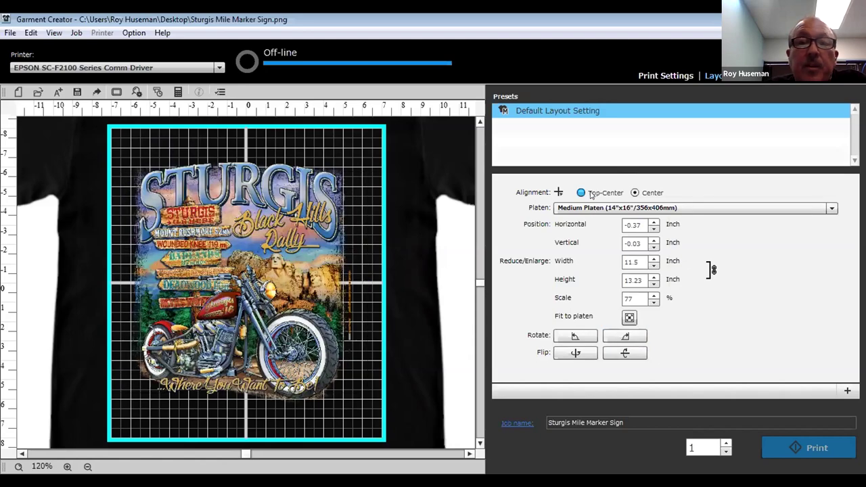
{"action": "left_click", "coordinate": [10, 33]}
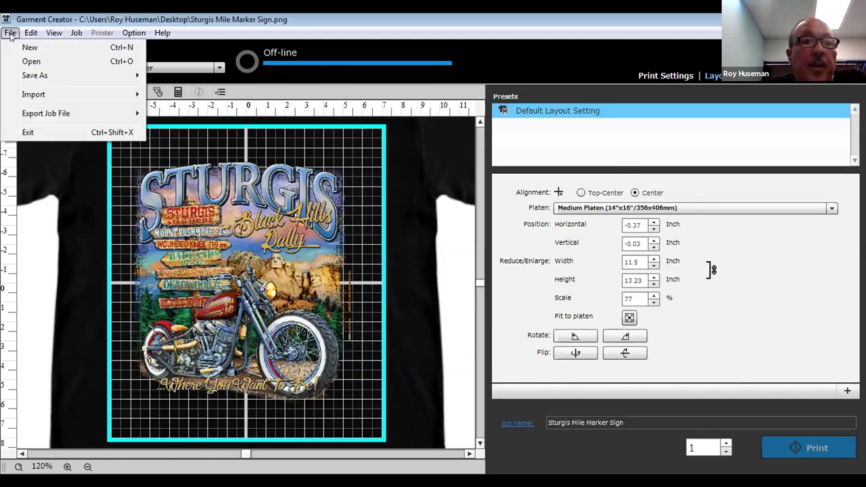
{"action": "mouse_move", "coordinate": [34, 76]}
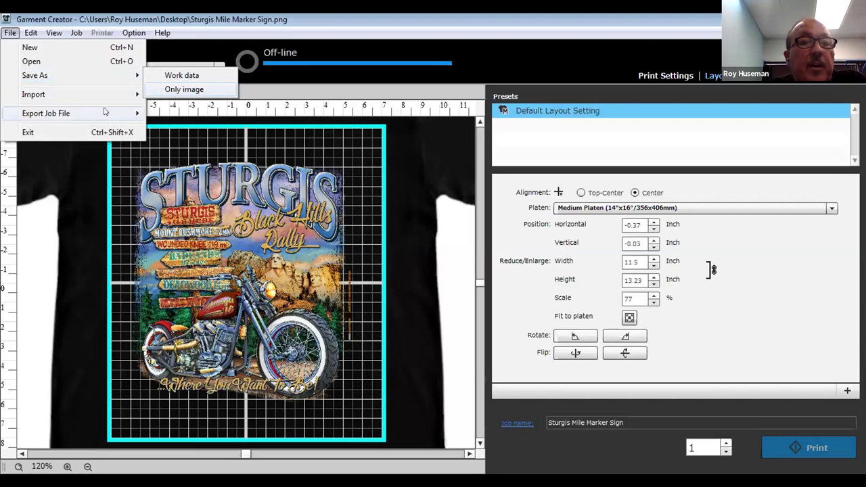
{"action": "mouse_move", "coordinate": [105, 112]}
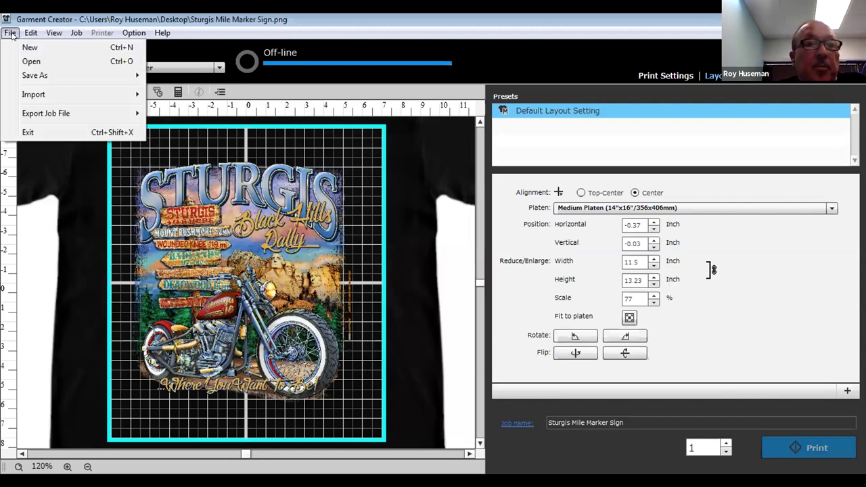
Start Multi Image editing, add the text "Level 3" and place it below the motorcycle artwork at about 0.14 inch horizontal, 6.49 inch vertical
{"action": "mouse_move", "coordinate": [25, 31]}
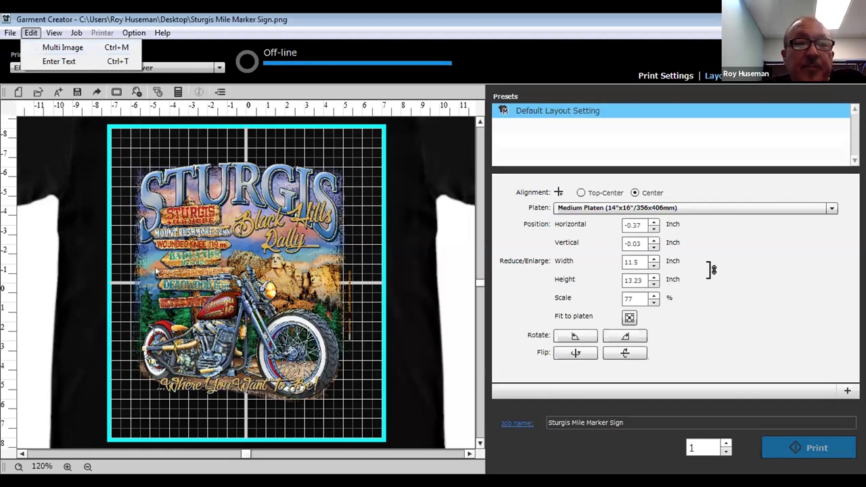
{"action": "left_click", "coordinate": [56, 49]}
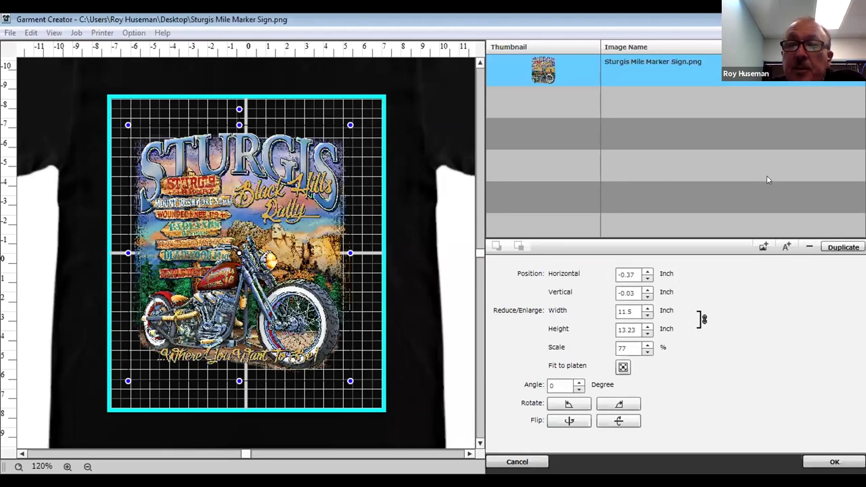
{"action": "left_click", "coordinate": [767, 249]}
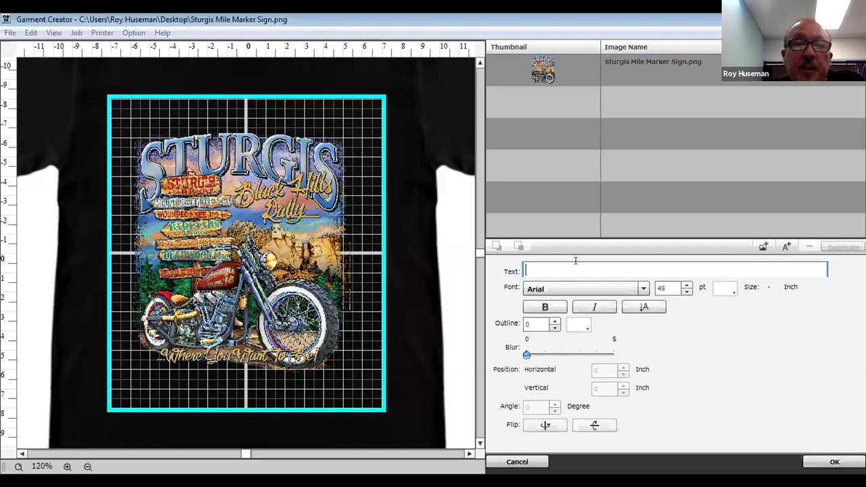
{"action": "type", "text": "L"}
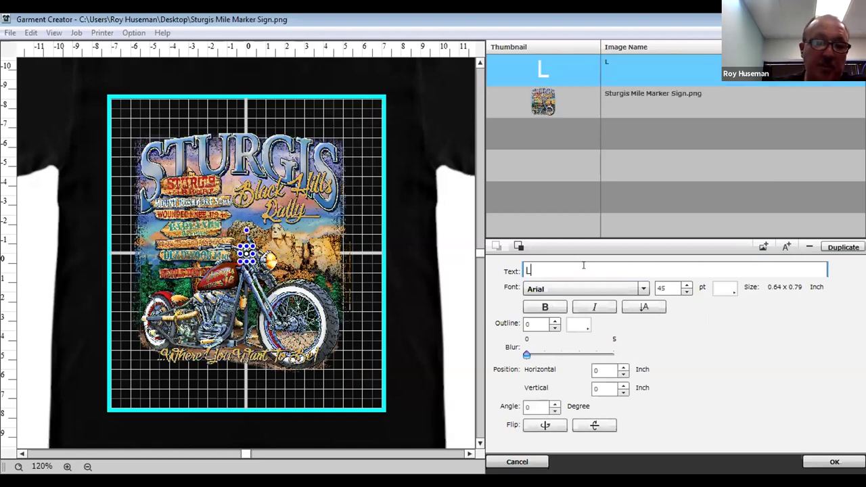
{"action": "type", "text": "evel"}
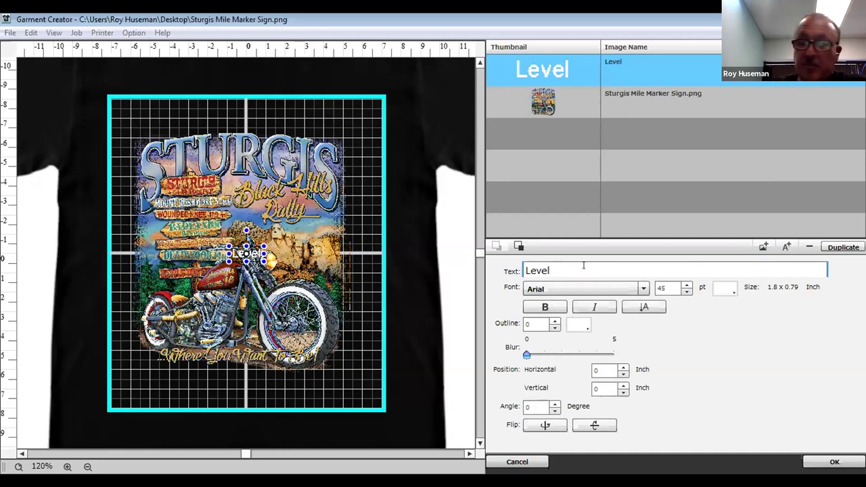
{"action": "type", "text": " 3"}
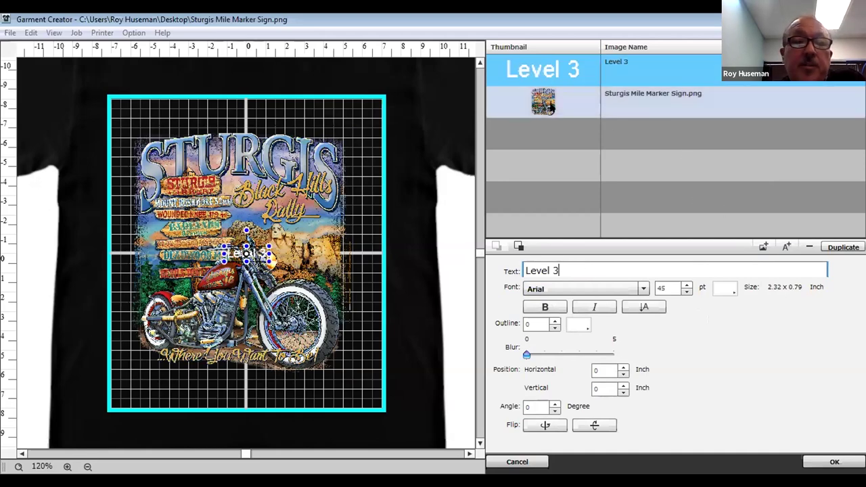
{"action": "left_click_drag", "start_coordinate": [249, 254], "coordinate": [249, 379]}
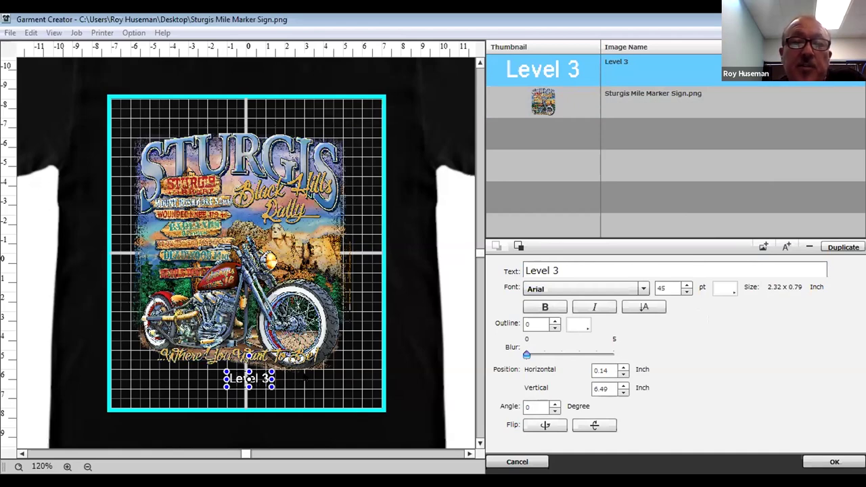
Shrink the Sturgis artwork into the platen's upper-left quadrant and place the Level 3 text beneath it at about -3.44, -1.45 inch
{"action": "left_click", "coordinate": [311, 331]}
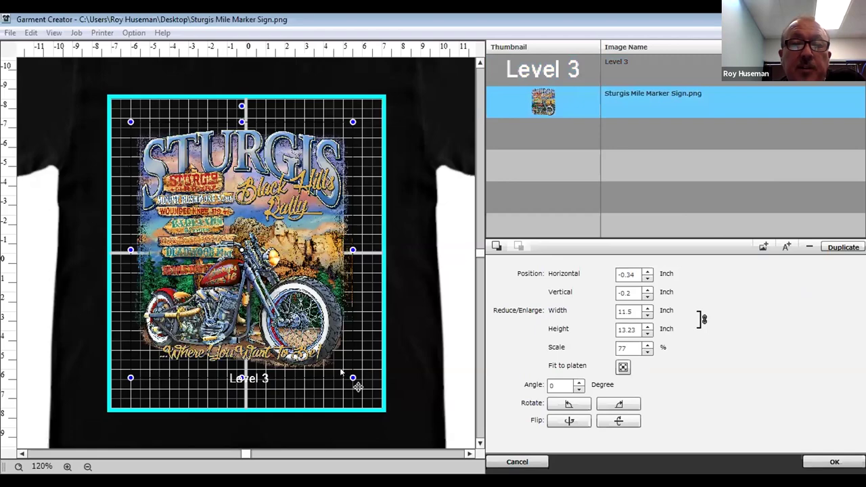
{"action": "left_click_drag", "start_coordinate": [353, 377], "coordinate": [208, 216]}
{"action": "left_click_drag", "start_coordinate": [169, 162], "coordinate": [187, 170]}
{"action": "left_click_drag", "start_coordinate": [258, 374], "coordinate": [203, 241]}
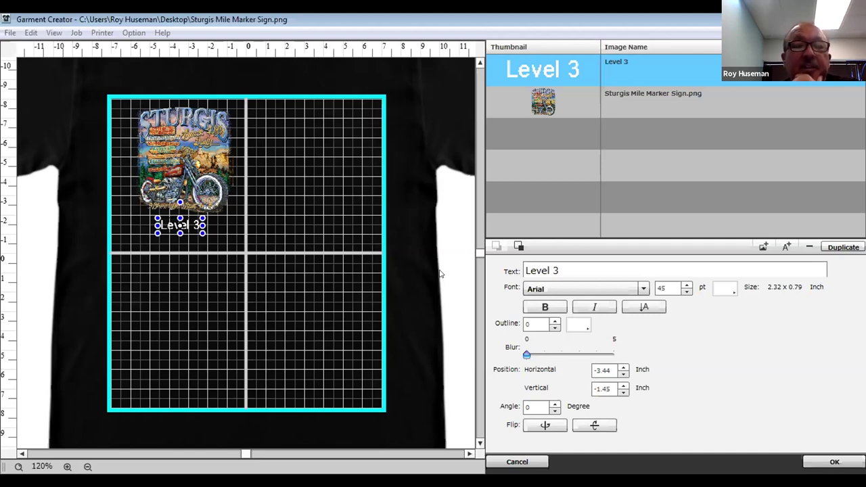
Leave Multi Image editing and discard all of its changes
{"action": "scroll", "coordinate": [442, 273], "scroll_direction": "up", "scroll_amount": 2}
{"action": "scroll", "coordinate": [442, 273], "scroll_direction": "up", "scroll_amount": 1}
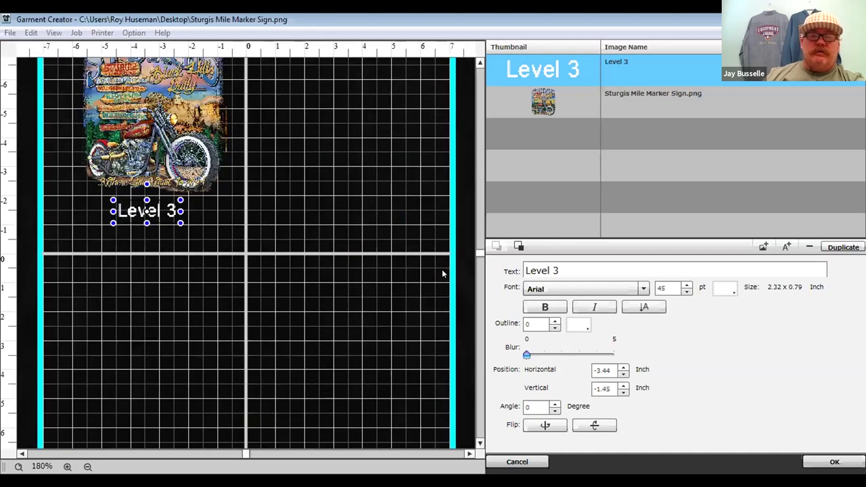
{"action": "scroll", "coordinate": [442, 274], "scroll_direction": "down", "scroll_amount": 1}
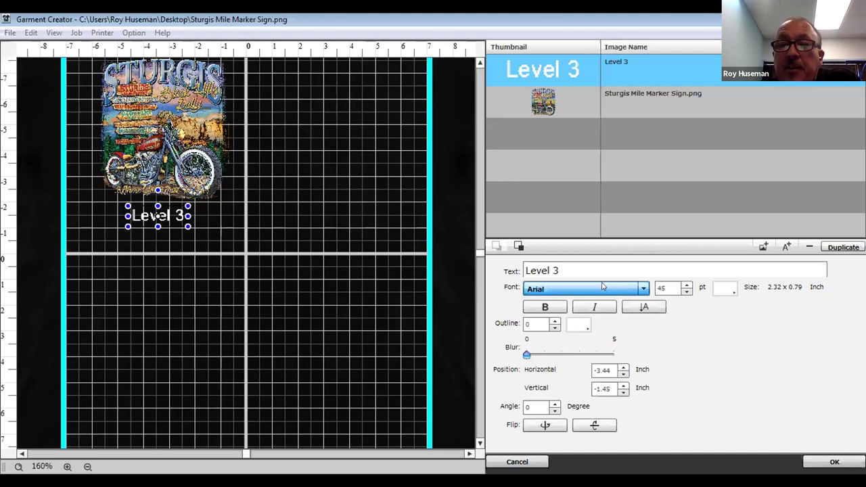
{"action": "left_click", "coordinate": [532, 463]}
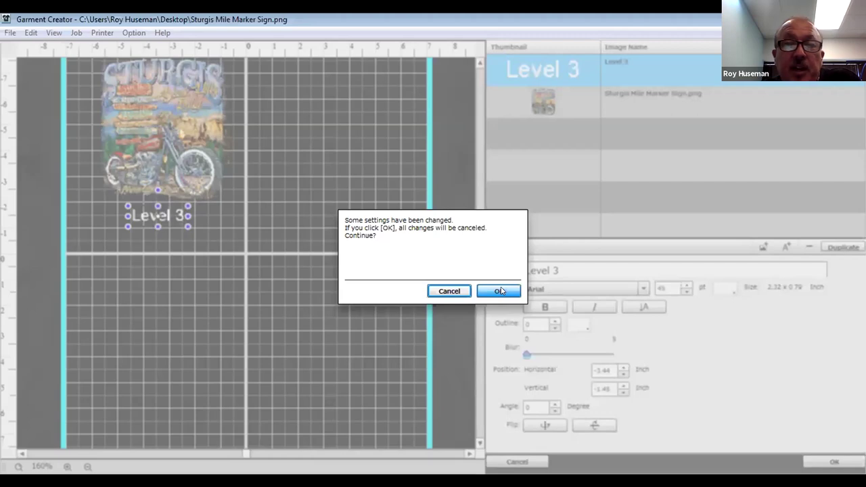
{"action": "left_click", "coordinate": [462, 292]}
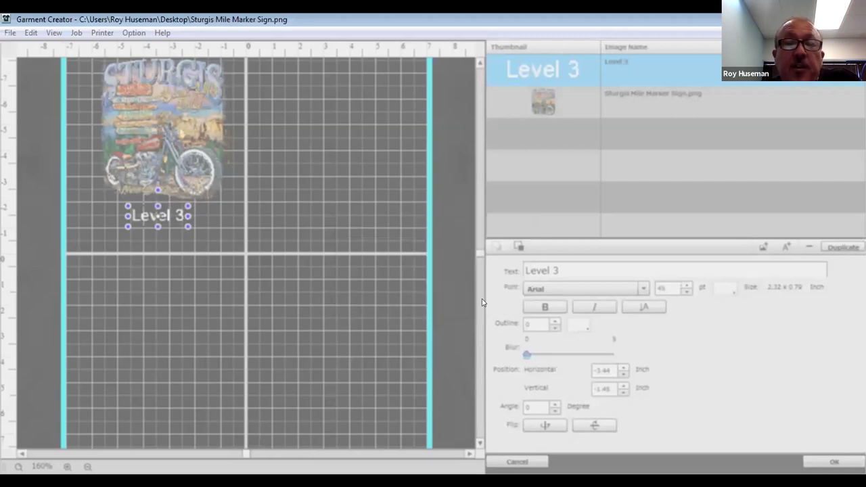
{"action": "left_click", "coordinate": [516, 462]}
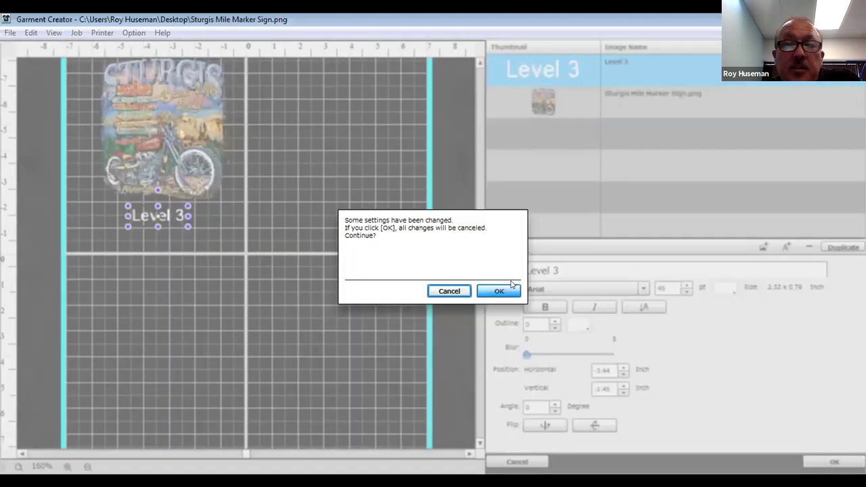
{"action": "left_click", "coordinate": [509, 291]}
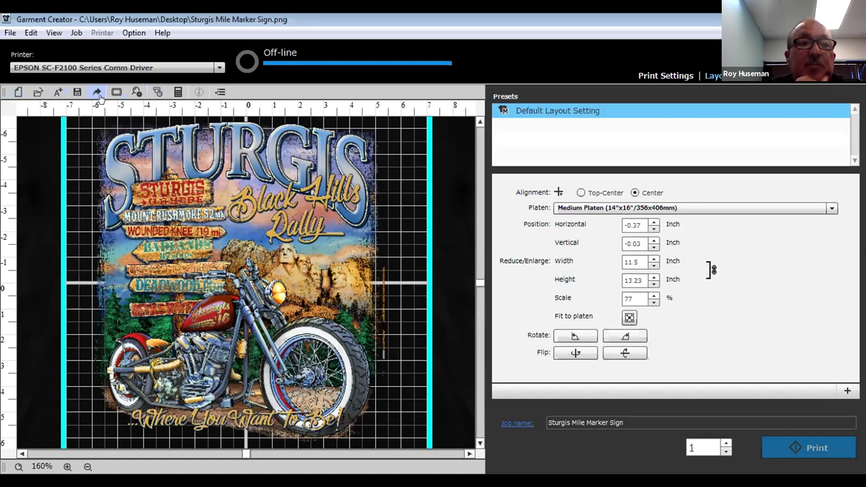
Review the earlier print jobs in the job History, going through to page 4
{"action": "left_click", "coordinate": [48, 34]}
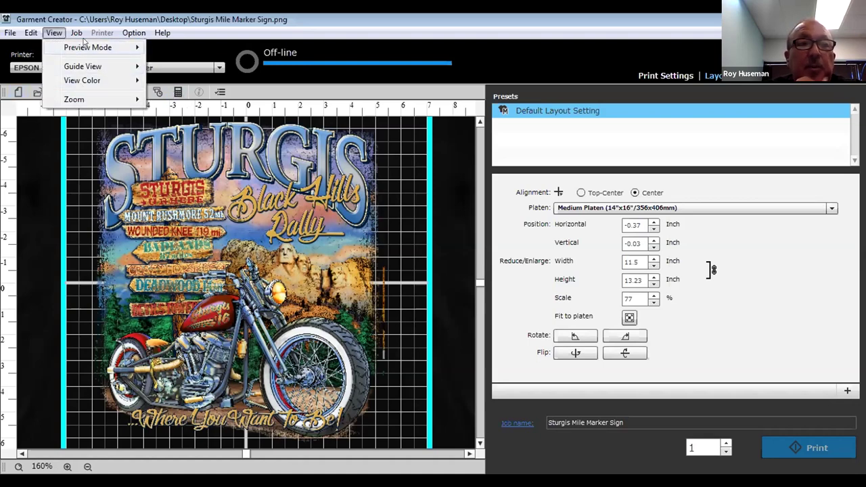
{"action": "left_click", "coordinate": [86, 38]}
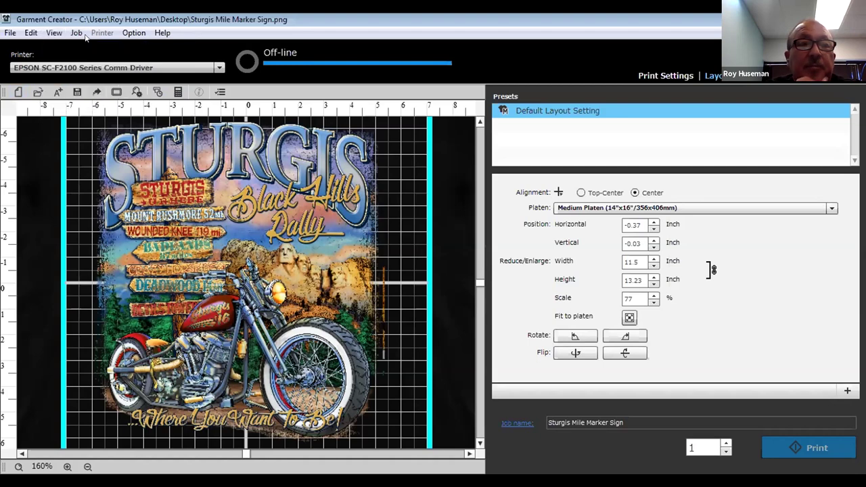
{"action": "left_click", "coordinate": [80, 34]}
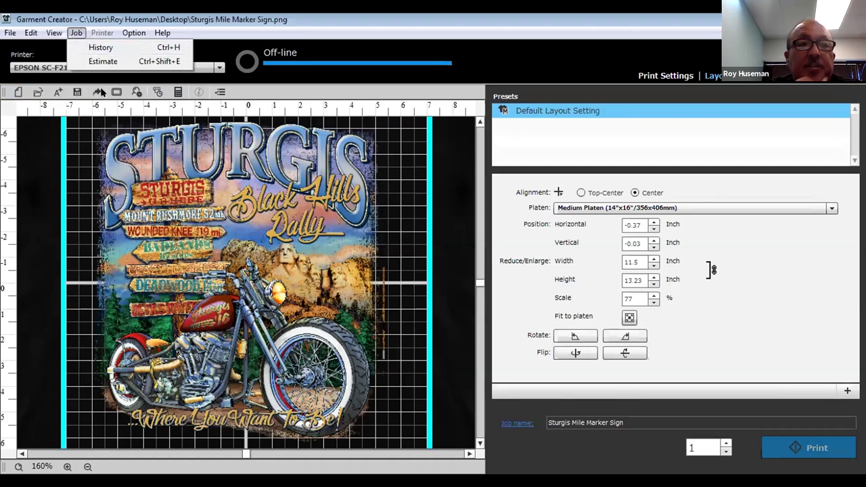
{"action": "left_click", "coordinate": [125, 48]}
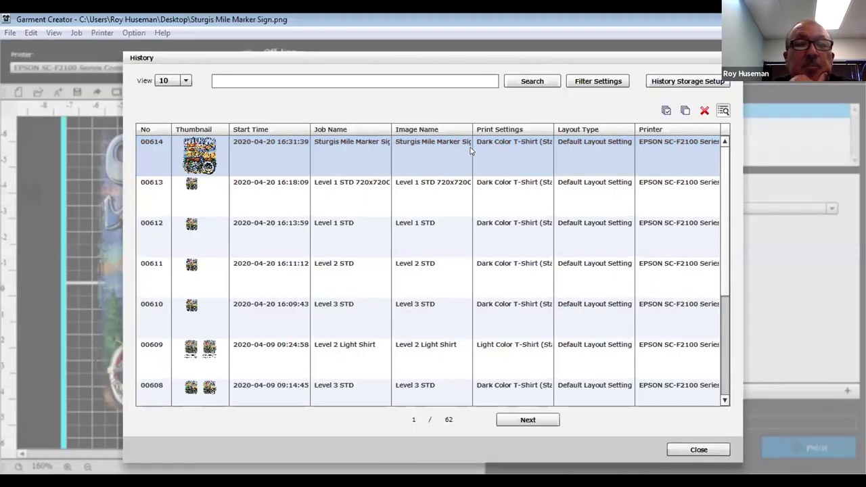
{"action": "scroll", "coordinate": [354, 225], "scroll_direction": "down", "scroll_amount": 2}
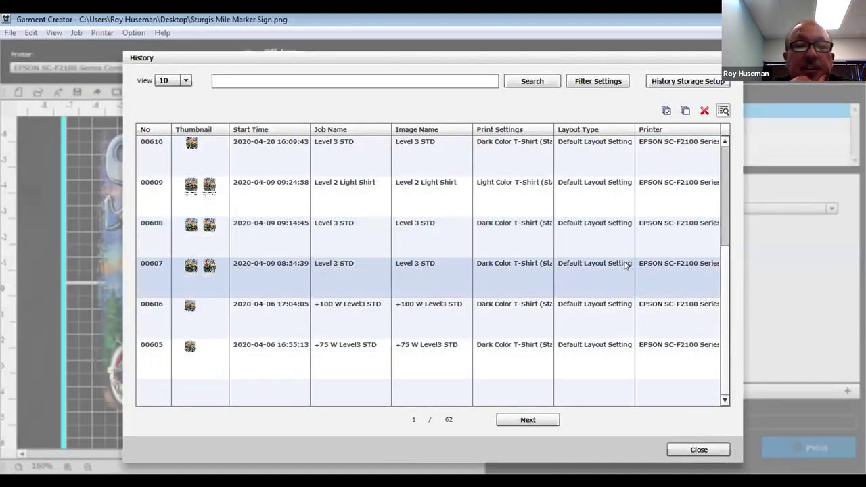
{"action": "left_click", "coordinate": [532, 420]}
{"action": "left_click", "coordinate": [533, 420]}
{"action": "left_click", "coordinate": [535, 419]}
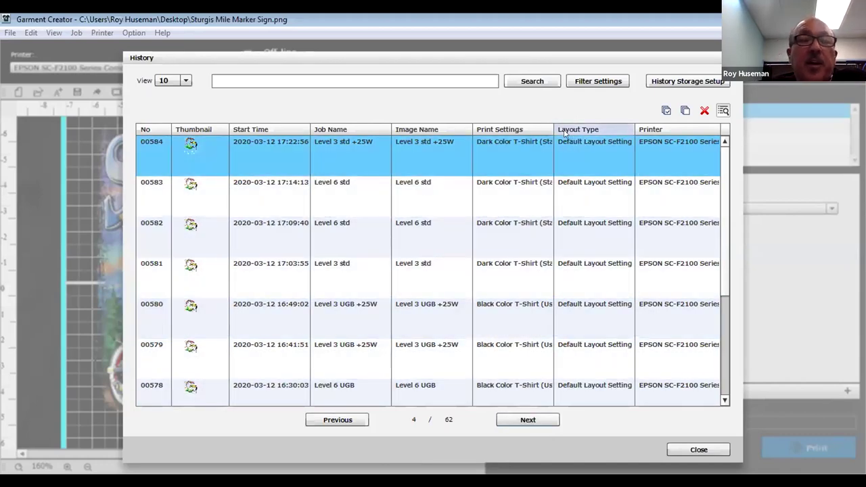
{"action": "left_click", "coordinate": [487, 165]}
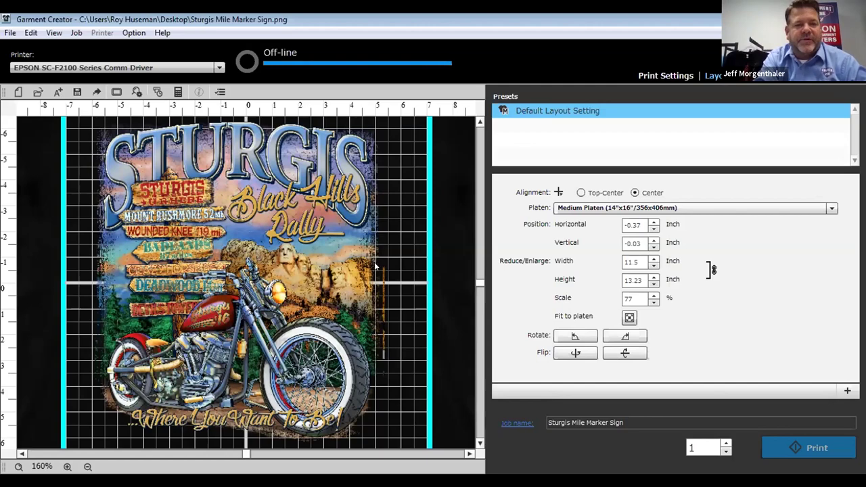
{"action": "scroll", "coordinate": [390, 221], "scroll_direction": "up", "scroll_amount": 2}
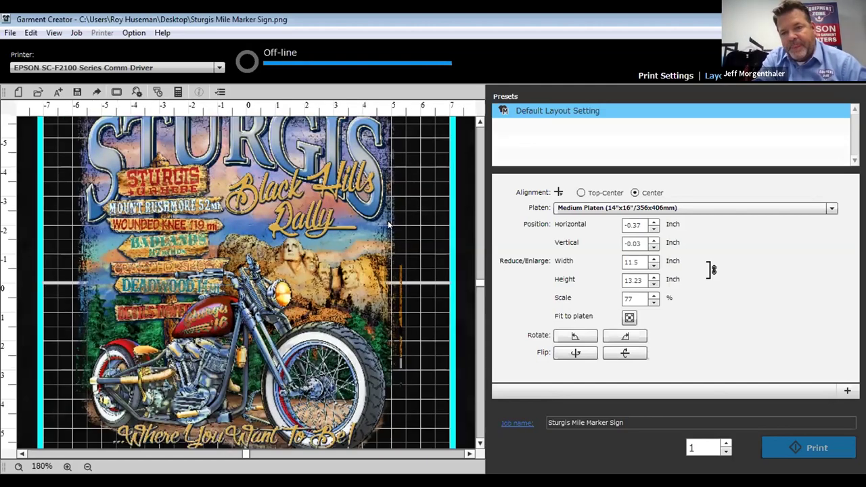
{"action": "scroll", "coordinate": [380, 218], "scroll_direction": "down", "scroll_amount": 3}
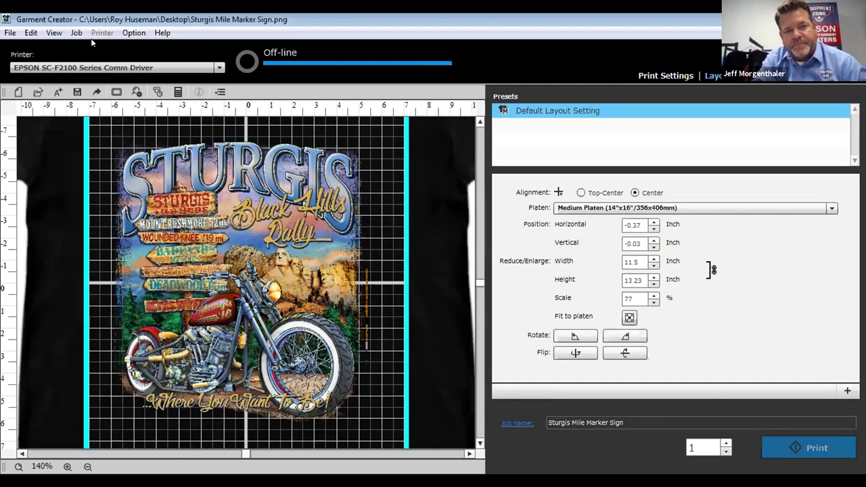
{"action": "left_click", "coordinate": [134, 34]}
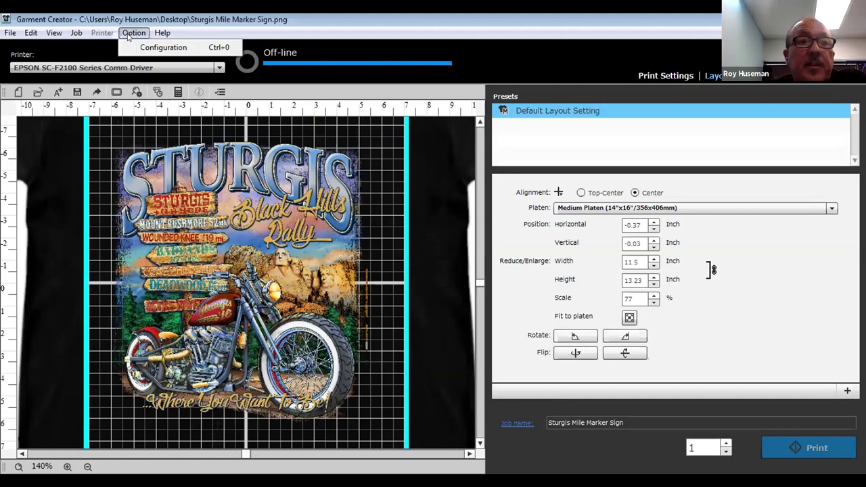
{"action": "mouse_move", "coordinate": [161, 32]}
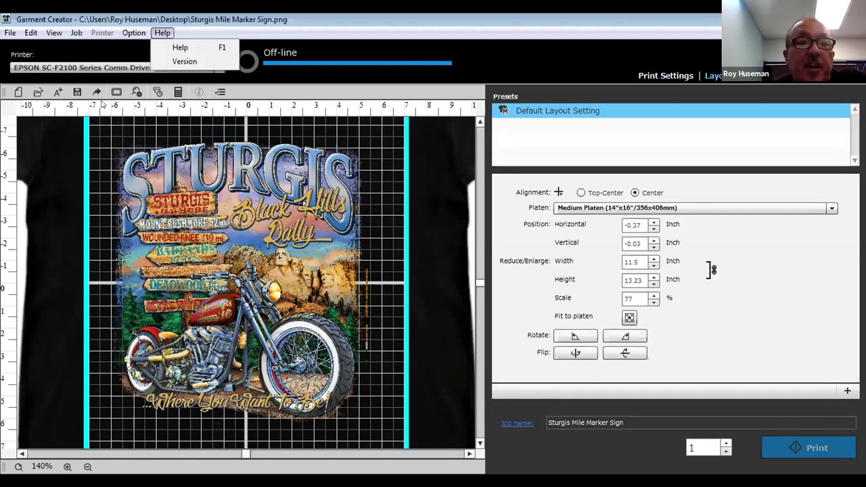
Open the job cost estimate, include the Shirt cost among the other costs, and leave the estimate without calculating it
{"action": "left_click", "coordinate": [178, 92]}
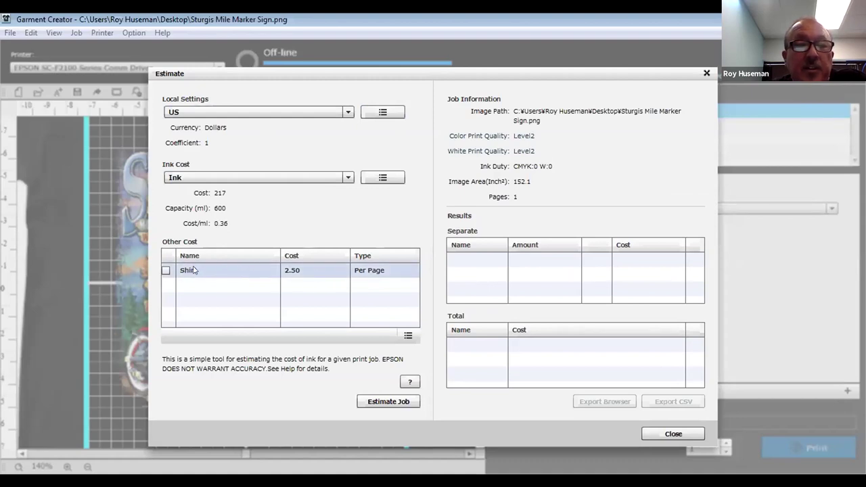
{"action": "left_click", "coordinate": [408, 336]}
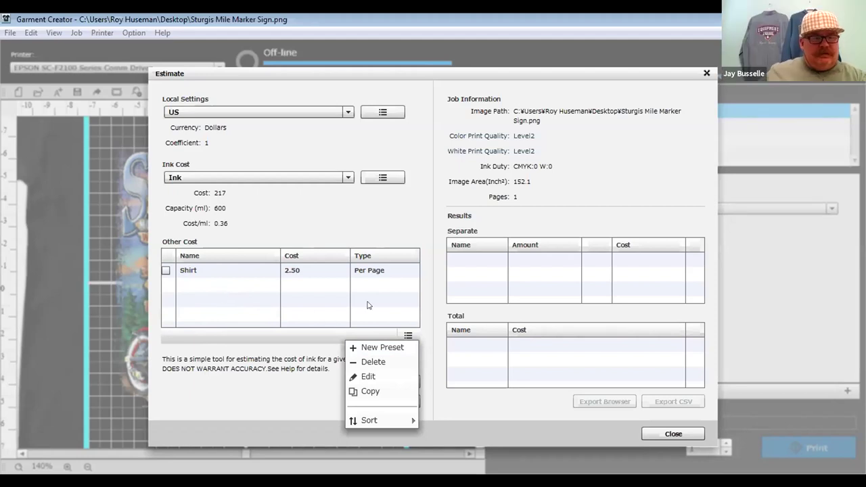
{"action": "left_click", "coordinate": [165, 270]}
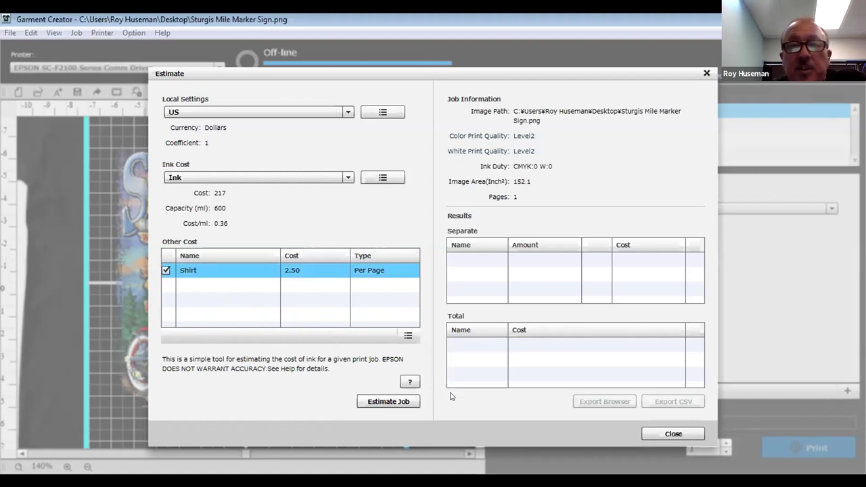
{"action": "left_click_drag", "start_coordinate": [203, 74], "coordinate": [336, 42]}
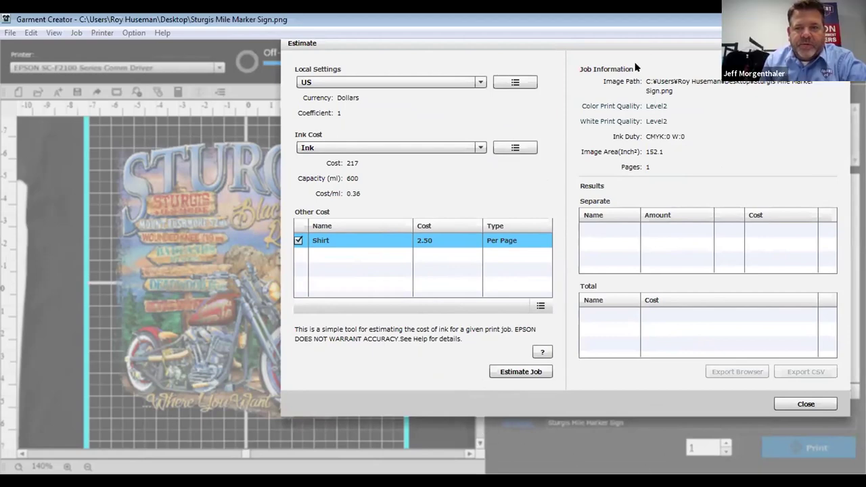
{"action": "left_click_drag", "start_coordinate": [645, 45], "coordinate": [601, 53]}
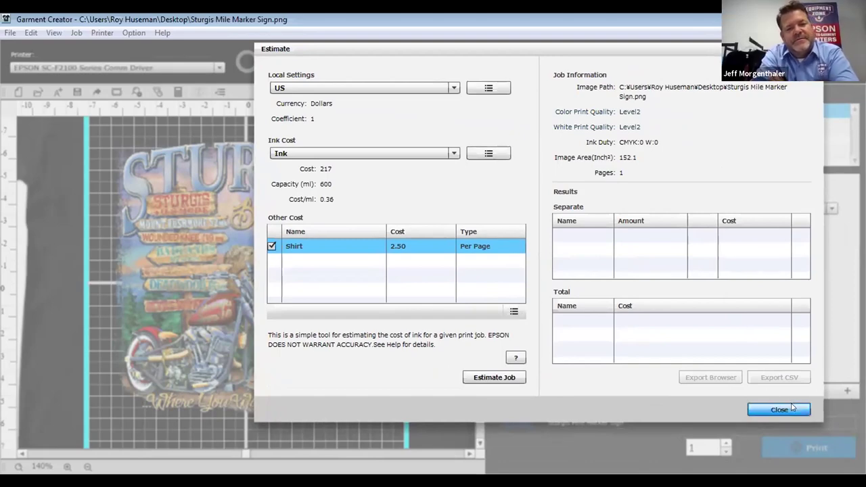
{"action": "key", "text": "Escape"}
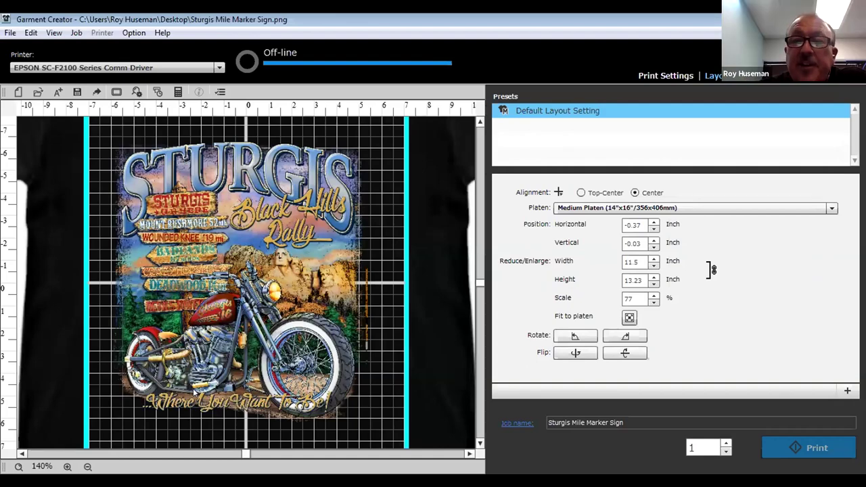
Show the print settings and look through the available T-shirt presets
{"action": "left_click", "coordinate": [665, 76]}
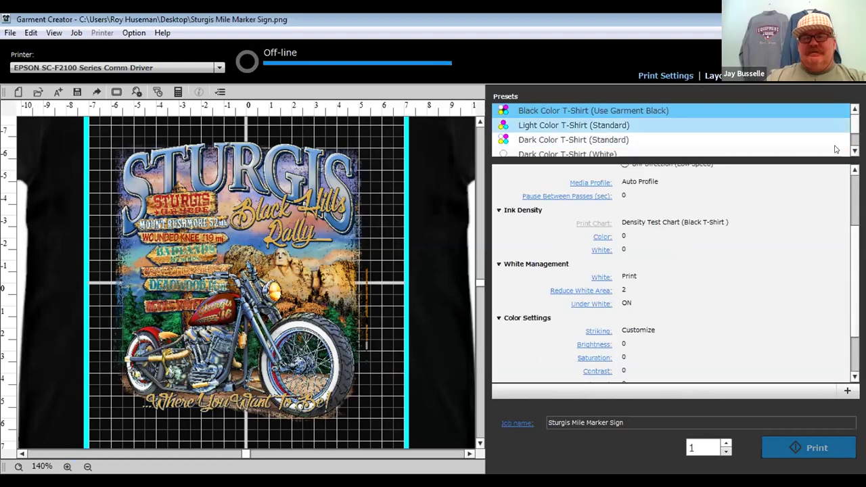
{"action": "scroll", "coordinate": [850, 135], "scroll_direction": "down", "scroll_amount": 2}
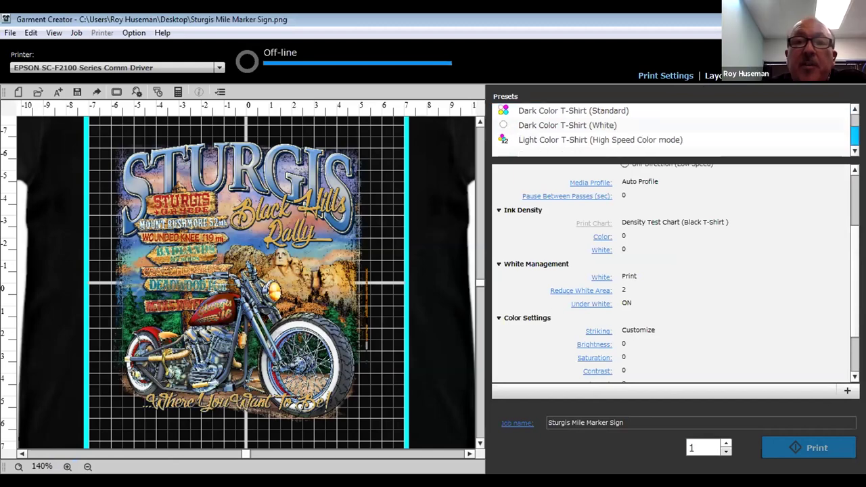
{"action": "scroll", "coordinate": [850, 125], "scroll_direction": "up", "scroll_amount": 2}
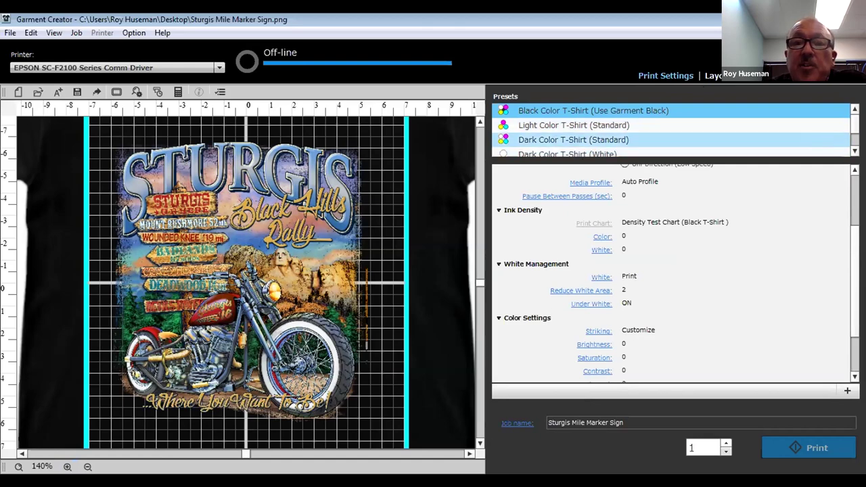
{"action": "left_click", "coordinate": [855, 151]}
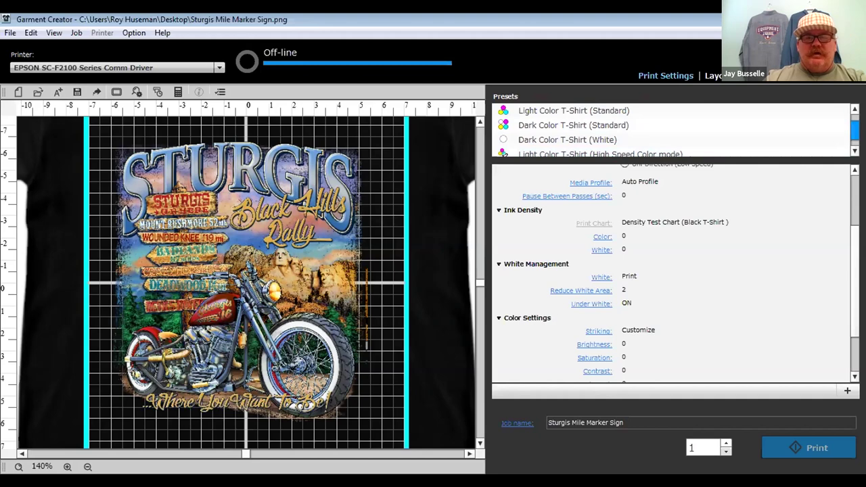
{"action": "scroll", "coordinate": [670, 132], "scroll_direction": "down", "scroll_amount": 1}
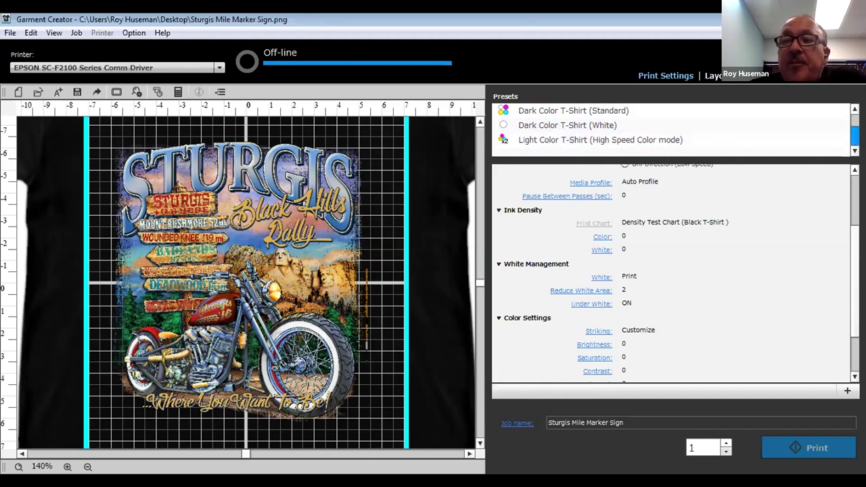
{"action": "scroll", "coordinate": [855, 128], "scroll_direction": "up", "scroll_amount": 3}
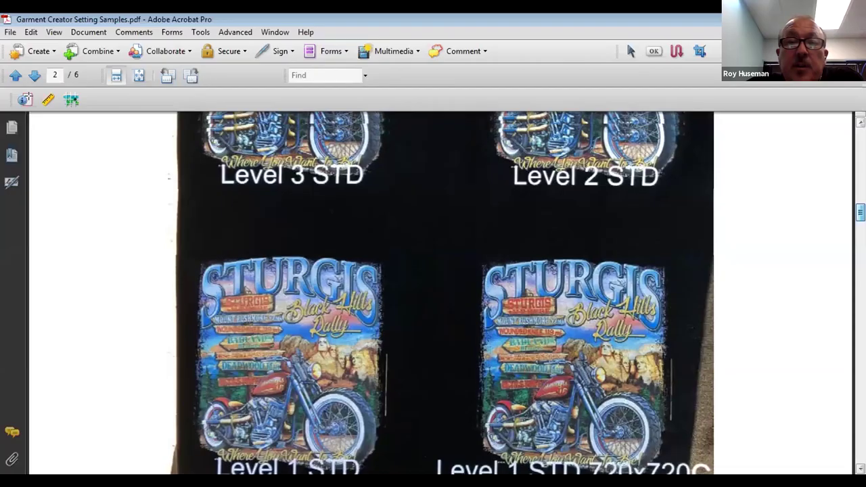
Examine the UGB vs STD print comparisons on page 3 of Garment Creator Setting Samples.pdf in Adobe Acrobat
{"action": "scroll", "coordinate": [440, 291], "scroll_direction": "down", "scroll_amount": 10}
{"action": "scroll", "coordinate": [440, 291], "scroll_direction": "up", "scroll_amount": 1}
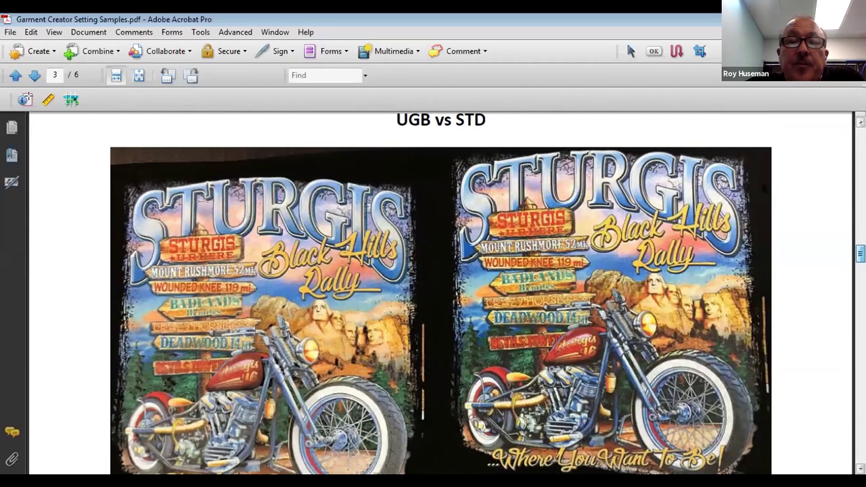
{"action": "scroll", "coordinate": [440, 291], "scroll_direction": "up", "scroll_amount": 1}
{"action": "scroll", "coordinate": [440, 291], "scroll_direction": "down", "scroll_amount": 3}
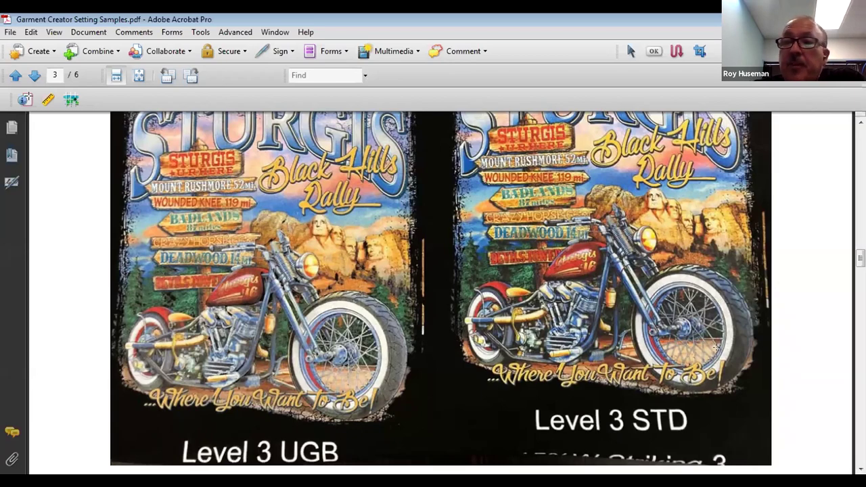
{"action": "scroll", "coordinate": [440, 291], "scroll_direction": "down", "scroll_amount": 5}
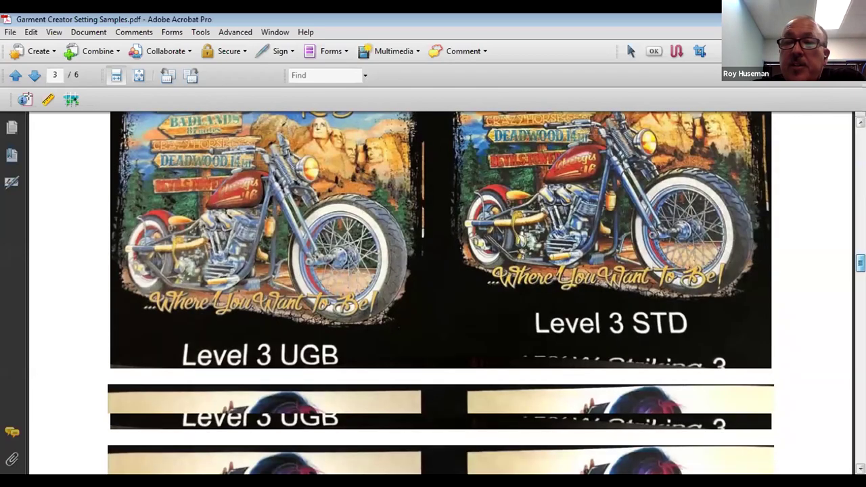
{"action": "scroll", "coordinate": [440, 291], "scroll_direction": "down", "scroll_amount": 6}
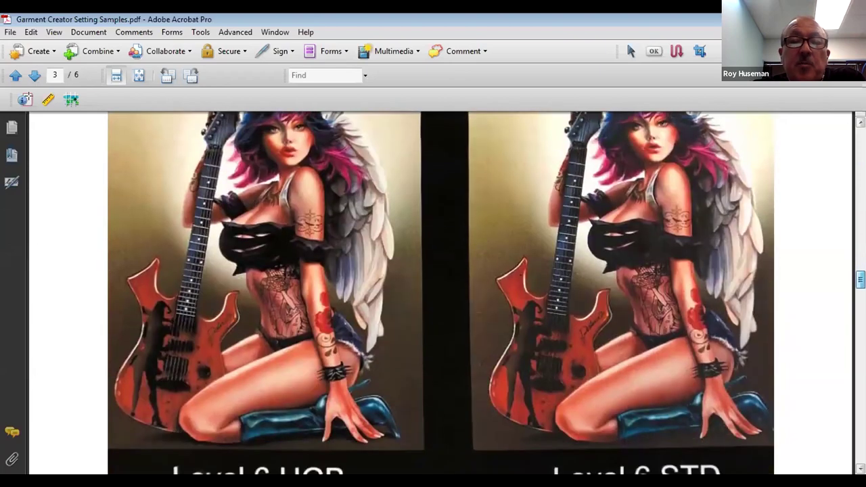
{"action": "scroll", "coordinate": [440, 291], "scroll_direction": "up", "scroll_amount": 1}
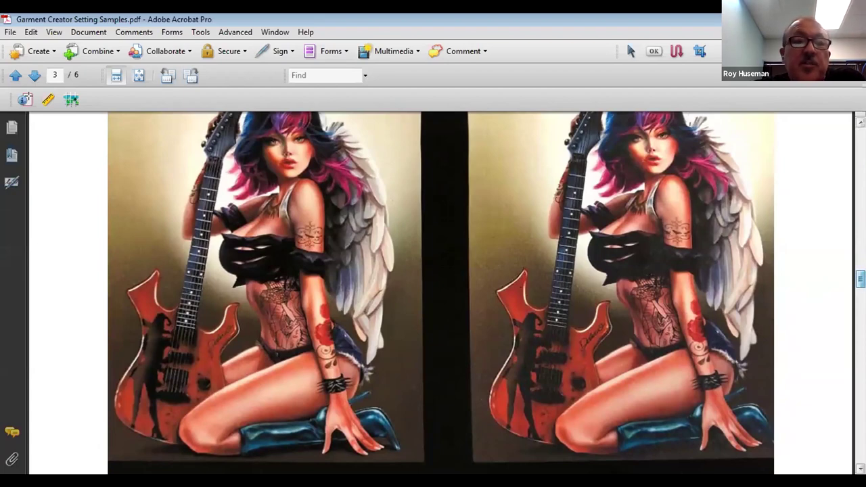
{"action": "scroll", "coordinate": [440, 291], "scroll_direction": "up", "scroll_amount": 1}
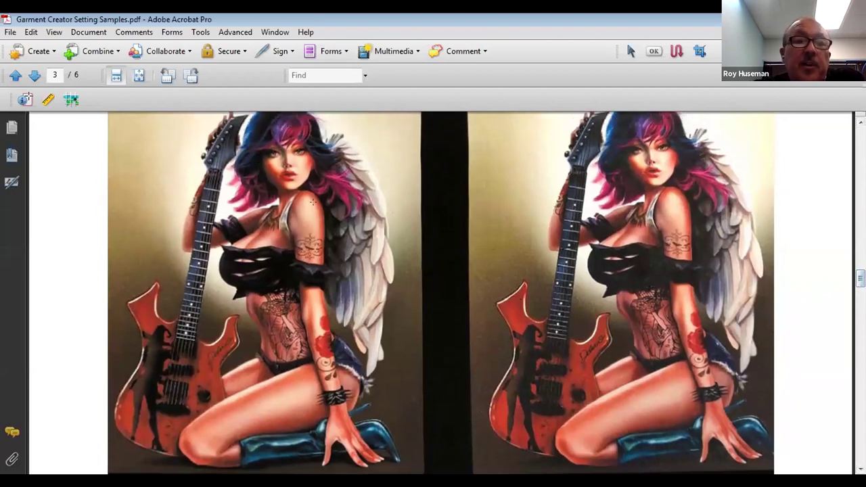
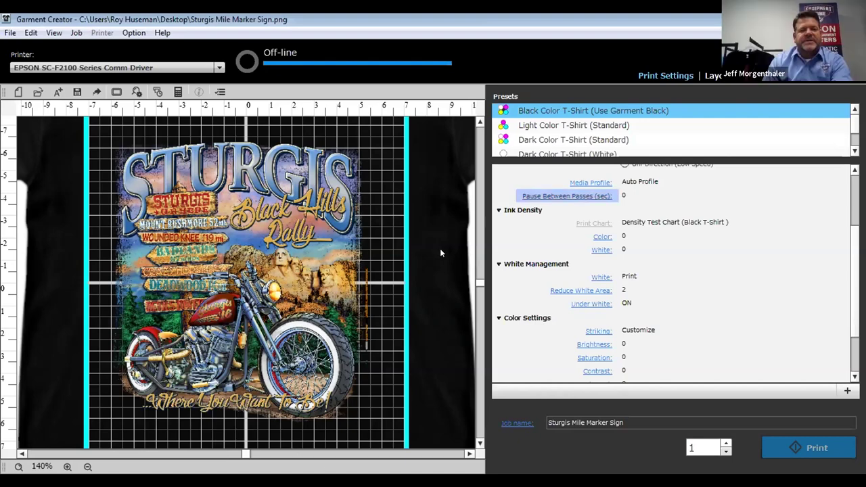
Move the Sturgis artwork about 0.4 inch right and 0.9 inch up so it is centred horizontally on the platen
{"action": "left_click_drag", "start_coordinate": [479, 285], "coordinate": [479, 270]}
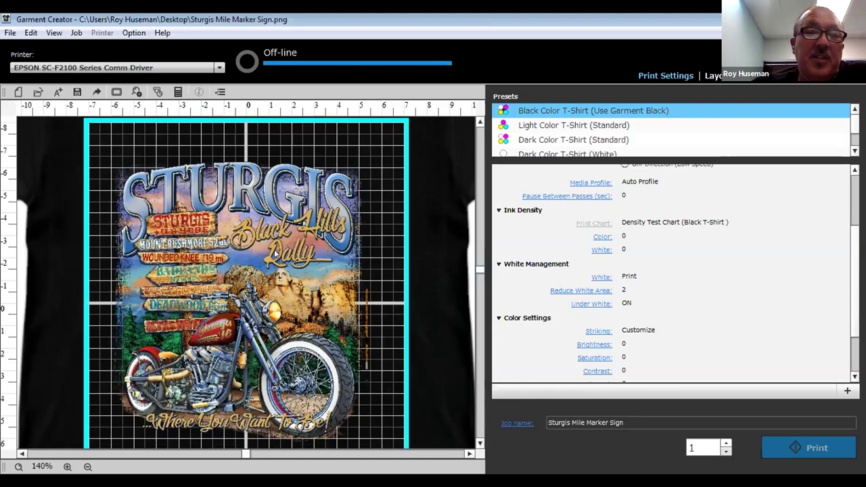
{"action": "left_click_drag", "start_coordinate": [274, 249], "coordinate": [283, 229]}
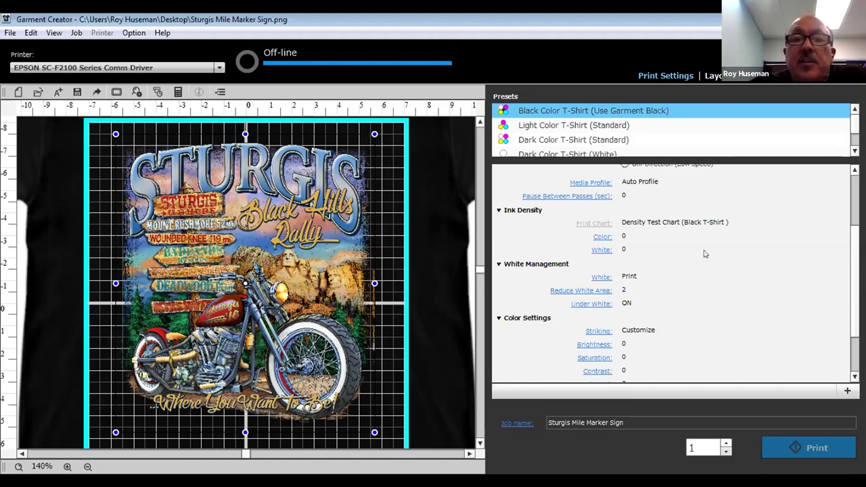
Try the Dark Color T-Shirt (White) preset on the artwork and return to Black Color T-Shirt (Use Garment Black)
{"action": "scroll", "coordinate": [839, 250], "scroll_direction": "up", "scroll_amount": 3}
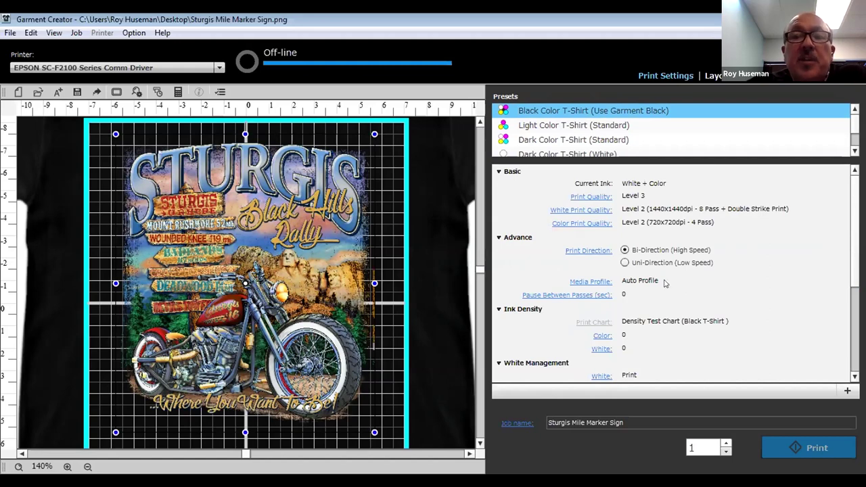
{"action": "left_click", "coordinate": [572, 154]}
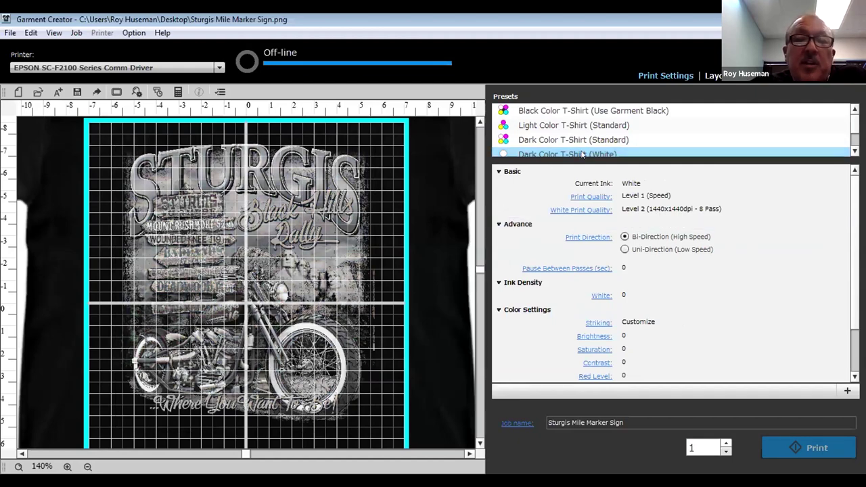
{"action": "left_click", "coordinate": [855, 151]}
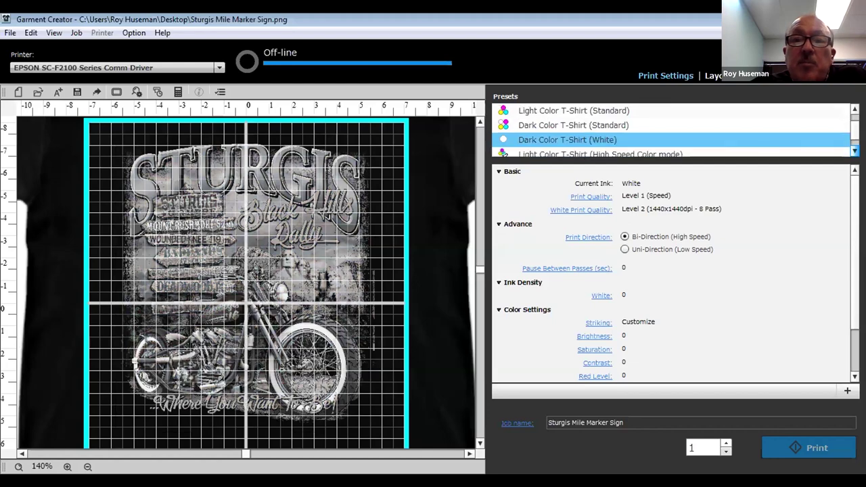
{"action": "left_click", "coordinate": [855, 151]}
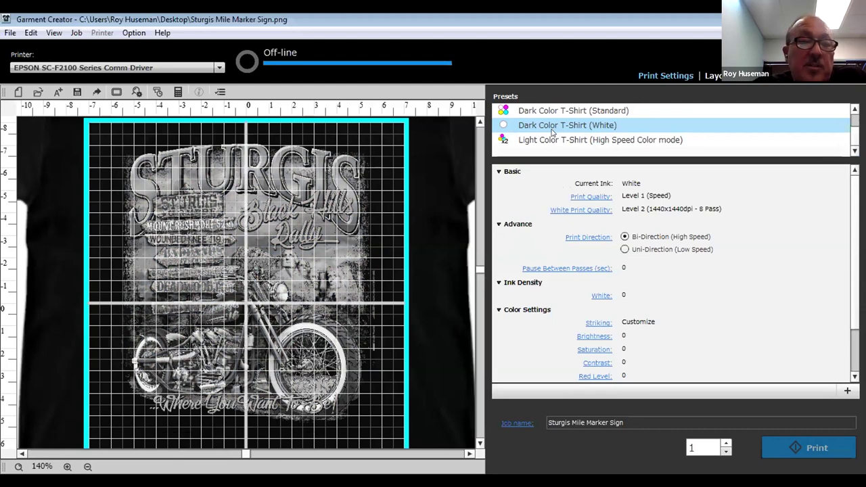
{"action": "left_click", "coordinate": [552, 132]}
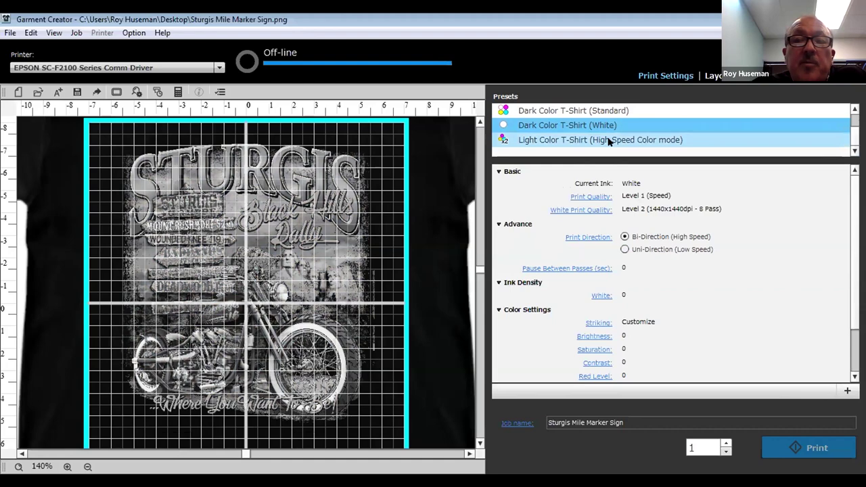
{"action": "scroll", "coordinate": [581, 108], "scroll_direction": "up", "scroll_amount": 3}
{"action": "left_click", "coordinate": [580, 109]}
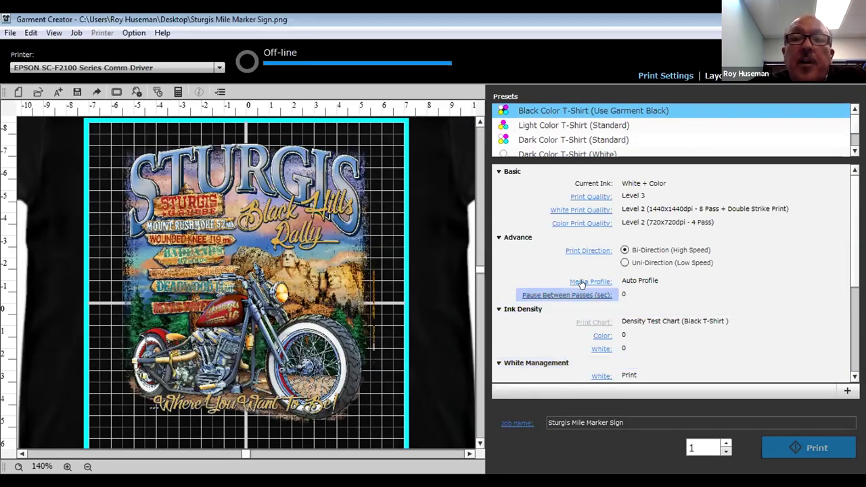
Apply the Dark Color T-Shirt (Standard) preset and set its print quality to Level 4
{"action": "left_click", "coordinate": [591, 140]}
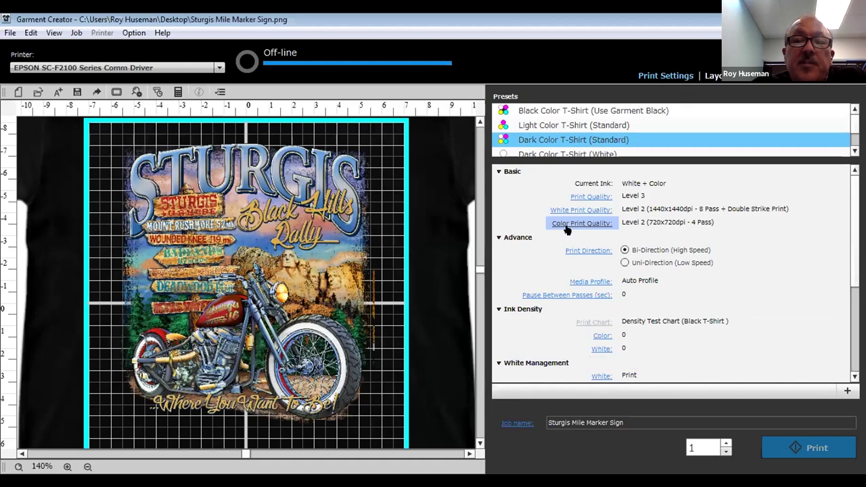
{"action": "left_click", "coordinate": [586, 200]}
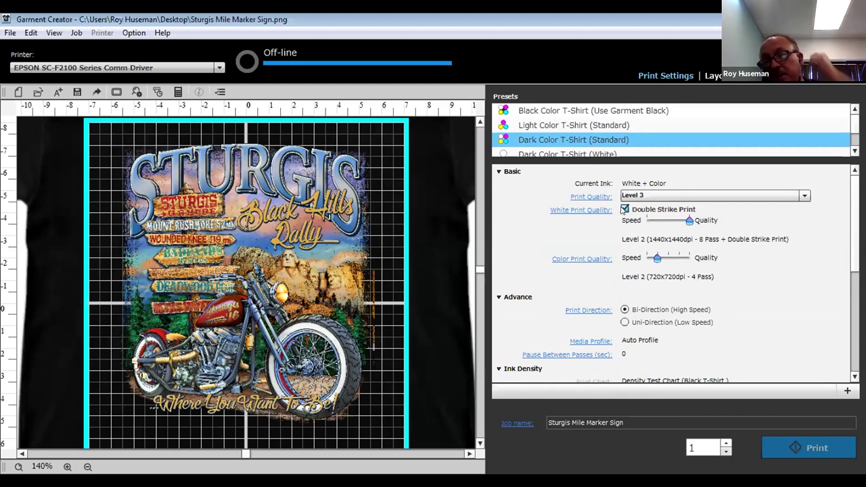
{"action": "left_click", "coordinate": [623, 197]}
{"action": "left_click", "coordinate": [624, 210]}
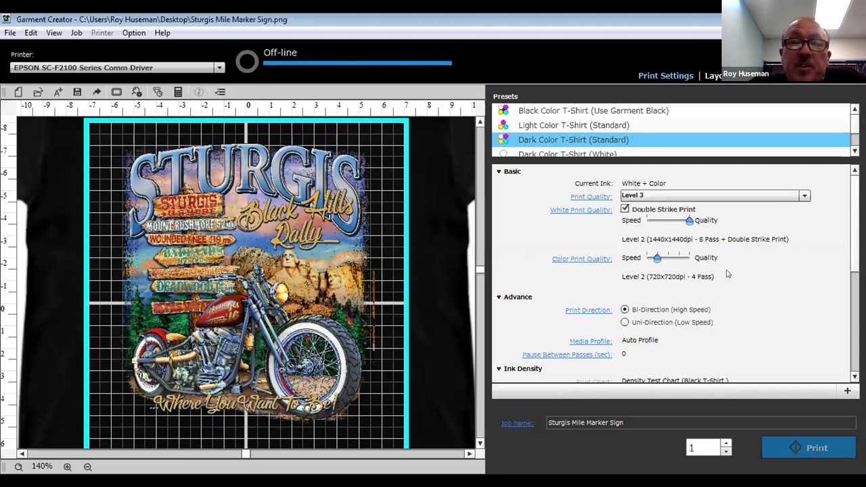
{"action": "left_click", "coordinate": [723, 196]}
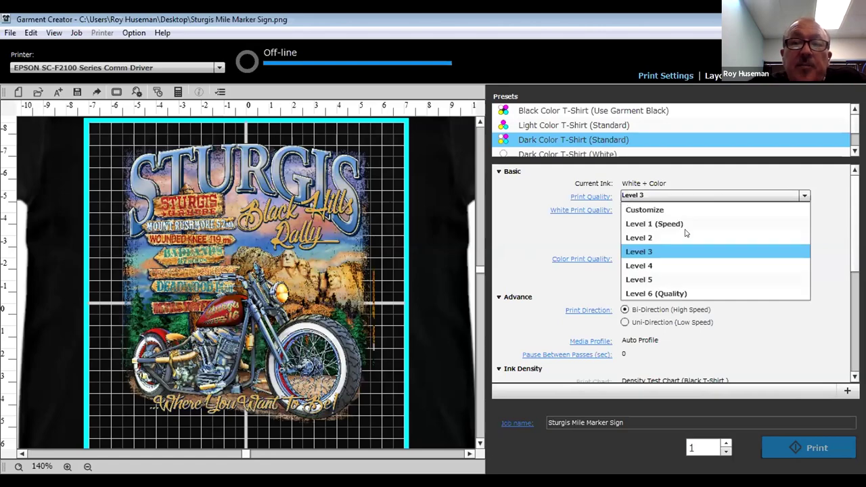
{"action": "left_click", "coordinate": [664, 266]}
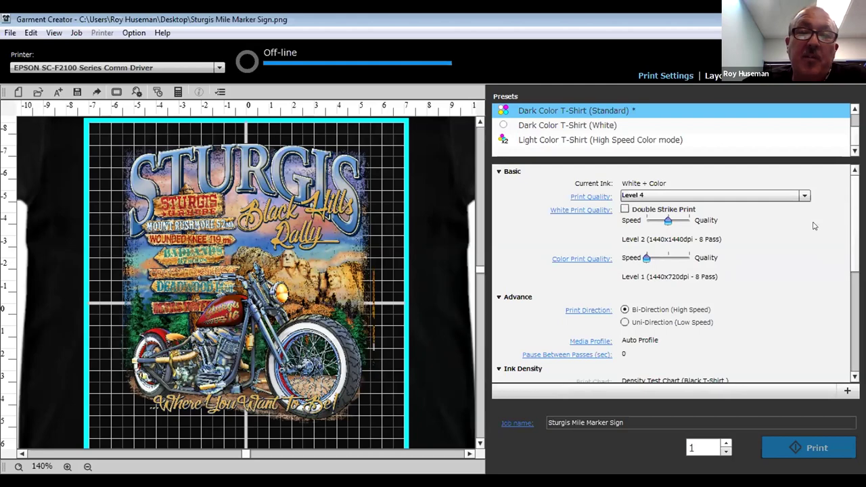
Try print quality Level 5 on the Dark Color T-Shirt (Standard) preset and return to Level 4
{"action": "left_click", "coordinate": [716, 197]}
{"action": "left_click", "coordinate": [717, 197]}
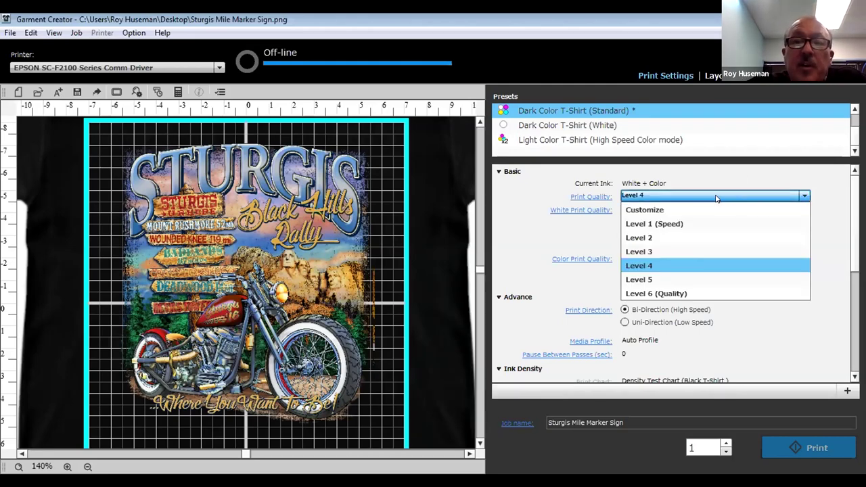
{"action": "left_click", "coordinate": [683, 279]}
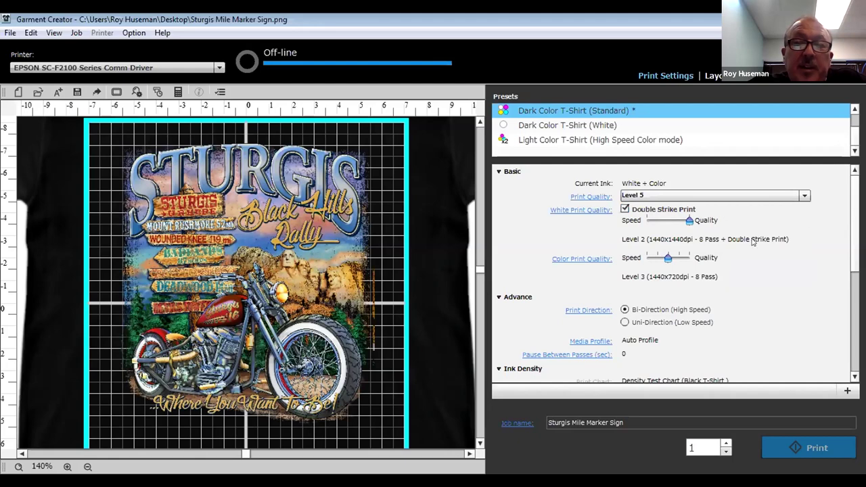
{"action": "left_click", "coordinate": [670, 195]}
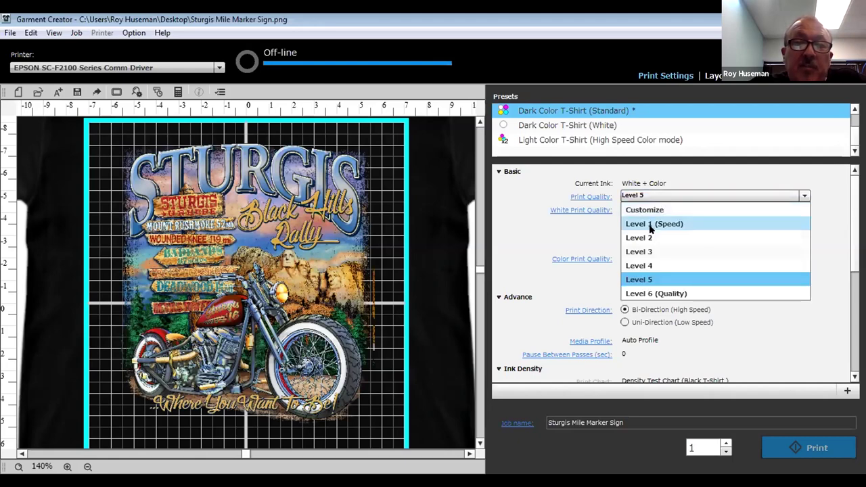
{"action": "left_click", "coordinate": [654, 264]}
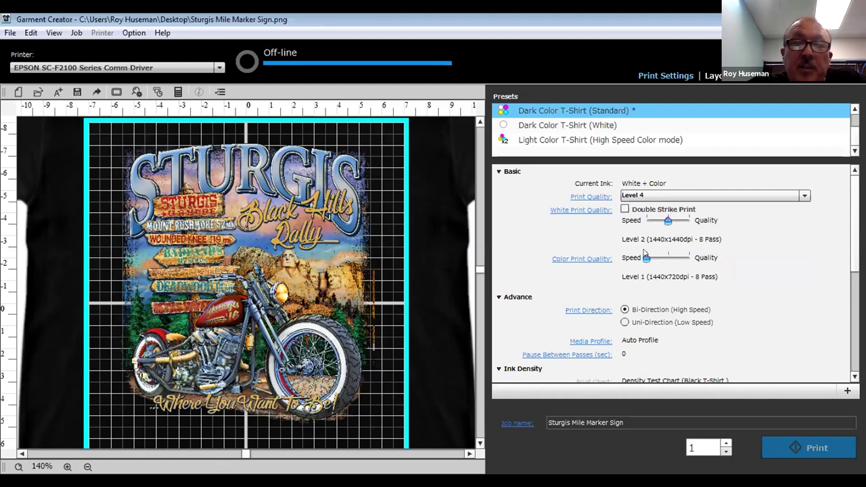
Try print quality Level 6 (Quality) on the same preset and switch it back down to Level 3
{"action": "left_click", "coordinate": [711, 196]}
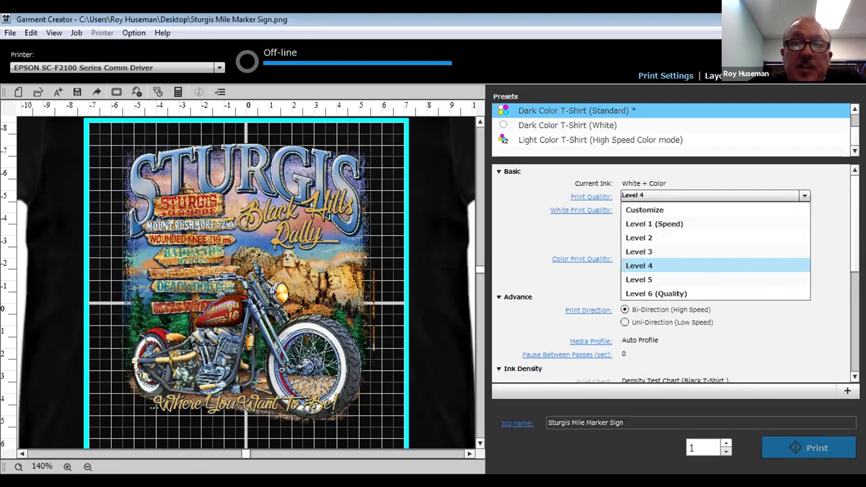
{"action": "left_click", "coordinate": [655, 294]}
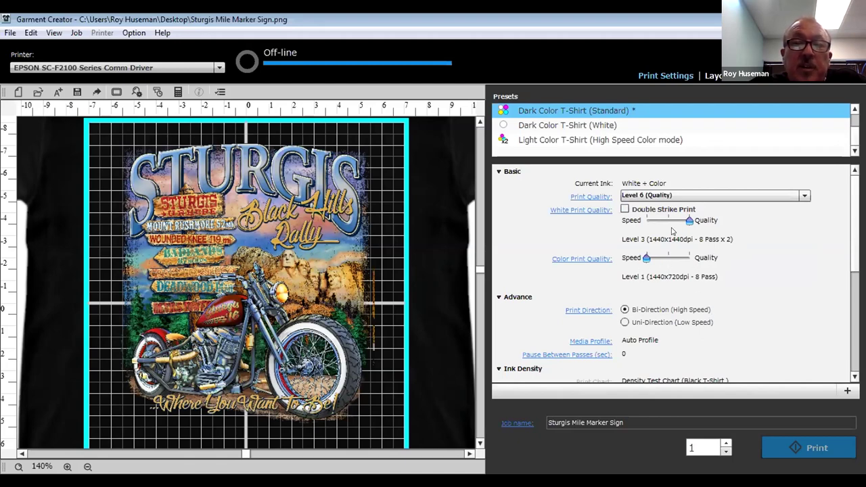
{"action": "left_click", "coordinate": [661, 195]}
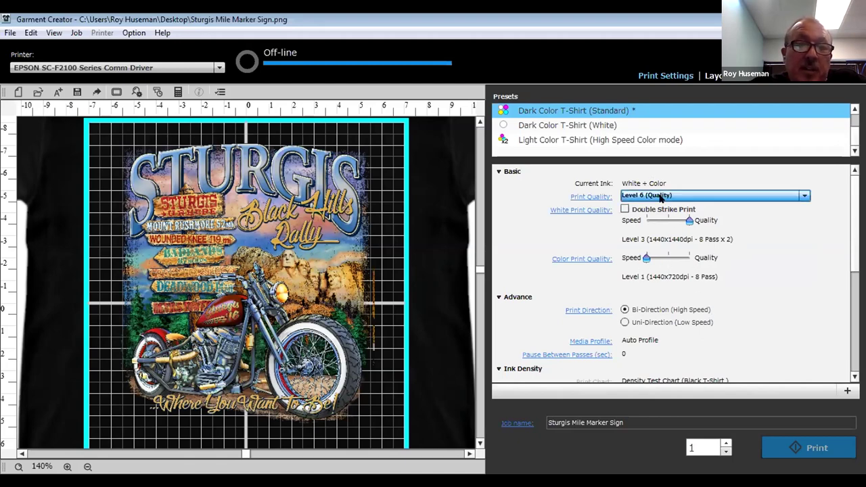
{"action": "left_click", "coordinate": [662, 195]}
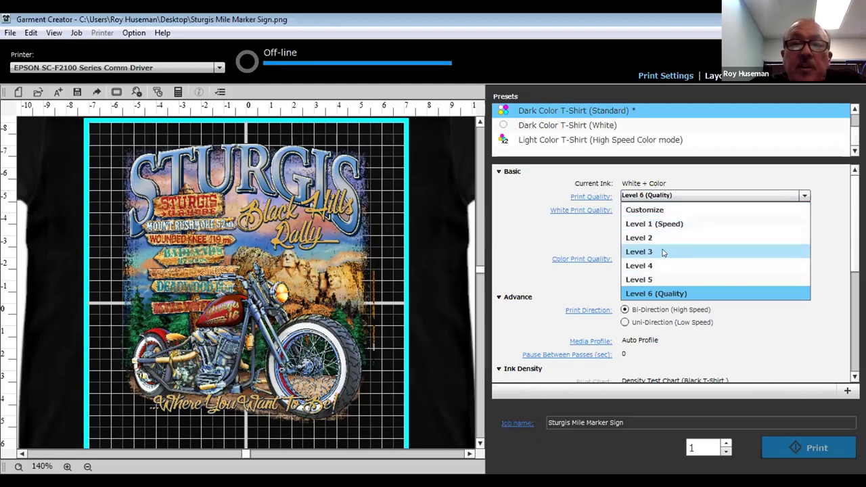
{"action": "left_click", "coordinate": [661, 251]}
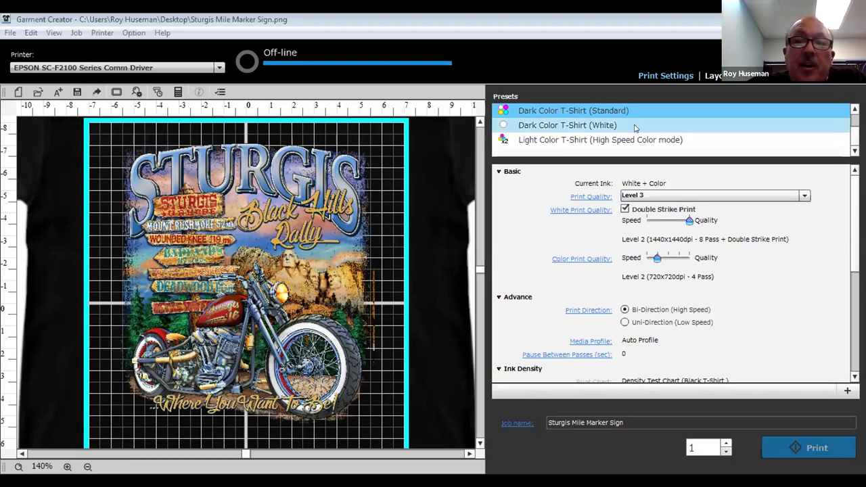
Try print quality Level 2 and Level 1 (Speed) to compare their white and color print settings
{"action": "left_click", "coordinate": [696, 195]}
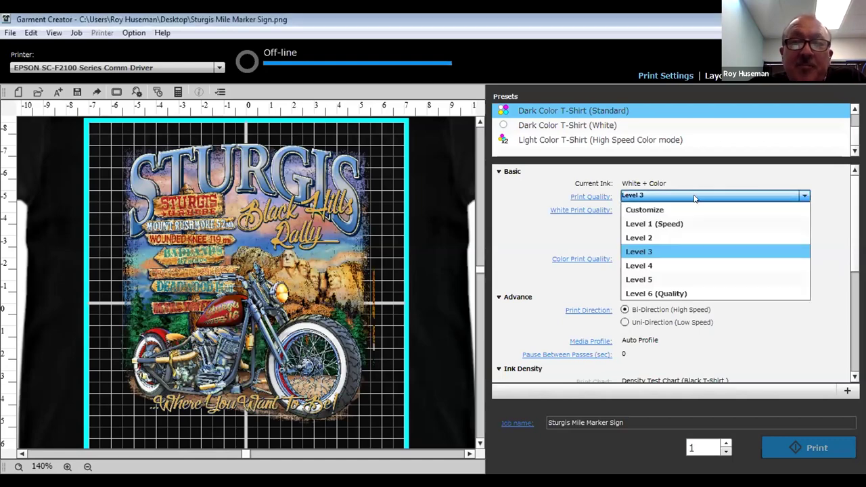
{"action": "left_click", "coordinate": [654, 238]}
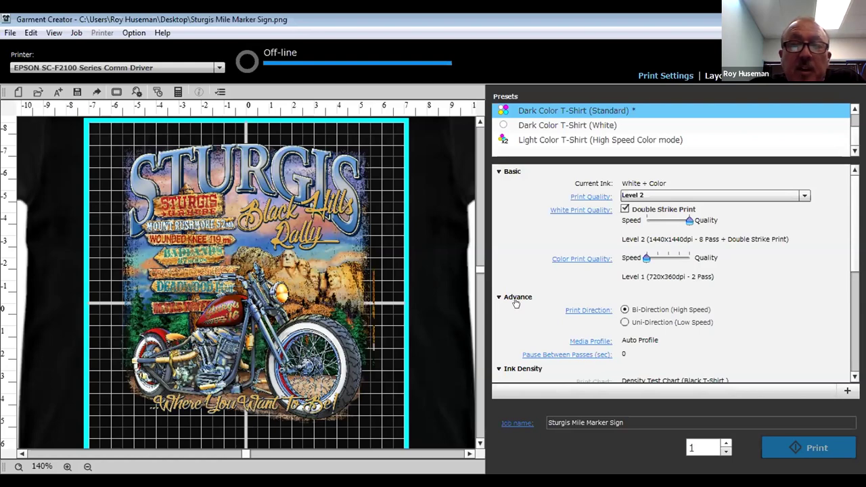
{"action": "left_click", "coordinate": [675, 195]}
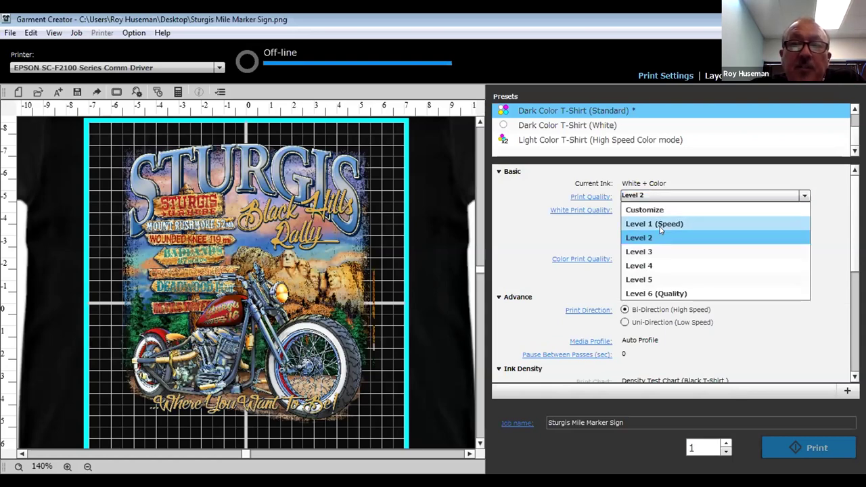
{"action": "left_click", "coordinate": [663, 224]}
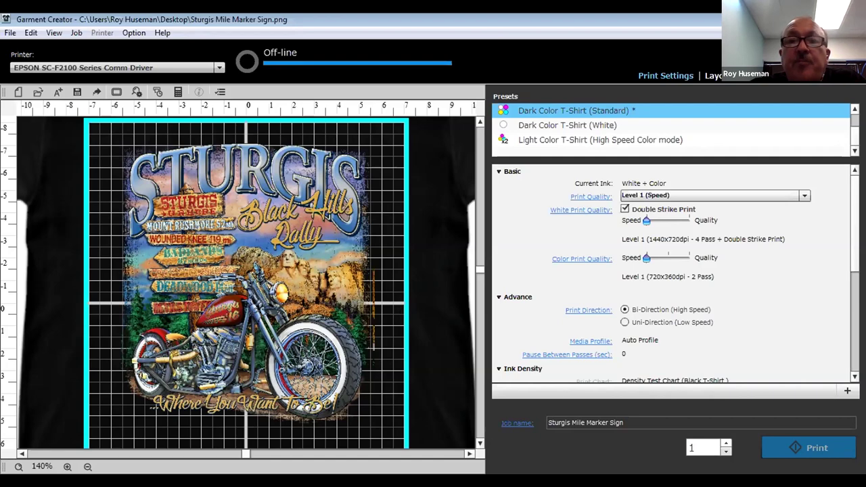
{"action": "left_click", "coordinate": [745, 198]}
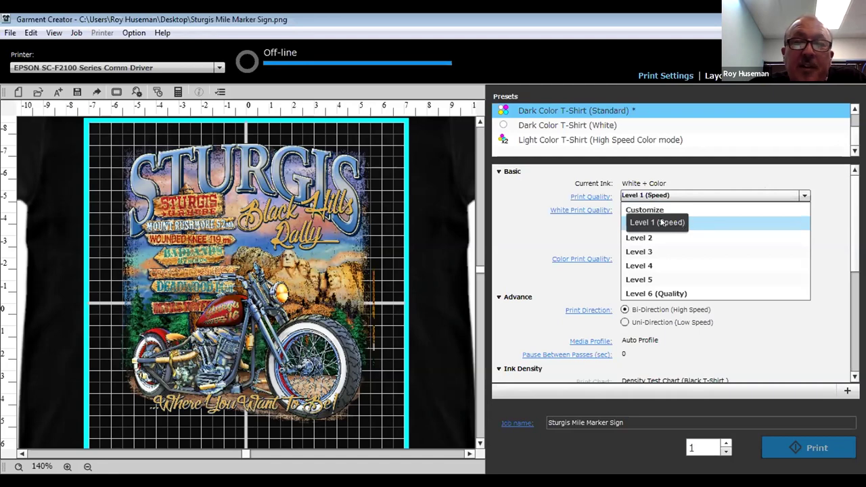
{"action": "left_click", "coordinate": [697, 223]}
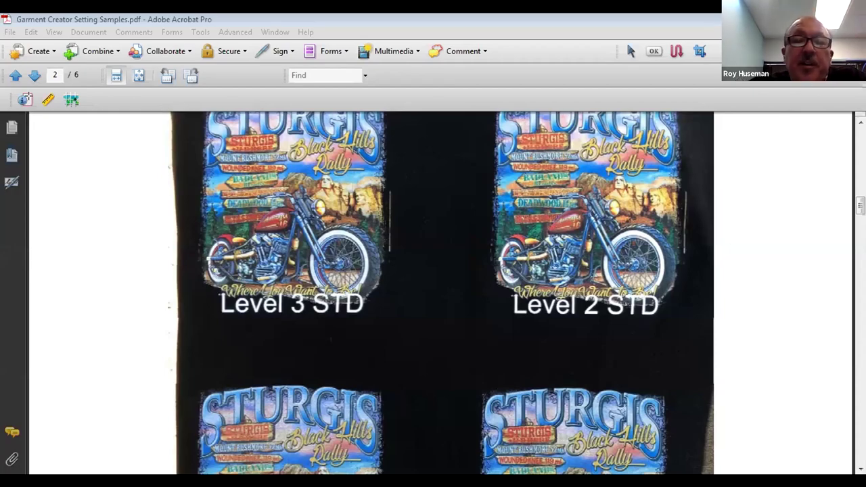
Examine the Level 3 STD and Level 2 STD print samples on page 2 of Garment Creator Setting Samples.pdf in Adobe Acrobat
{"action": "scroll", "coordinate": [440, 291], "scroll_direction": "up", "scroll_amount": 1}
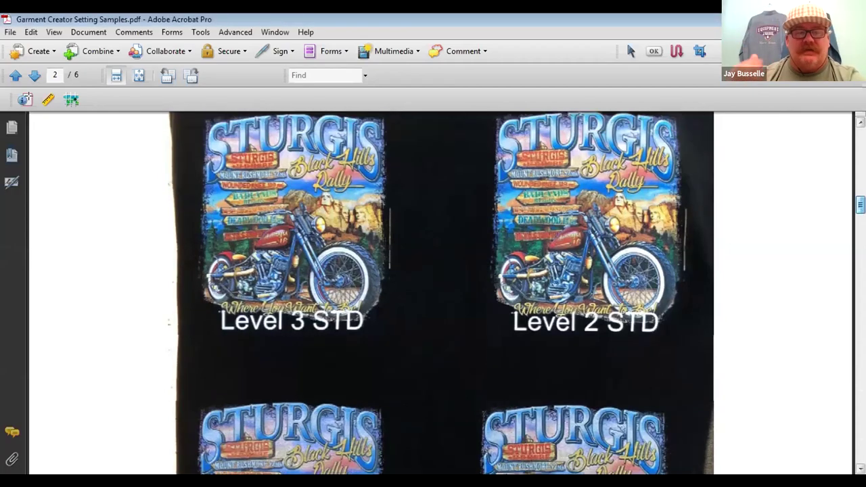
{"action": "scroll", "coordinate": [440, 291], "scroll_direction": "up", "scroll_amount": 1}
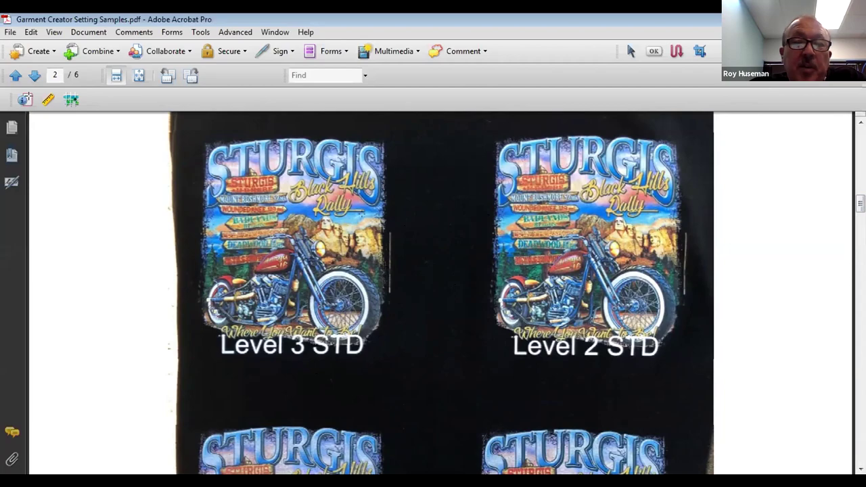
{"action": "left_click_drag", "start_coordinate": [860, 203], "coordinate": [860, 215]}
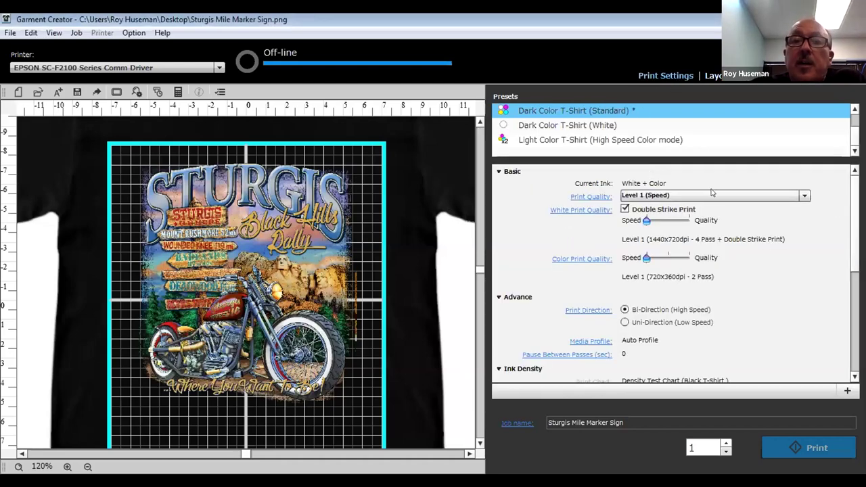
Switch back to Garment Creator and set the print quality to Level 3
{"action": "left_click", "coordinate": [714, 195]}
{"action": "left_click", "coordinate": [670, 252]}
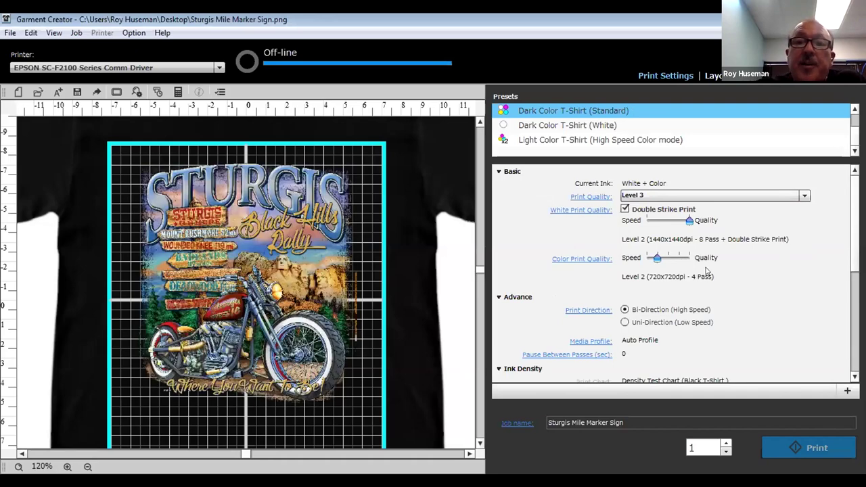
Set the print quality to Level 6 (Quality) and raise the color print quality to Level 3 (1440x720dpi - 16 Pass)
{"action": "scroll", "coordinate": [707, 272], "scroll_direction": "down", "scroll_amount": 1}
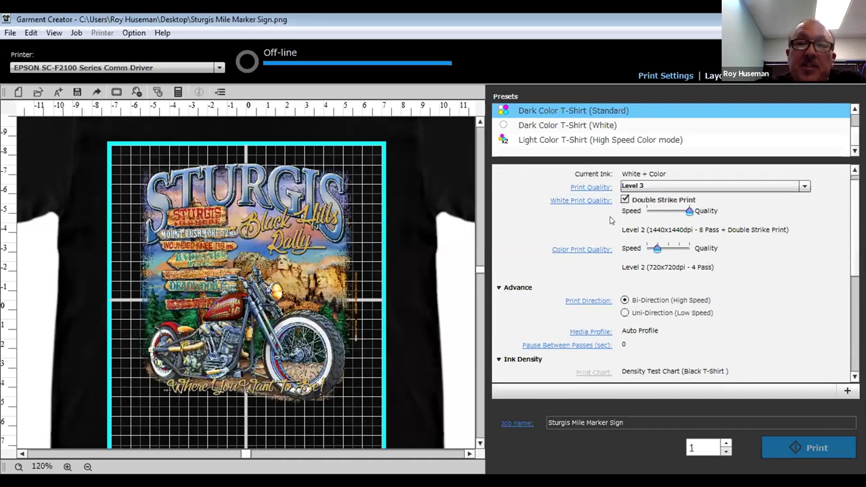
{"action": "left_click", "coordinate": [723, 188]}
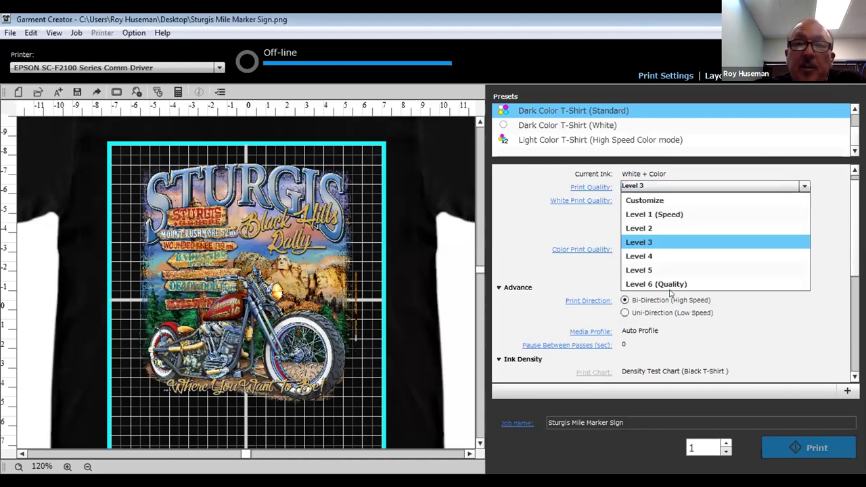
{"action": "left_click", "coordinate": [677, 283]}
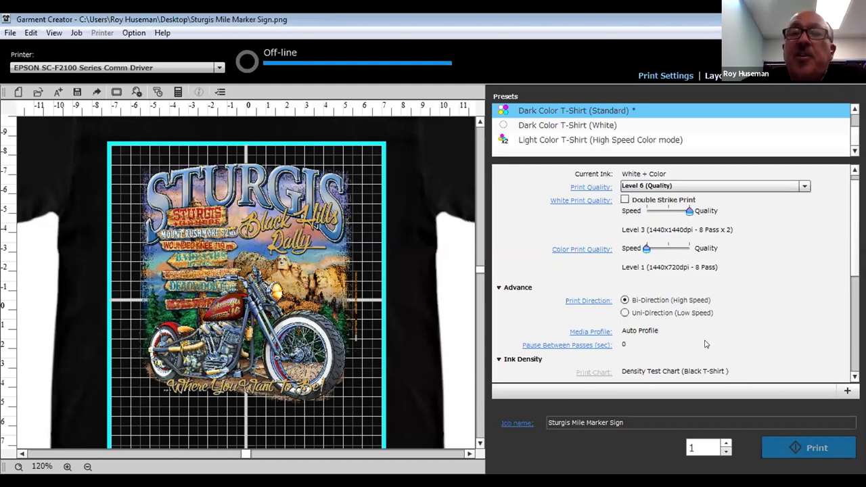
{"action": "left_click", "coordinate": [731, 187]}
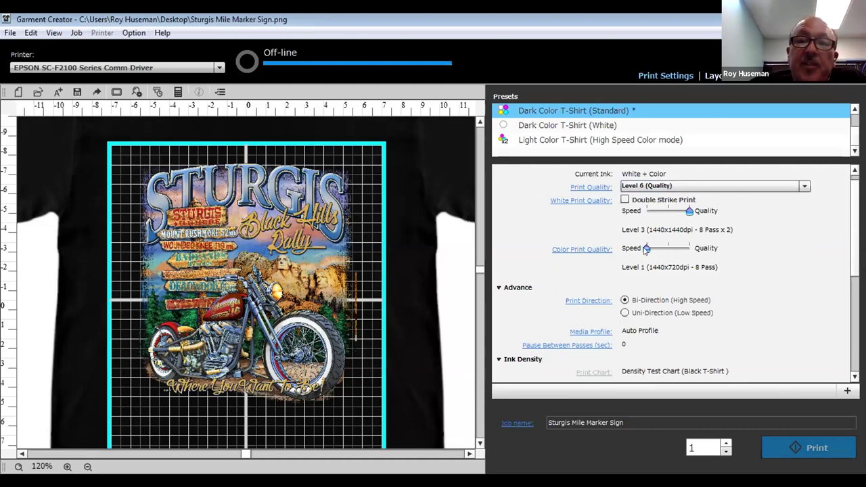
{"action": "left_click_drag", "start_coordinate": [648, 249], "coordinate": [689, 249]}
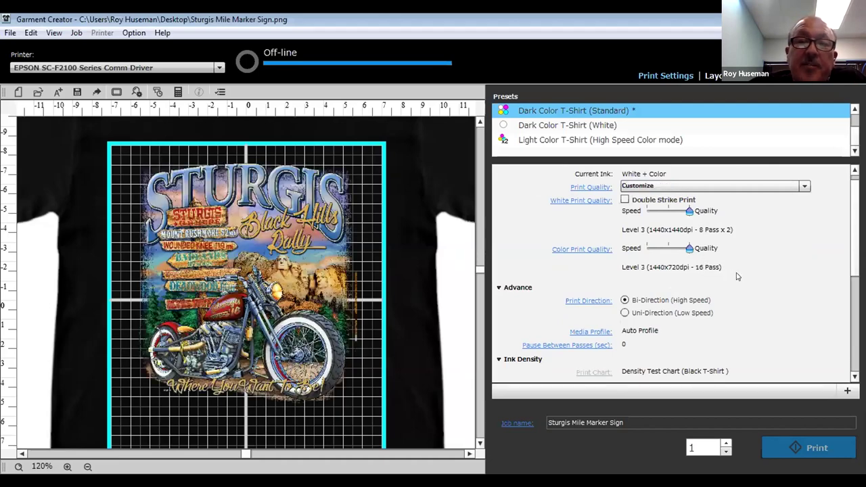
Set both the color and the white ink density to 100
{"action": "scroll", "coordinate": [735, 276], "scroll_direction": "down", "scroll_amount": 4}
{"action": "scroll", "coordinate": [730, 272], "scroll_direction": "down", "scroll_amount": 1}
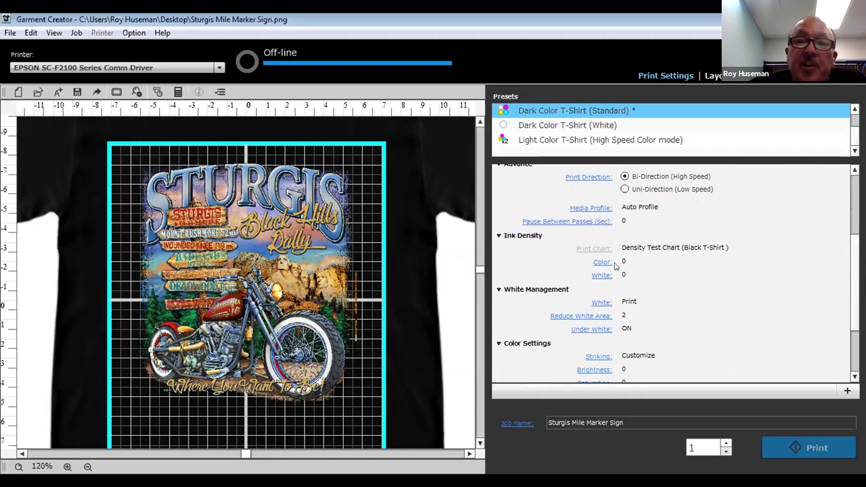
{"action": "left_click", "coordinate": [601, 263]}
{"action": "left_click", "coordinate": [599, 296]}
{"action": "left_click", "coordinate": [624, 274]}
{"action": "type", "text": "100"}
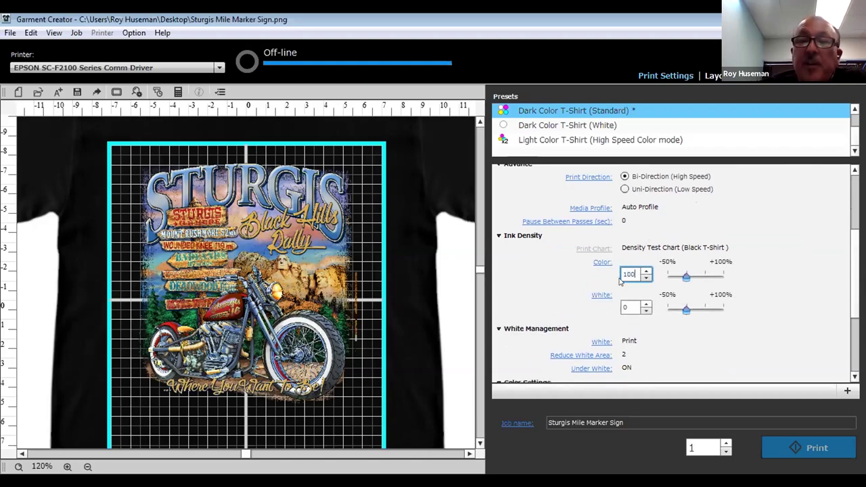
{"action": "left_click", "coordinate": [627, 304]}
{"action": "type", "text": "100"}
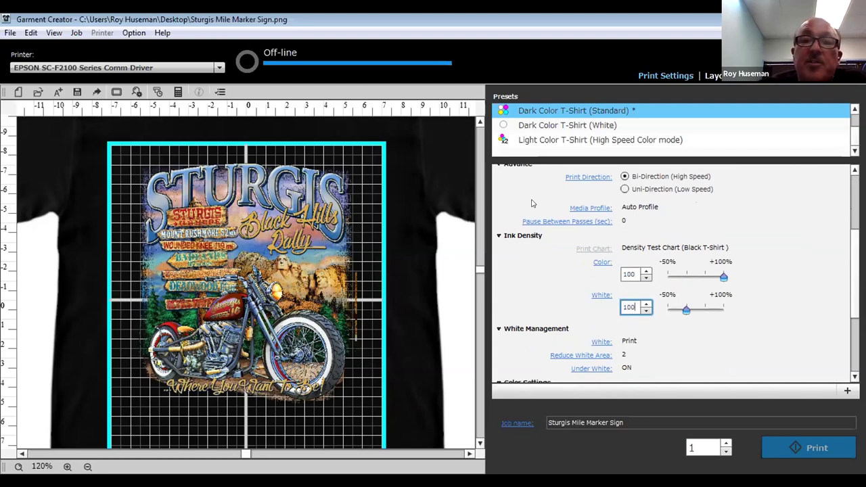
{"action": "left_click", "coordinate": [627, 355]}
Estimate the job's ink cost with the Shirt cost excluded, and close the estimate
{"action": "left_click", "coordinate": [179, 92]}
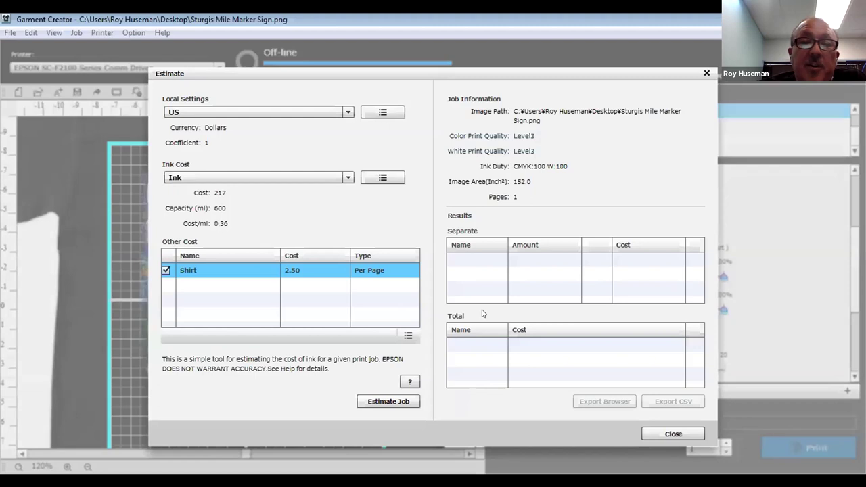
{"action": "left_click", "coordinate": [165, 270]}
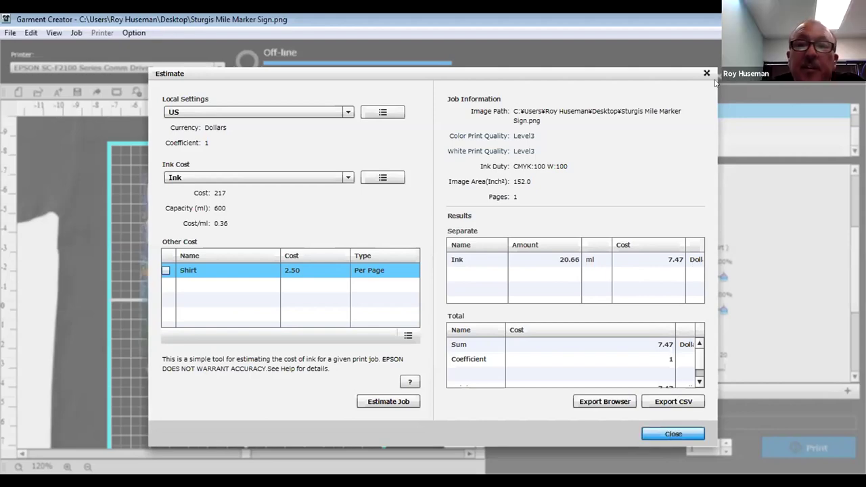
{"action": "left_click", "coordinate": [674, 434]}
Review the customized quality settings and set the print quality back to Level 3
{"action": "scroll", "coordinate": [691, 256], "scroll_direction": "up", "scroll_amount": 1}
{"action": "scroll", "coordinate": [687, 256], "scroll_direction": "up", "scroll_amount": 1}
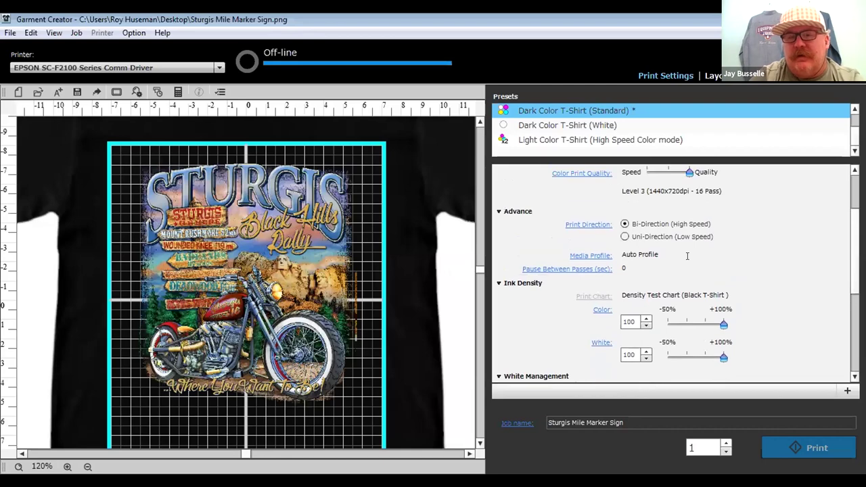
{"action": "scroll", "coordinate": [687, 256], "scroll_direction": "up", "scroll_amount": 3}
{"action": "scroll", "coordinate": [689, 256], "scroll_direction": "up", "scroll_amount": 1}
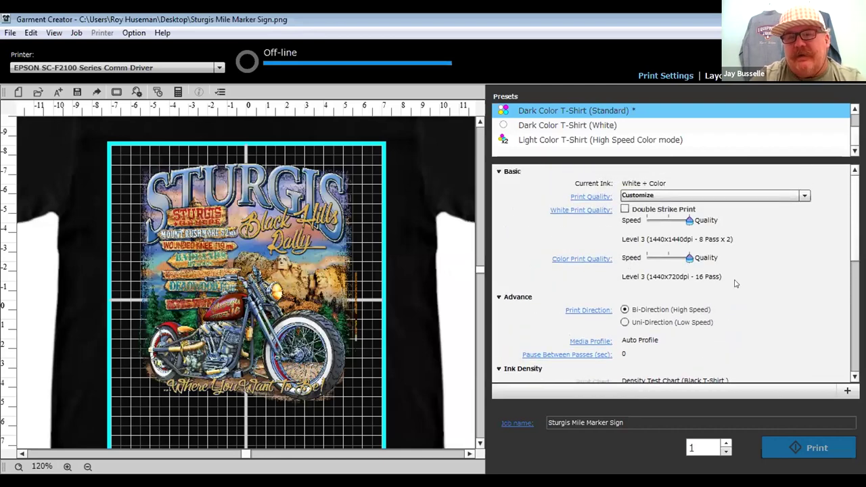
{"action": "scroll", "coordinate": [737, 283], "scroll_direction": "down", "scroll_amount": 3}
{"action": "scroll", "coordinate": [741, 283], "scroll_direction": "up", "scroll_amount": 2}
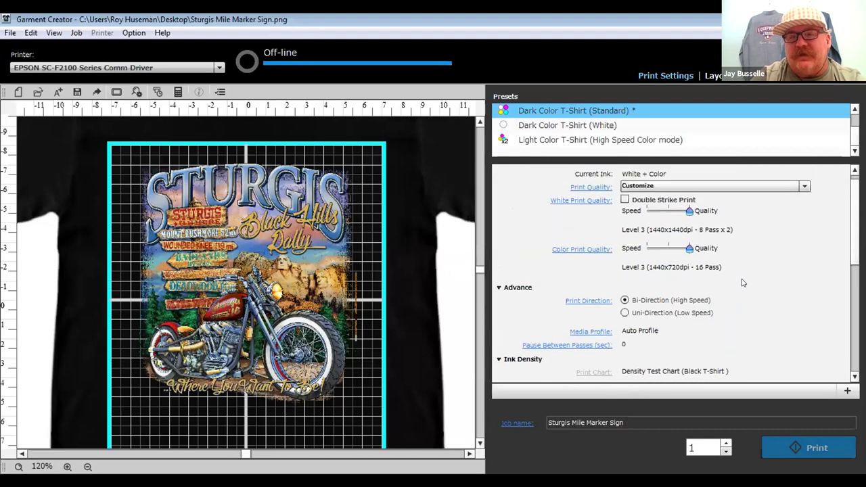
{"action": "scroll", "coordinate": [742, 283], "scroll_direction": "up", "scroll_amount": 1}
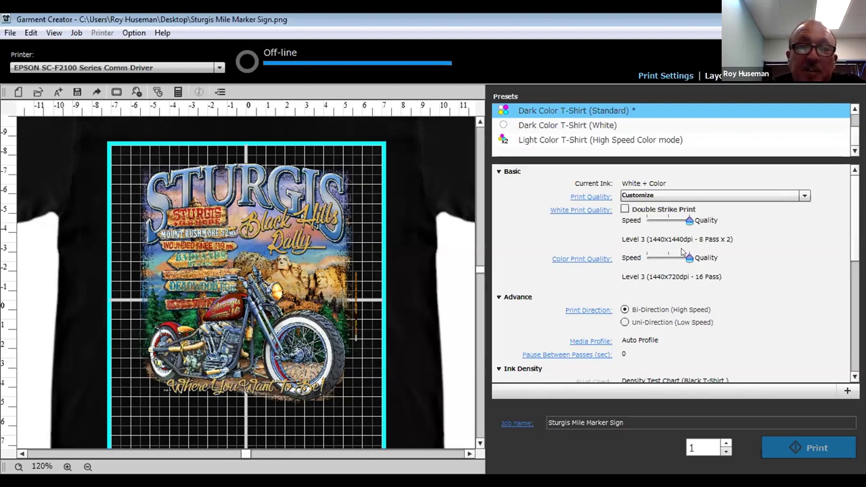
{"action": "left_click", "coordinate": [686, 200]}
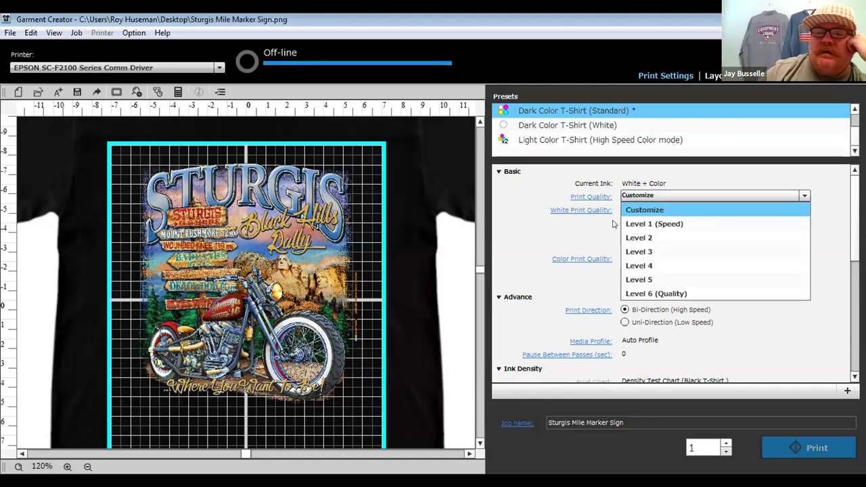
{"action": "scroll", "coordinate": [672, 204], "scroll_direction": "down", "scroll_amount": 5}
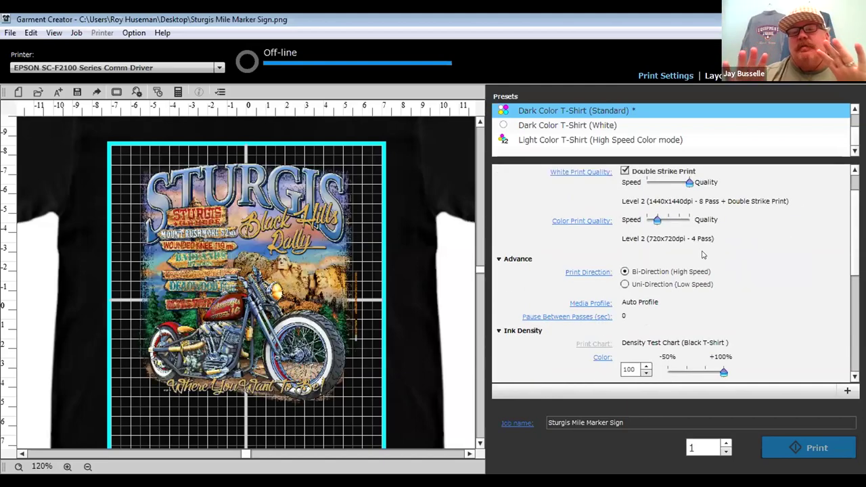
Set both the color and the white ink density to 0
{"action": "double_click", "coordinate": [635, 263]}
{"action": "type", "text": "0"}
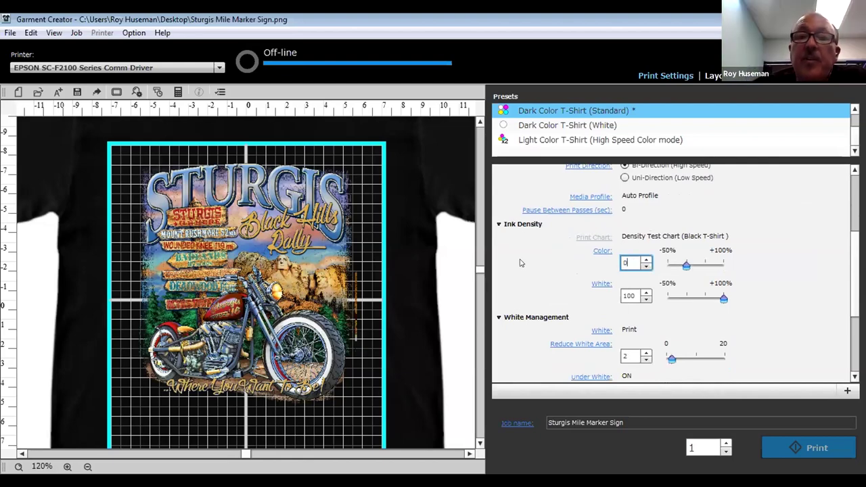
{"action": "key", "text": "Tab"}
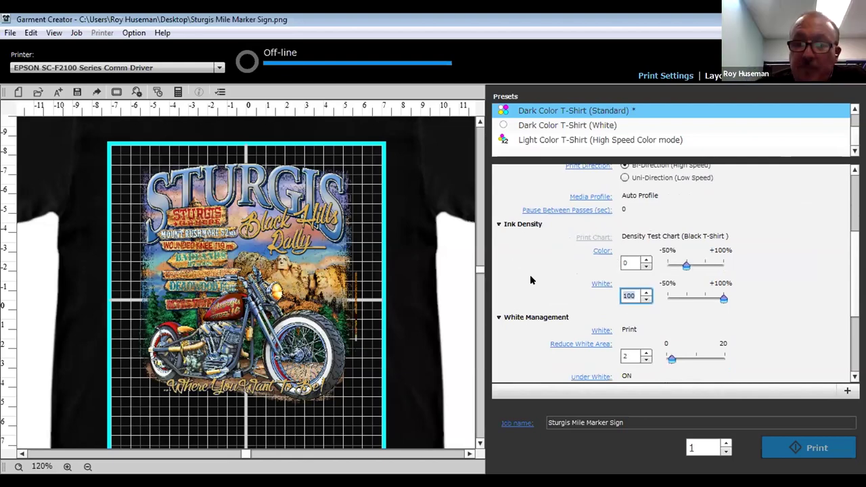
{"action": "type", "text": "0"}
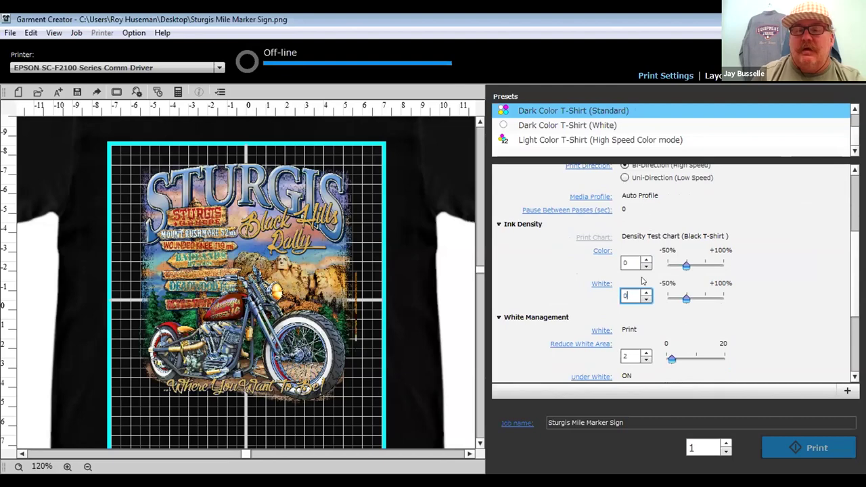
Estimate the job's ink cost at print quality Level 3 with both ink densities at 0, and close the estimate
{"action": "scroll", "coordinate": [641, 286], "scroll_direction": "up", "scroll_amount": 5}
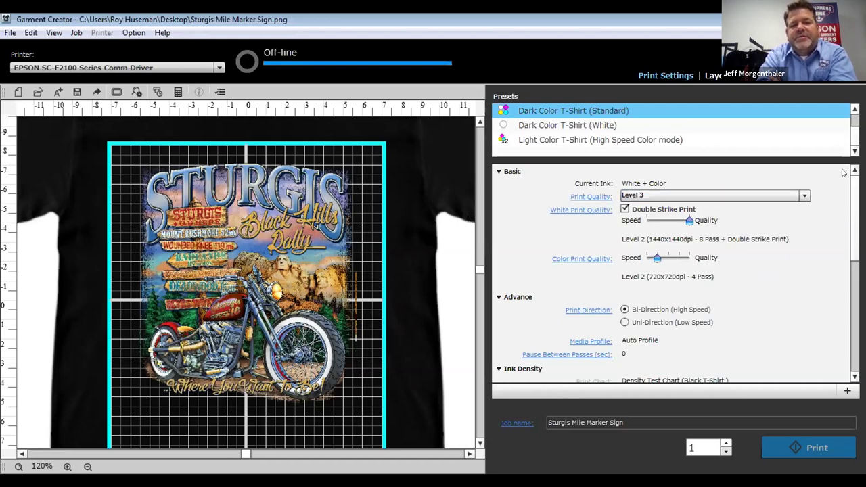
{"action": "left_click", "coordinate": [178, 92]}
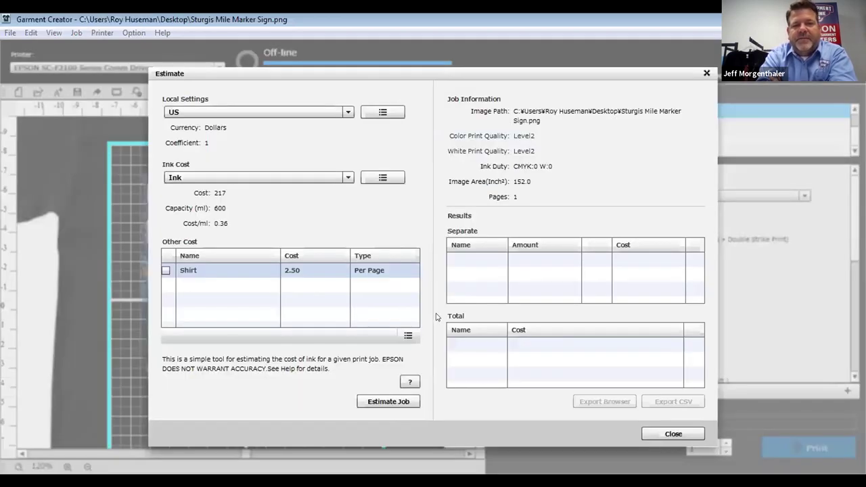
{"action": "left_click", "coordinate": [403, 403]}
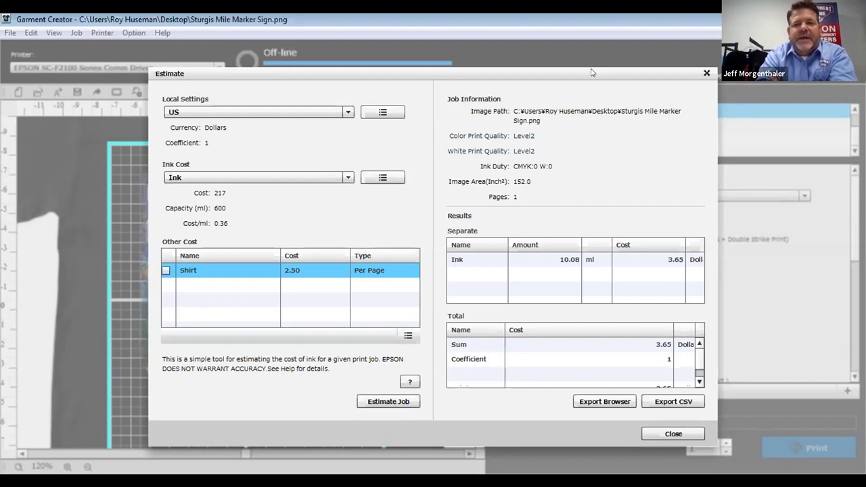
{"action": "left_click_drag", "start_coordinate": [591, 73], "coordinate": [437, 104]}
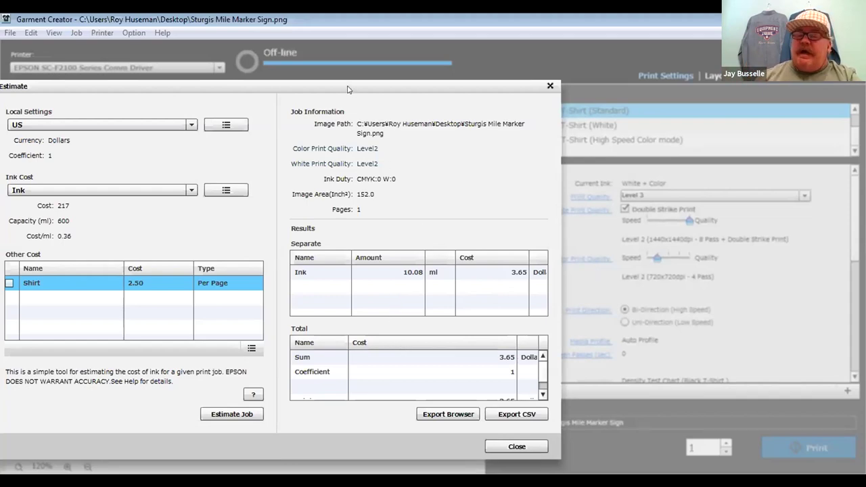
{"action": "left_click_drag", "start_coordinate": [348, 89], "coordinate": [411, 81]}
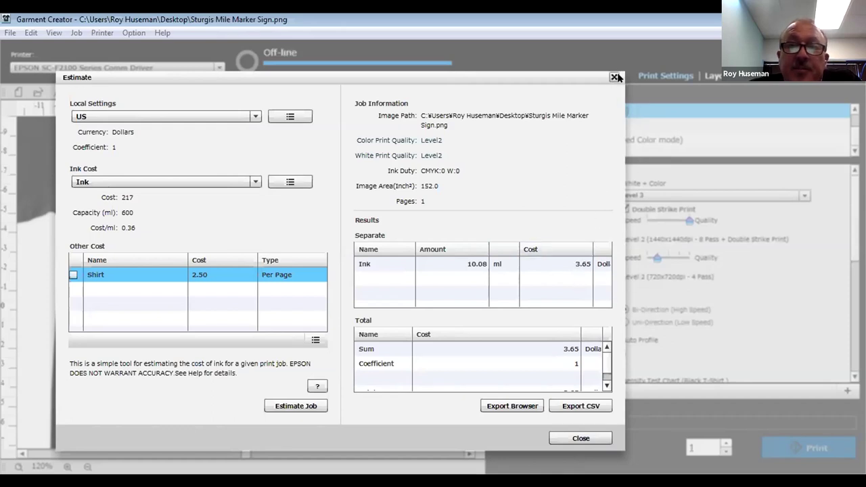
{"action": "left_click", "coordinate": [581, 438]}
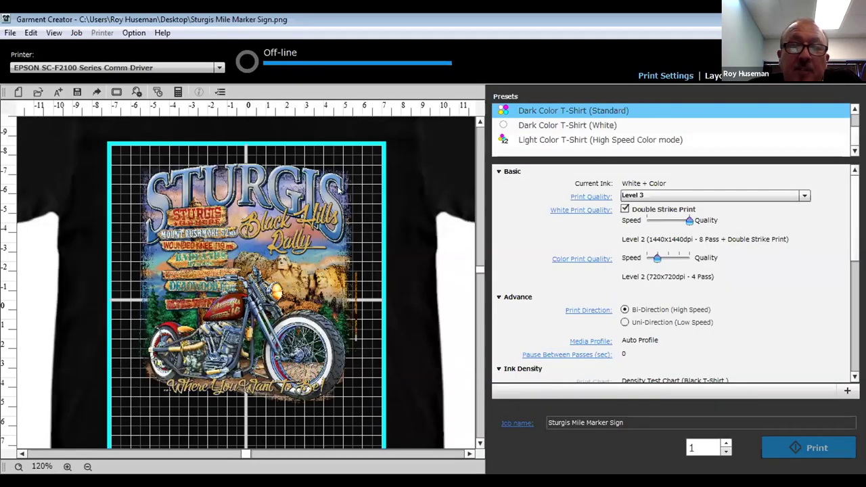
Set the print quality to Level 2 and estimate the job's ink cost at that level
{"action": "left_click", "coordinate": [742, 195]}
{"action": "left_click", "coordinate": [679, 239]}
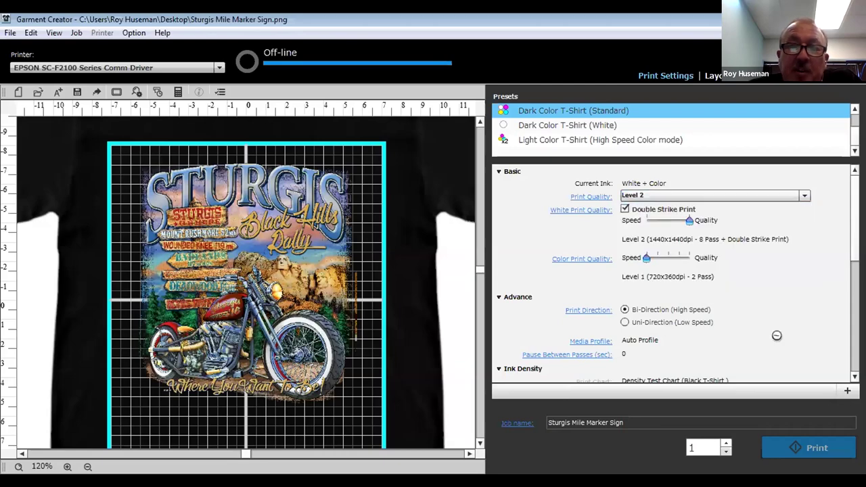
{"action": "left_click", "coordinate": [178, 91]}
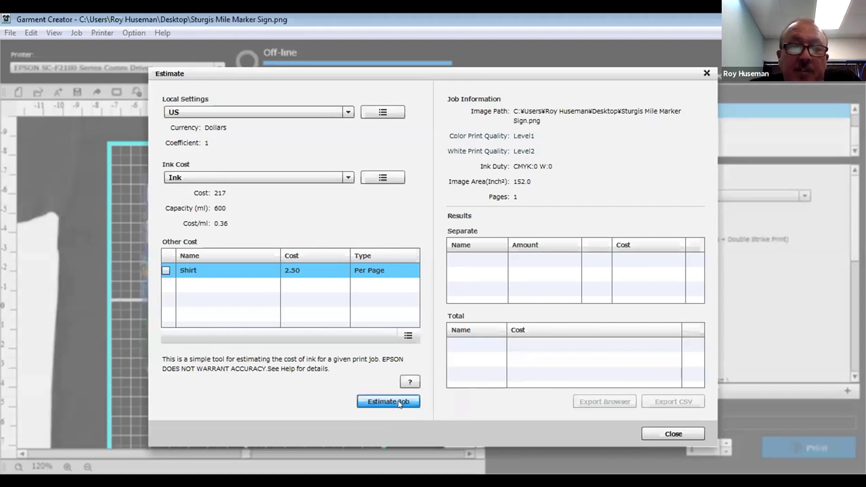
{"action": "left_click", "coordinate": [399, 404]}
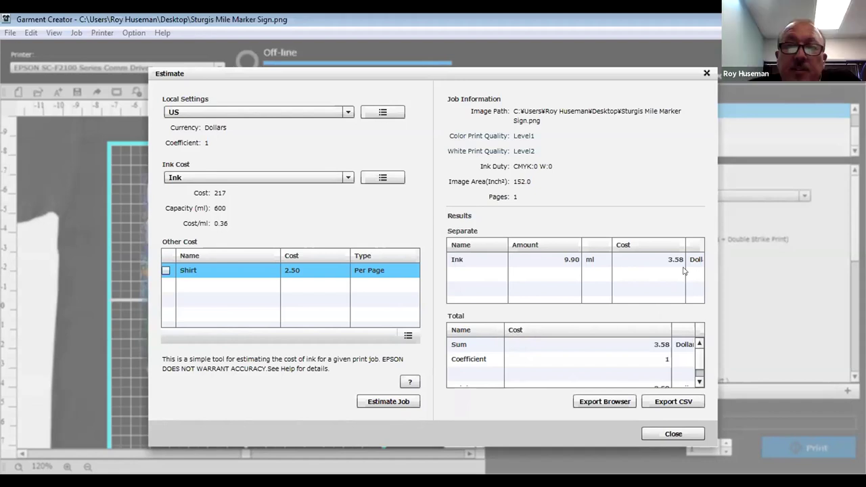
{"action": "left_click", "coordinate": [677, 435]}
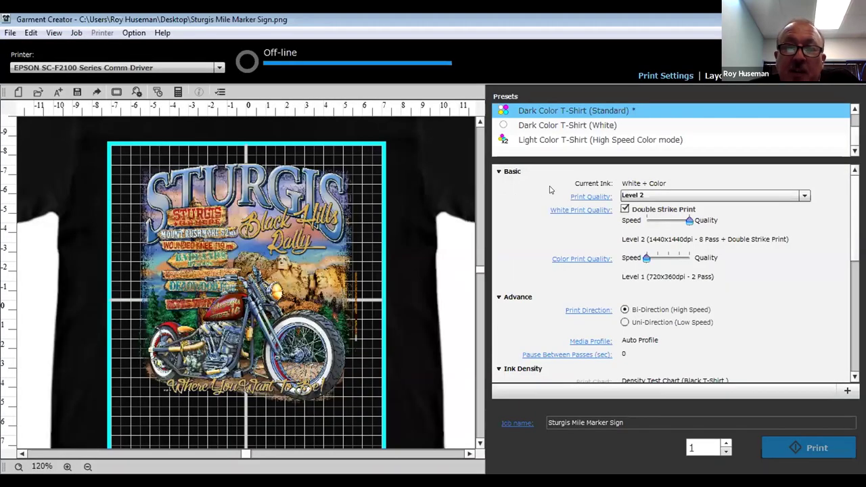
Set the print quality to Level 3 and the white ink density to -15
{"action": "left_click", "coordinate": [713, 195]}
{"action": "left_click", "coordinate": [687, 251]}
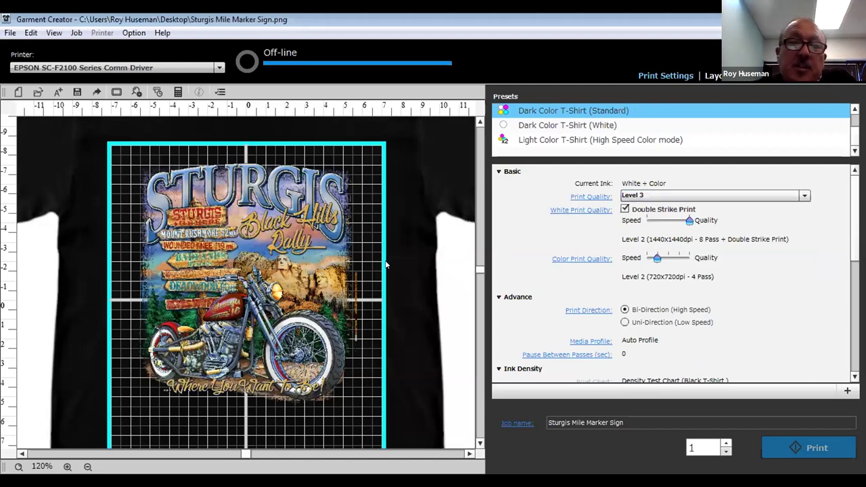
{"action": "scroll", "coordinate": [562, 264], "scroll_direction": "down", "scroll_amount": 3}
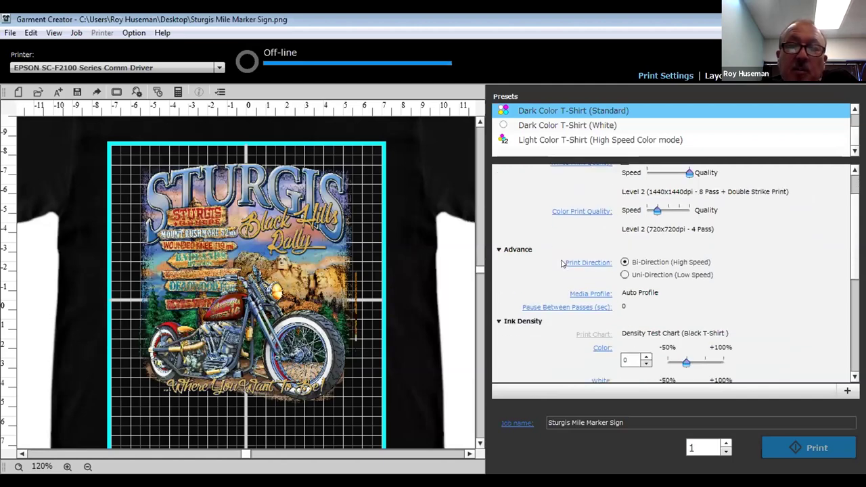
{"action": "scroll", "coordinate": [561, 264], "scroll_direction": "down", "scroll_amount": 1}
{"action": "left_click", "coordinate": [607, 312]}
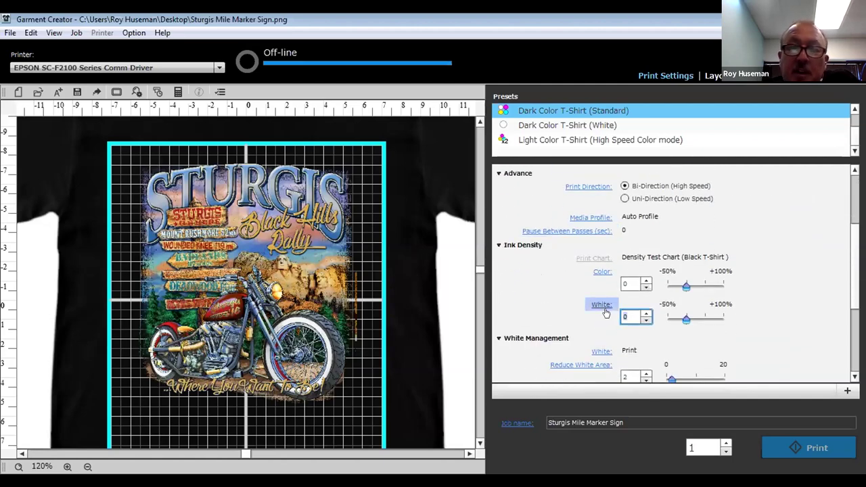
{"action": "type", "text": "15"}
{"action": "key", "text": "BackSpace"}
{"action": "key", "text": "BackSpace"}
{"action": "type", "text": "-15"}
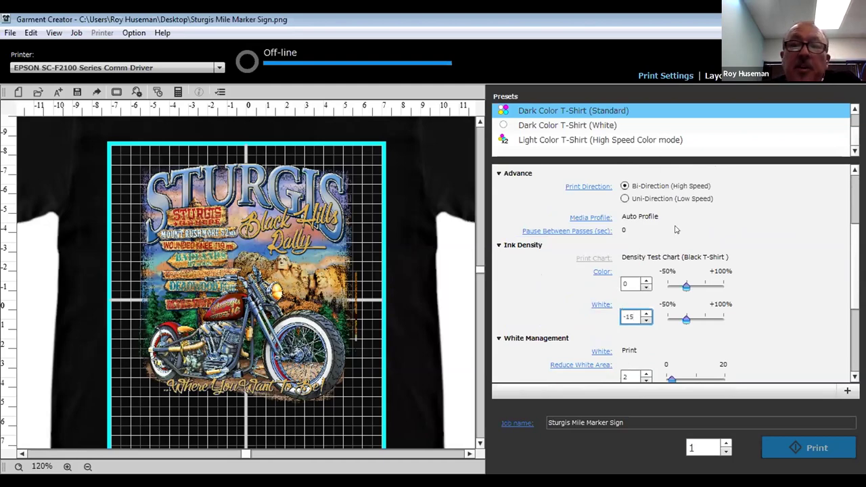
Estimate the job's ink cost with the white ink density at -15, and close the estimate
{"action": "scroll", "coordinate": [677, 228], "scroll_direction": "up", "scroll_amount": 1}
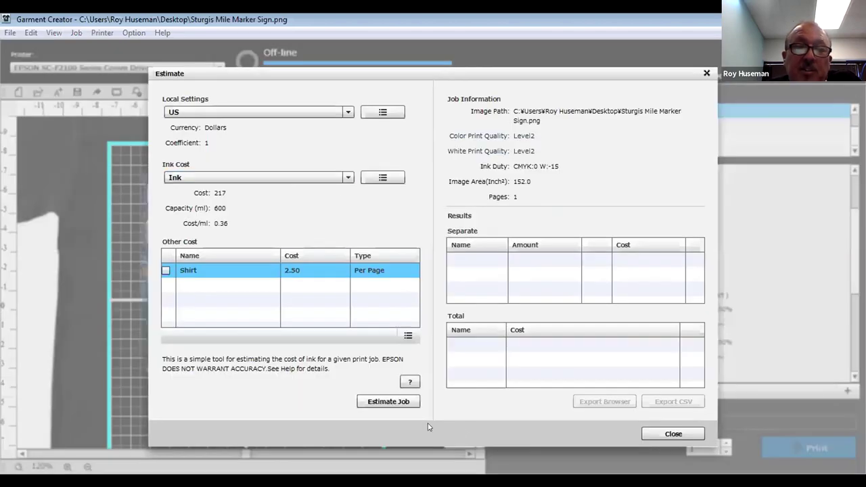
{"action": "left_click", "coordinate": [410, 401]}
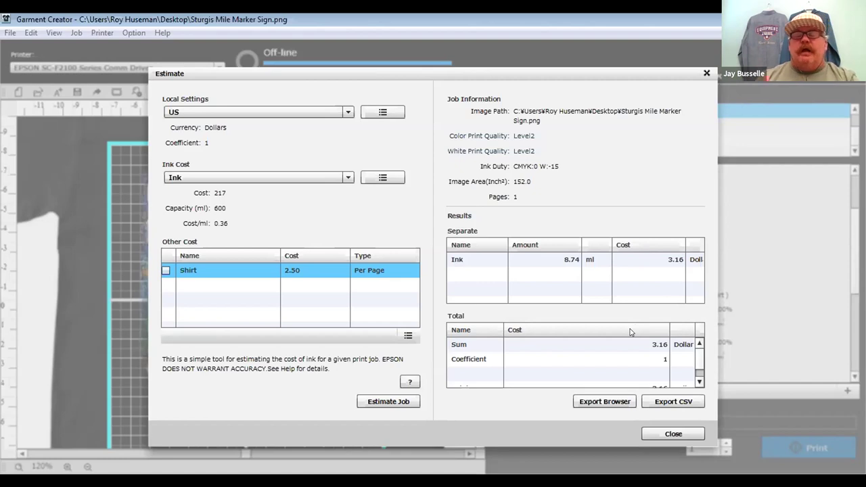
{"action": "left_click", "coordinate": [654, 434]}
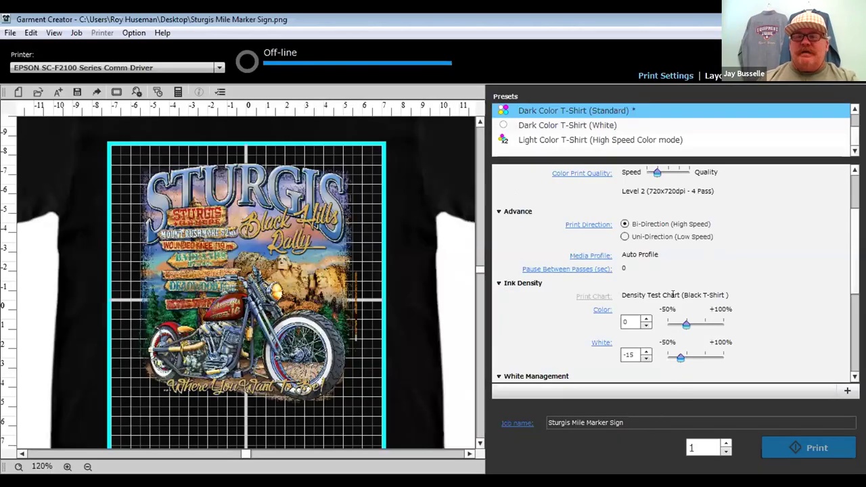
Review the print quality, print direction and ink density settings of the Dark Color T-Shirt (Standard) preset
{"action": "left_click", "coordinate": [625, 237]}
{"action": "scroll", "coordinate": [674, 270], "scroll_direction": "up", "scroll_amount": 3}
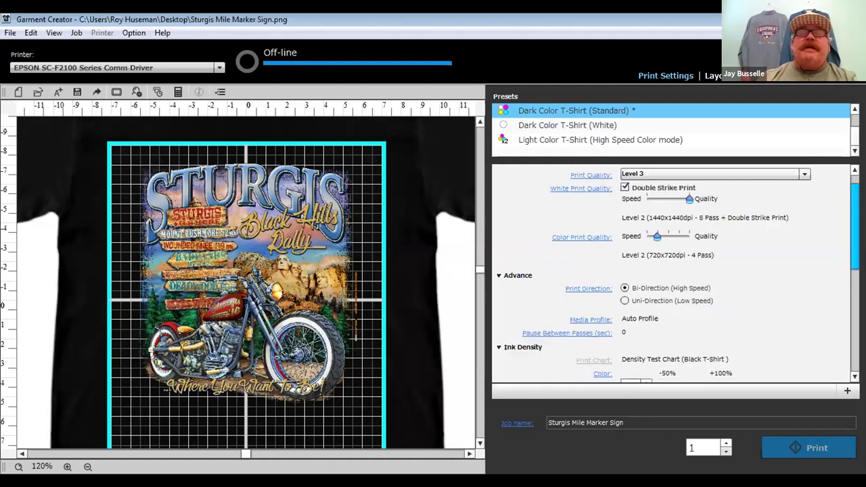
{"action": "scroll", "coordinate": [673, 270], "scroll_direction": "down", "scroll_amount": 1}
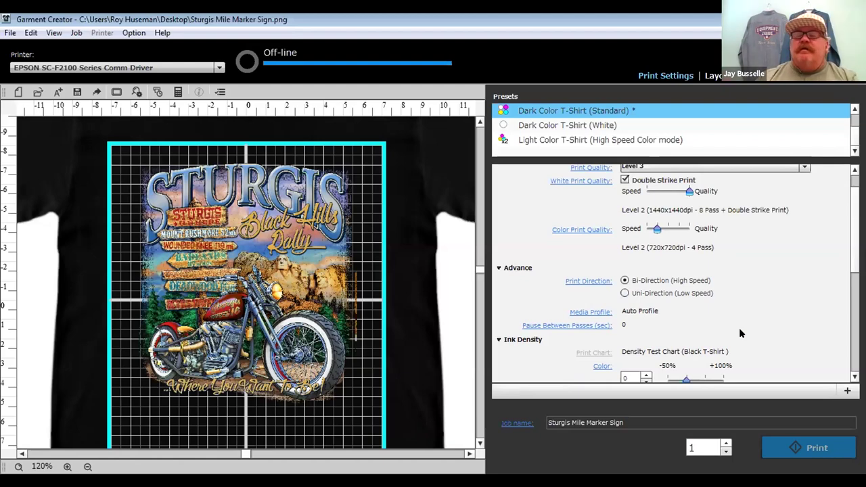
{"action": "mouse_move", "coordinate": [848, 264]}
{"action": "left_mouse_down"}
{"action": "mouse_move", "coordinate": [847, 272]}
{"action": "mouse_move", "coordinate": [847, 263]}
{"action": "left_mouse_up"}
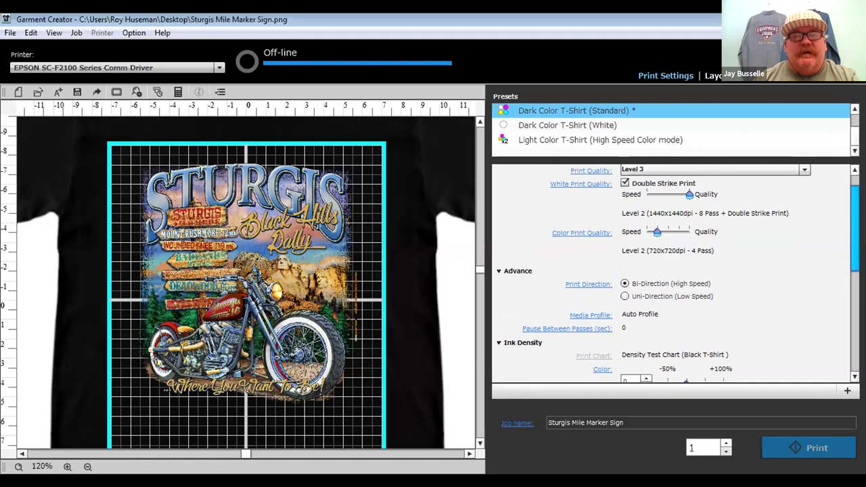
{"action": "scroll", "coordinate": [674, 271], "scroll_direction": "down", "scroll_amount": 3}
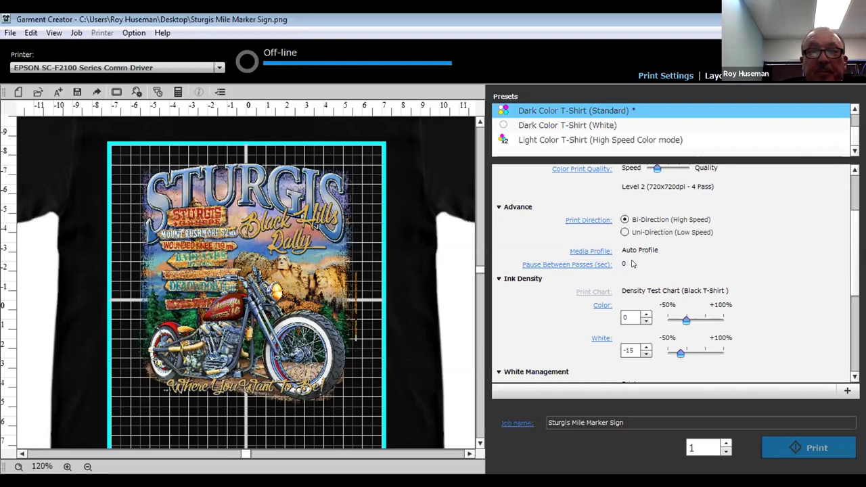
{"action": "scroll", "coordinate": [626, 278], "scroll_direction": "down", "scroll_amount": 2}
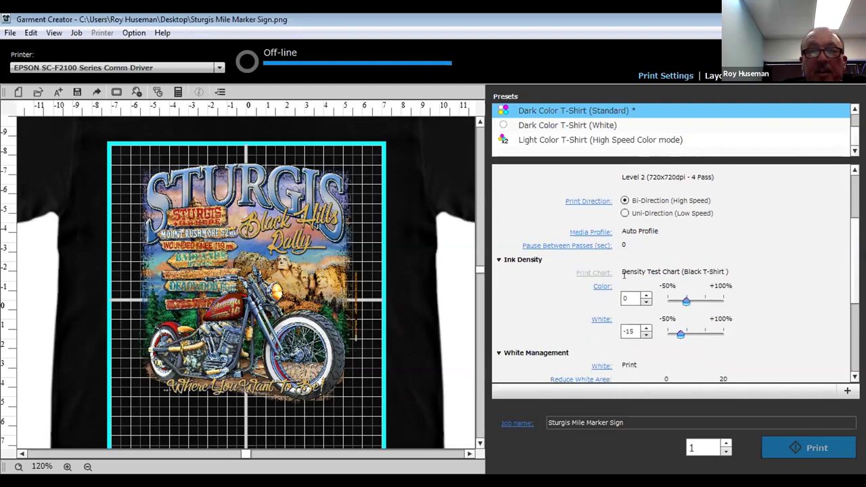
{"action": "scroll", "coordinate": [625, 282], "scroll_direction": "down", "scroll_amount": 1}
{"action": "scroll", "coordinate": [626, 282], "scroll_direction": "up", "scroll_amount": 5}
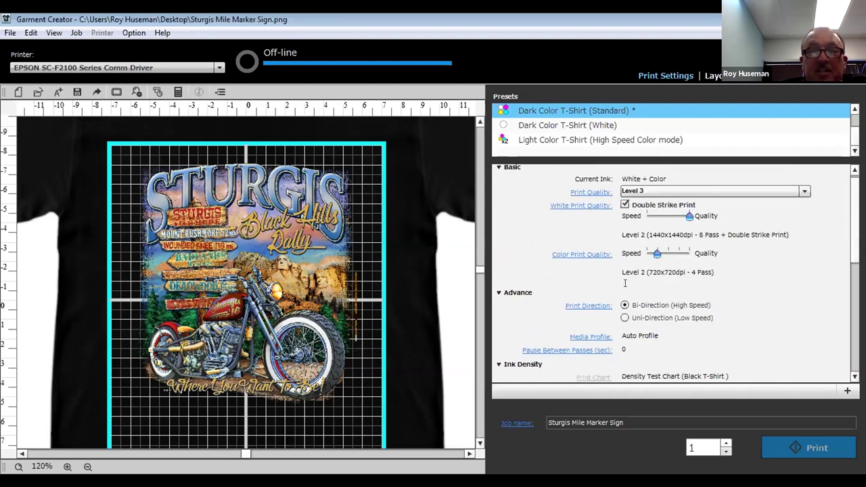
{"action": "scroll", "coordinate": [626, 283], "scroll_direction": "down", "scroll_amount": 2}
{"action": "scroll", "coordinate": [599, 251], "scroll_direction": "up", "scroll_amount": 2}
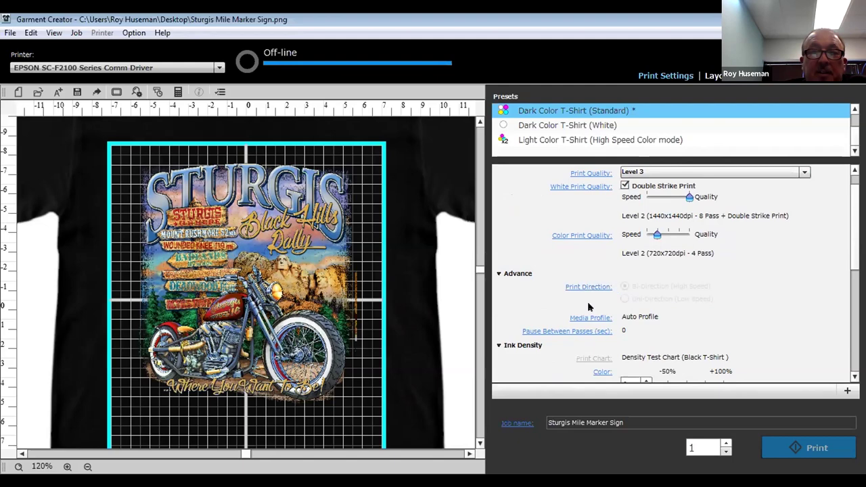
Expand the Media Profile and Pause Between Passes options and examine them alongside the print quality and print direction settings
{"action": "scroll", "coordinate": [711, 314], "scroll_direction": "down", "scroll_amount": 1}
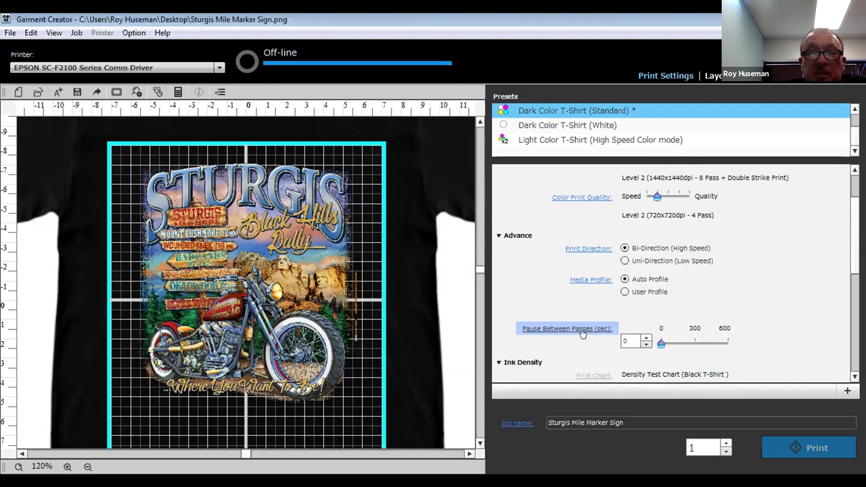
{"action": "left_click", "coordinate": [626, 340]}
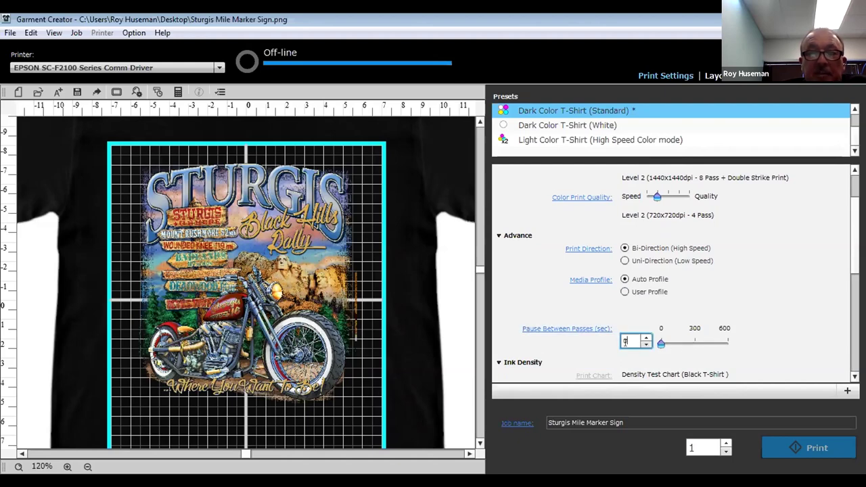
{"action": "scroll", "coordinate": [705, 266], "scroll_direction": "up", "scroll_amount": 2}
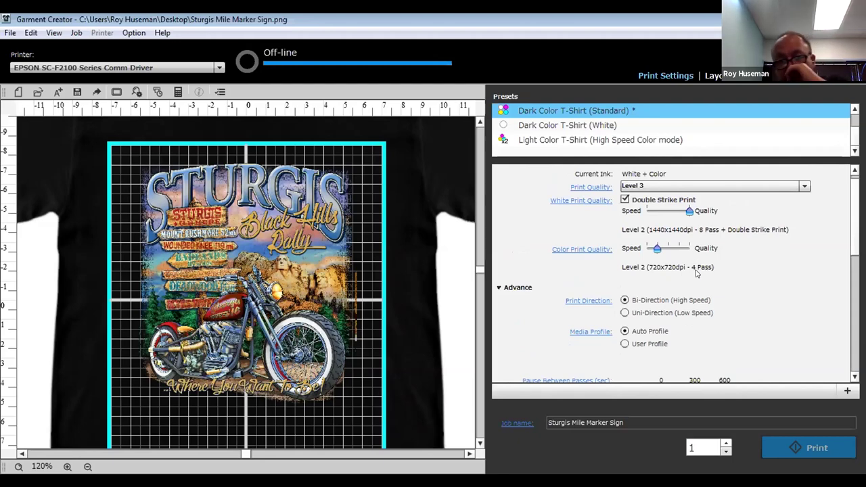
{"action": "scroll", "coordinate": [696, 267], "scroll_direction": "down", "scroll_amount": 2}
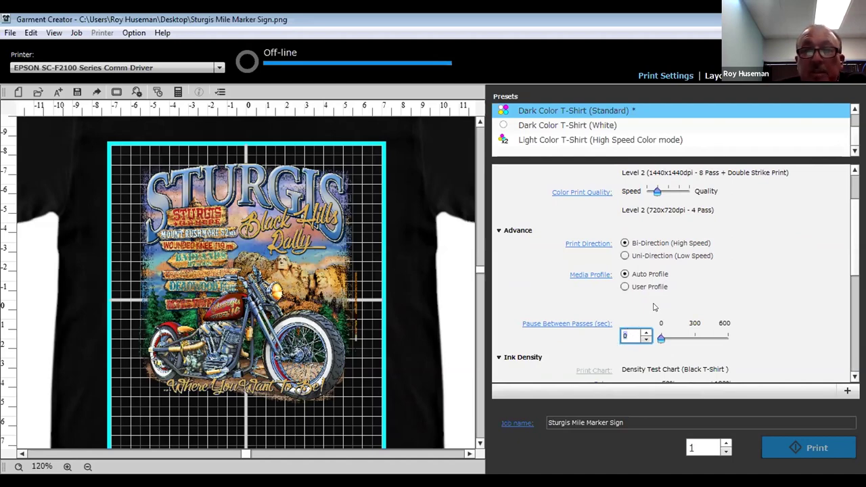
{"action": "scroll", "coordinate": [654, 308], "scroll_direction": "down", "scroll_amount": 1}
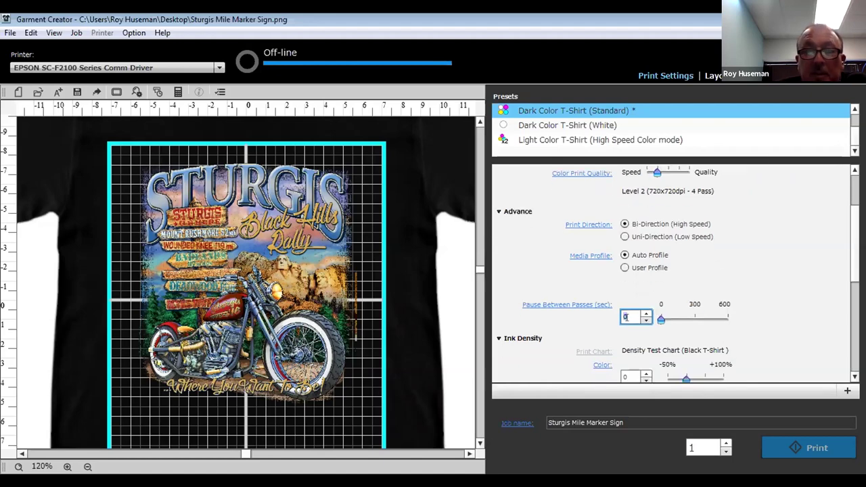
{"action": "scroll", "coordinate": [675, 288], "scroll_direction": "up", "scroll_amount": 3}
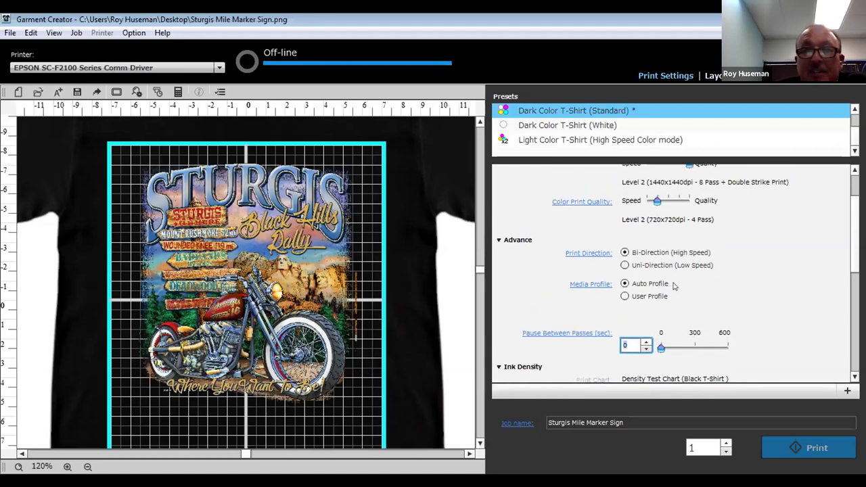
{"action": "scroll", "coordinate": [671, 289], "scroll_direction": "up", "scroll_amount": 1}
{"action": "scroll", "coordinate": [668, 288], "scroll_direction": "down", "scroll_amount": 2}
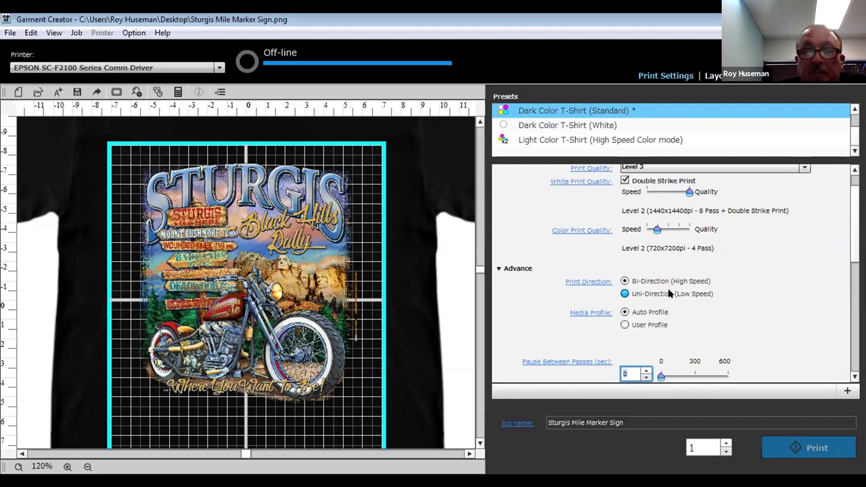
{"action": "scroll", "coordinate": [668, 288], "scroll_direction": "down", "scroll_amount": 3}
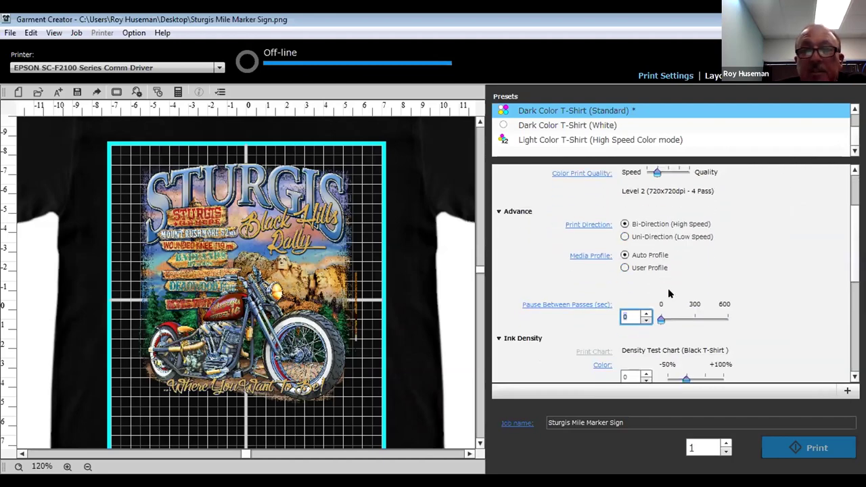
{"action": "scroll", "coordinate": [668, 288], "scroll_direction": "down", "scroll_amount": 1}
{"action": "scroll", "coordinate": [668, 288], "scroll_direction": "up", "scroll_amount": 1}
{"action": "scroll", "coordinate": [668, 289], "scroll_direction": "up", "scroll_amount": 3}
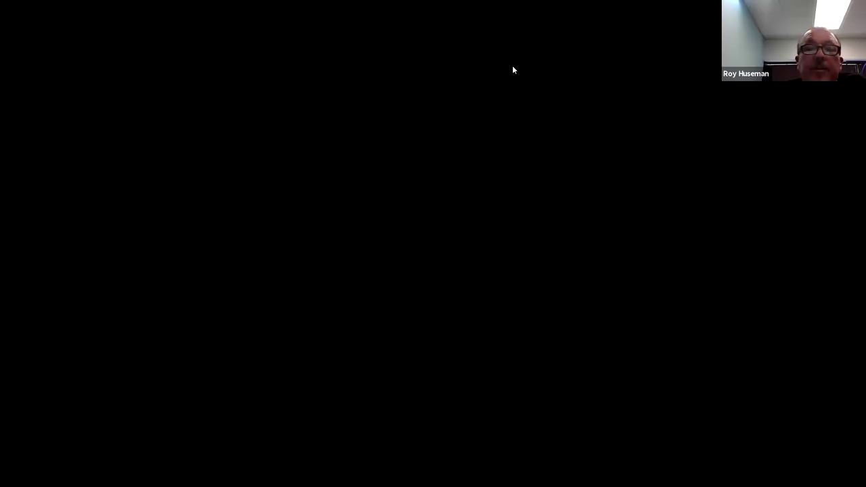
Switch to Garment Creator Setting Samples.pdf in Adobe Acrobat Pro and go past the UGB vs STD samples to the Uni-Directional page
{"action": "scroll", "coordinate": [791, 279], "scroll_direction": "down", "scroll_amount": 5}
{"action": "scroll", "coordinate": [788, 275], "scroll_direction": "down", "scroll_amount": 10}
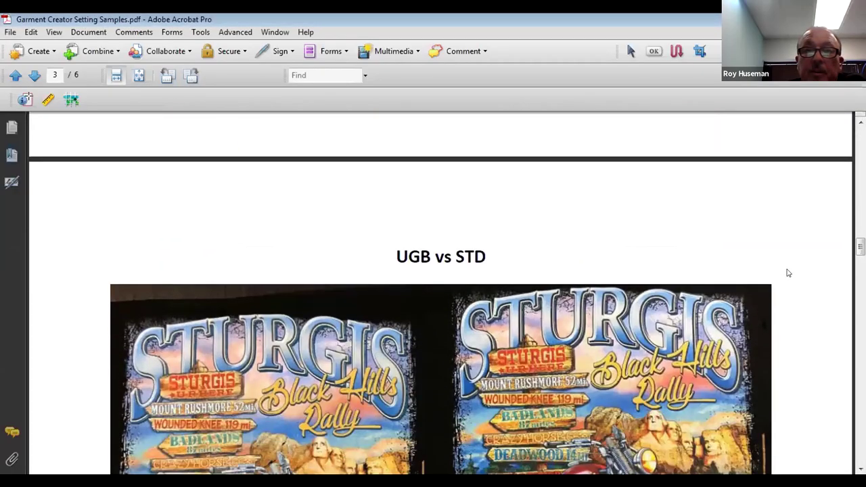
{"action": "scroll", "coordinate": [788, 273], "scroll_direction": "down", "scroll_amount": 10}
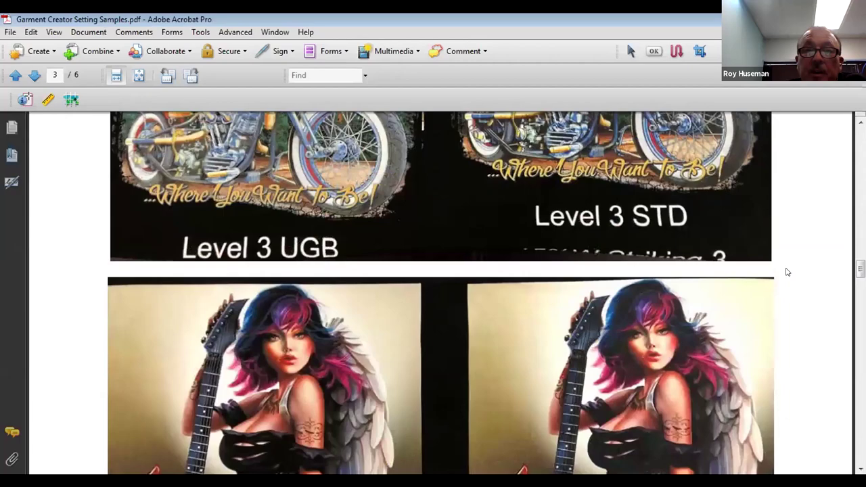
{"action": "scroll", "coordinate": [786, 265], "scroll_direction": "down", "scroll_amount": 10}
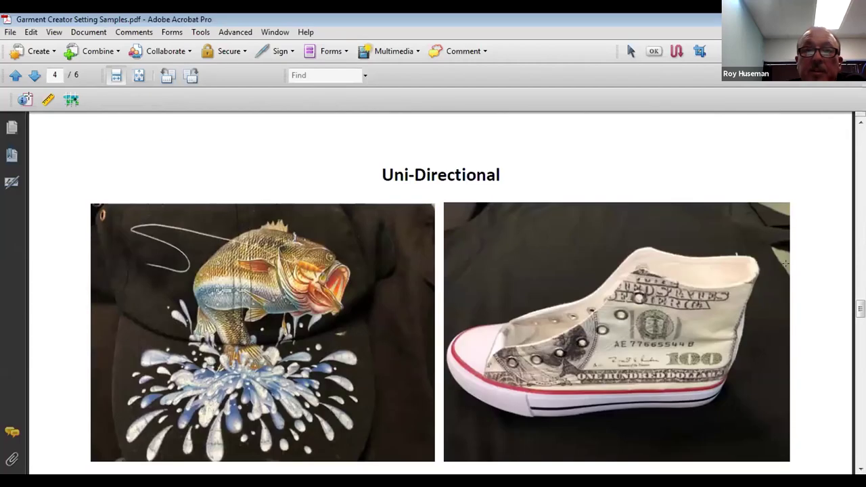
{"action": "scroll", "coordinate": [785, 264], "scroll_direction": "down", "scroll_amount": 2}
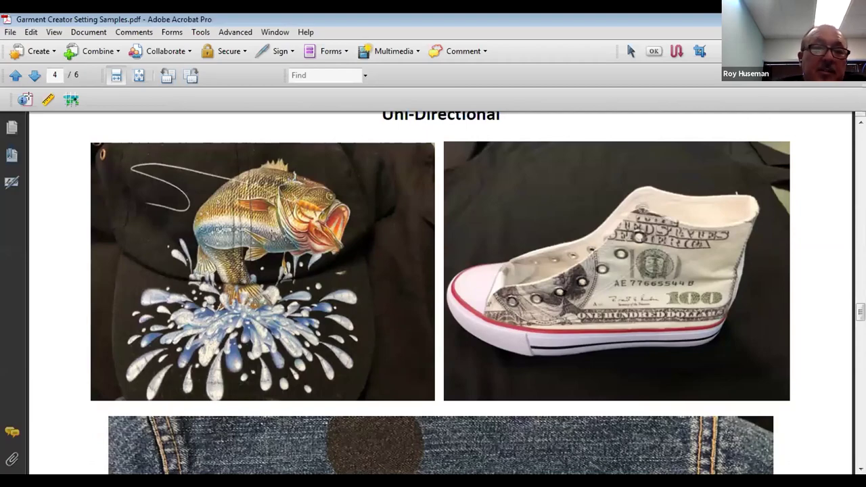
Examine the Uni-Directional print samples on the cap, the canvas shoe and the denim jacket, including the areas over seams
{"action": "scroll", "coordinate": [440, 293], "scroll_direction": "down", "scroll_amount": 1}
{"action": "scroll", "coordinate": [440, 292], "scroll_direction": "down", "scroll_amount": 2}
{"action": "scroll", "coordinate": [440, 293], "scroll_direction": "up", "scroll_amount": 2}
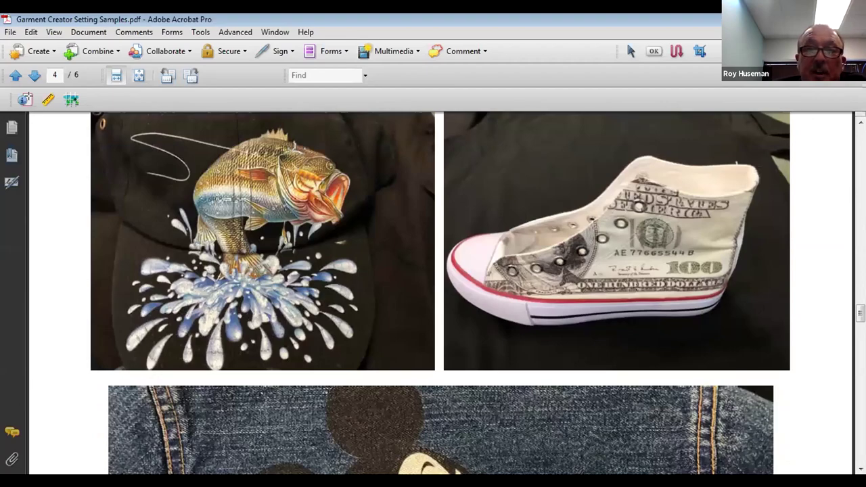
{"action": "scroll", "coordinate": [440, 293], "scroll_direction": "down", "scroll_amount": 4}
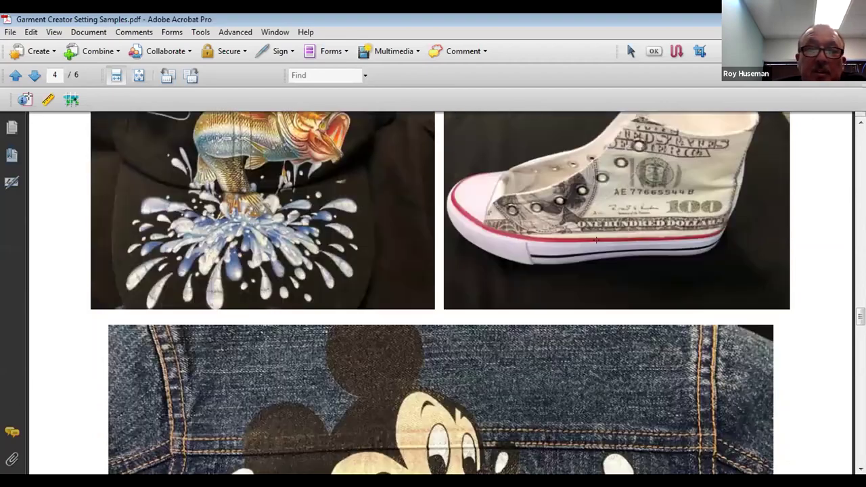
{"action": "scroll", "coordinate": [440, 293], "scroll_direction": "up", "scroll_amount": 3}
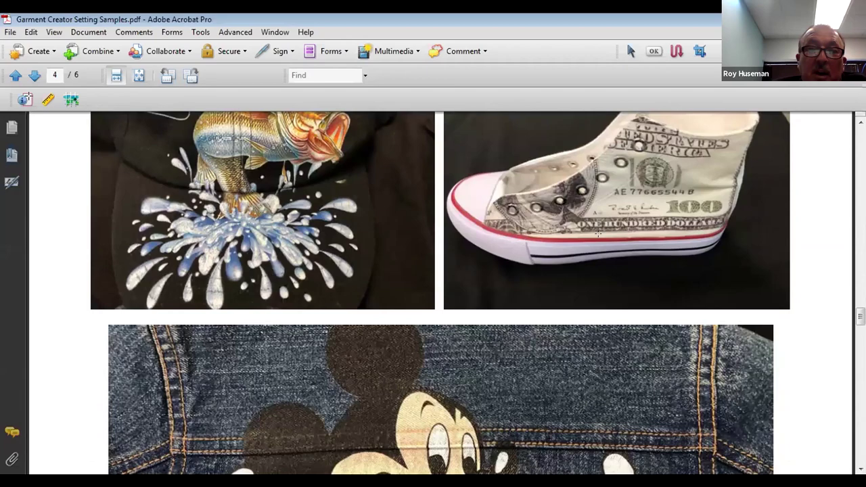
{"action": "scroll", "coordinate": [440, 292], "scroll_direction": "down", "scroll_amount": 2}
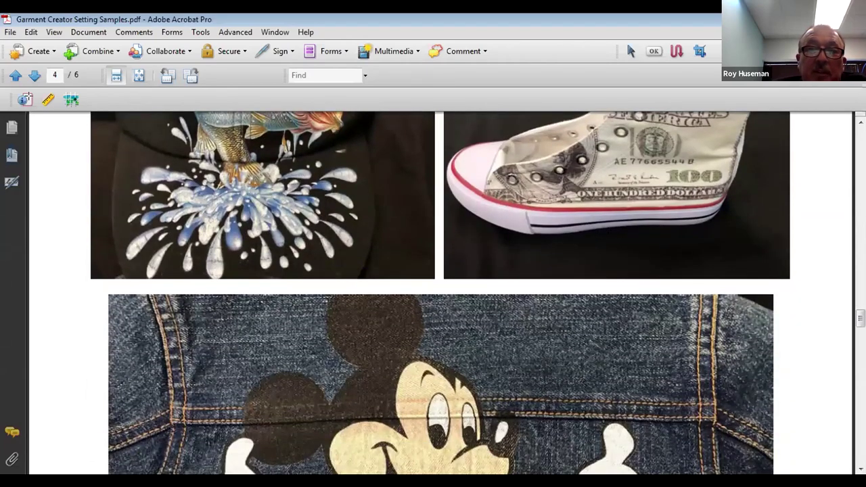
{"action": "scroll", "coordinate": [440, 292], "scroll_direction": "down", "scroll_amount": 2}
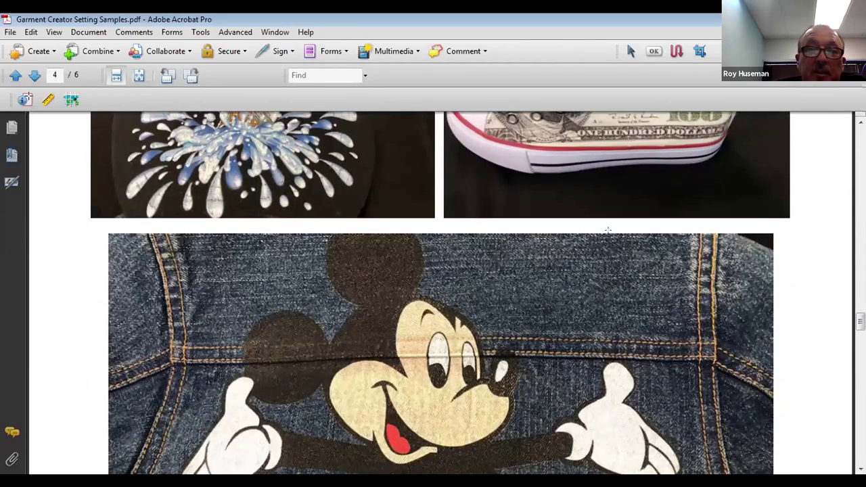
{"action": "scroll", "coordinate": [440, 292], "scroll_direction": "down", "scroll_amount": 3}
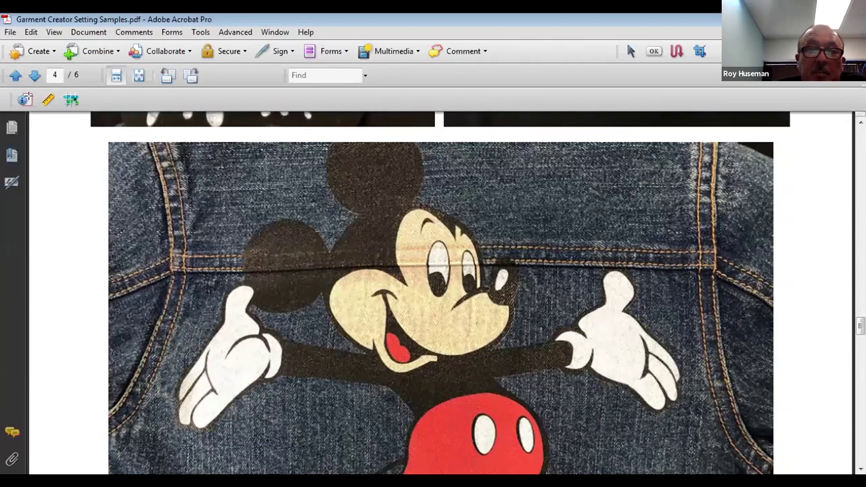
{"action": "scroll", "coordinate": [440, 293], "scroll_direction": "down", "scroll_amount": 3}
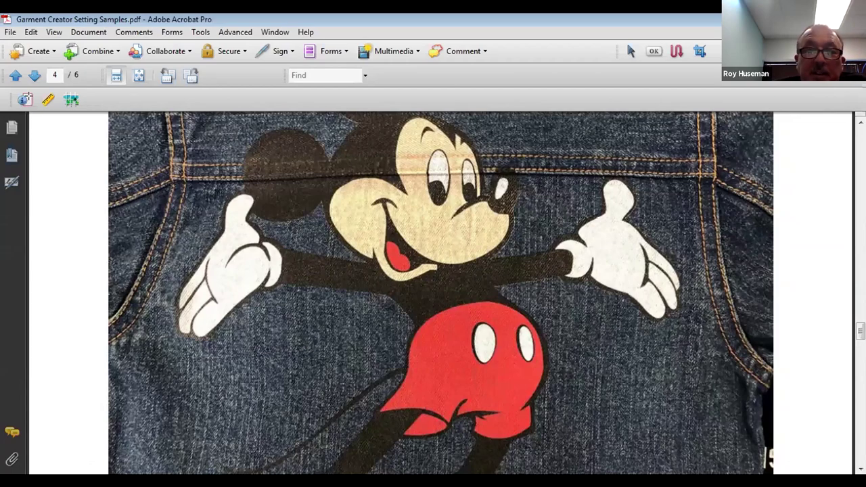
{"action": "scroll", "coordinate": [505, 246], "scroll_direction": "down", "scroll_amount": 2}
{"action": "scroll", "coordinate": [505, 246], "scroll_direction": "down", "scroll_amount": 2}
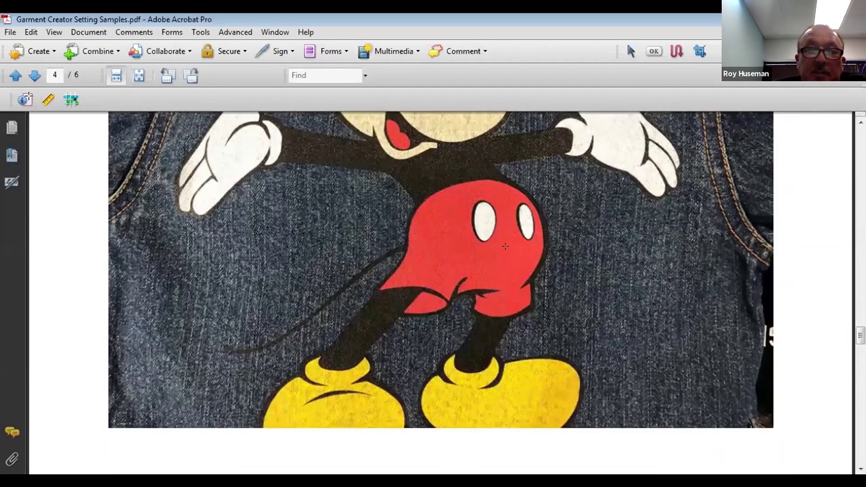
{"action": "scroll", "coordinate": [505, 246], "scroll_direction": "up", "scroll_amount": 5}
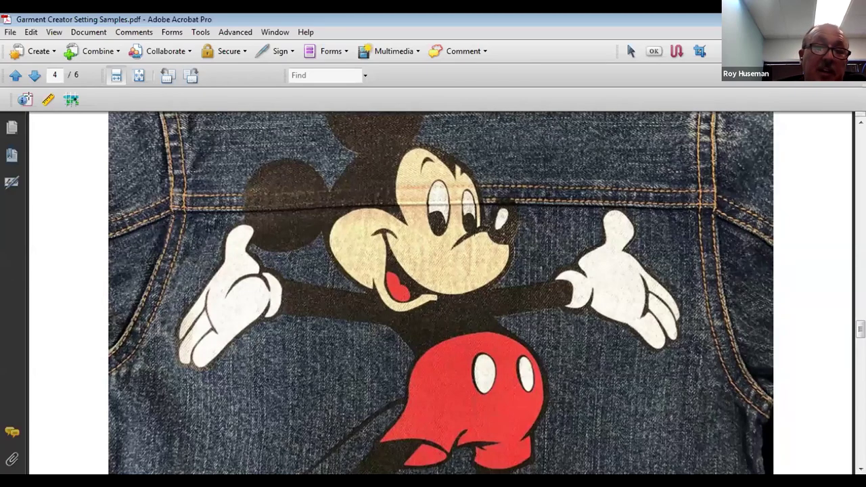
{"action": "scroll", "coordinate": [478, 214], "scroll_direction": "down", "scroll_amount": 2}
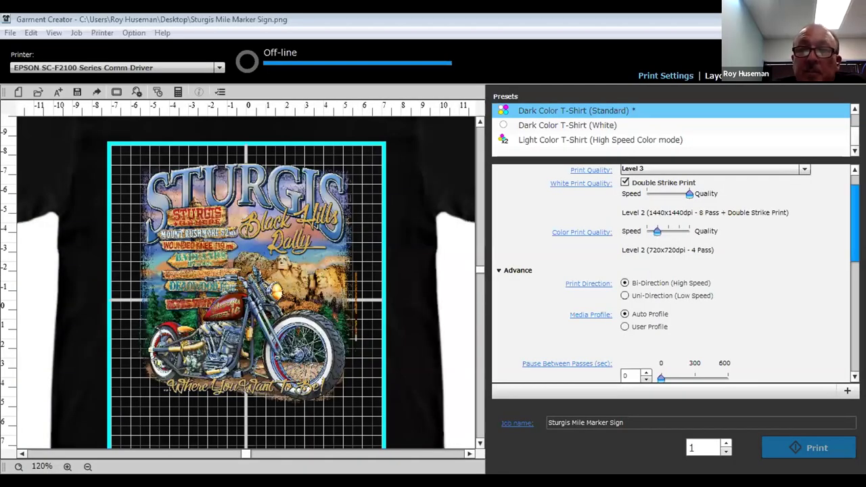
Return to Garment Creator and set the white ink density to 25
{"action": "scroll", "coordinate": [526, 213], "scroll_direction": "down", "scroll_amount": 5}
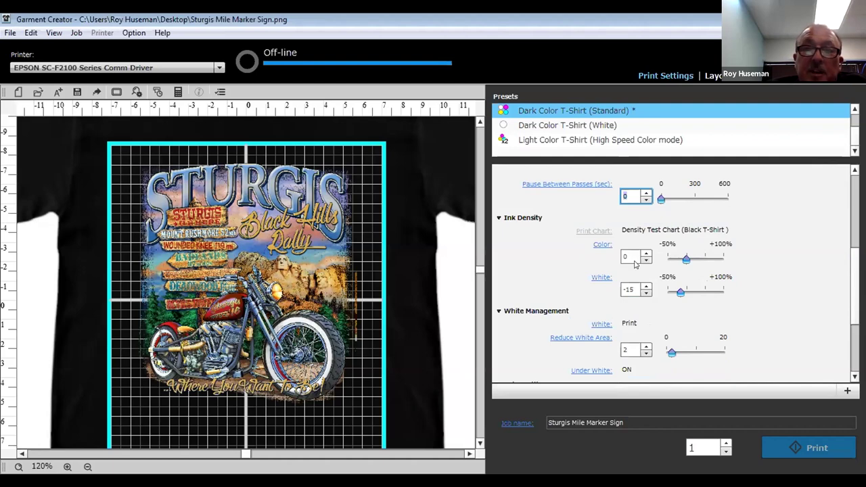
{"action": "double_click", "coordinate": [633, 289]}
{"action": "key", "text": "BackSpace"}
{"action": "type", "text": "0"}
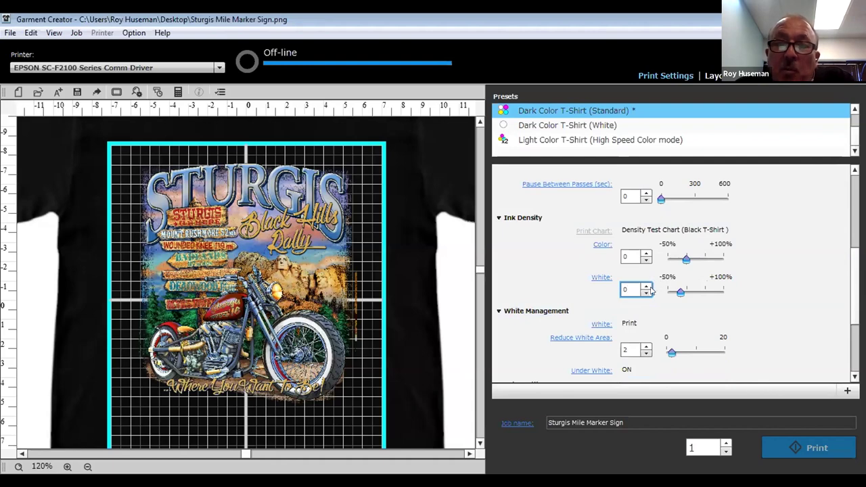
{"action": "key", "text": "BackSpace"}
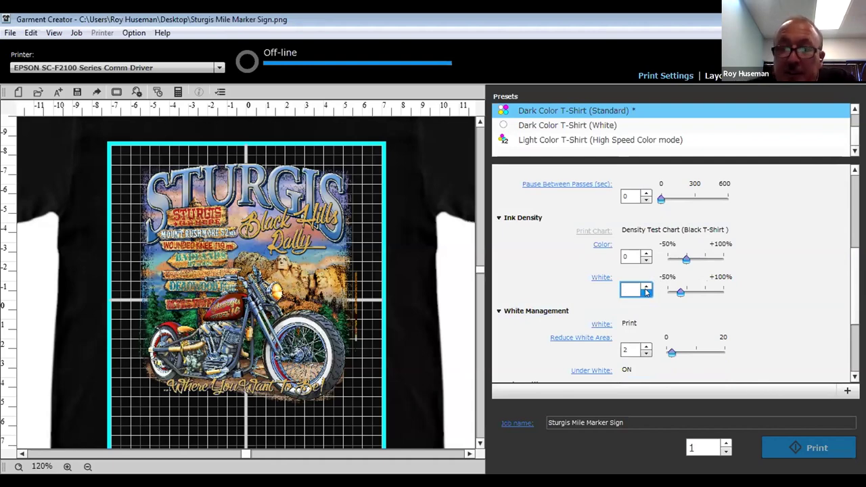
{"action": "type", "text": "25"}
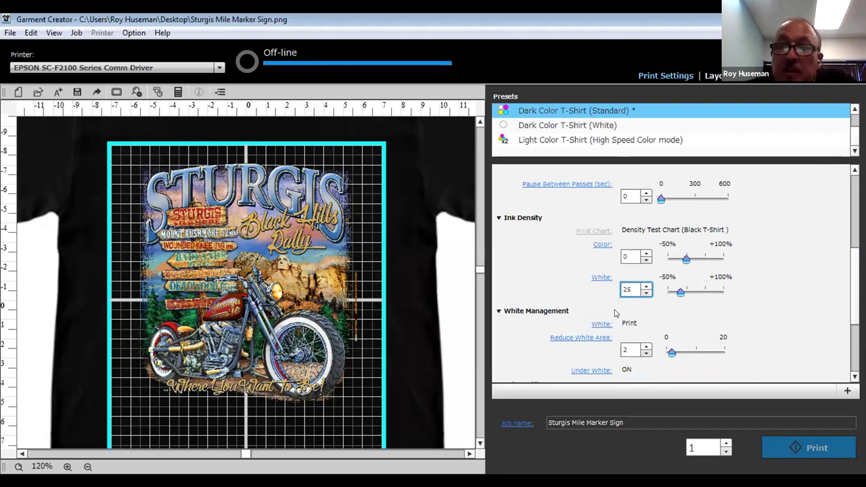
{"action": "left_click", "coordinate": [638, 256]}
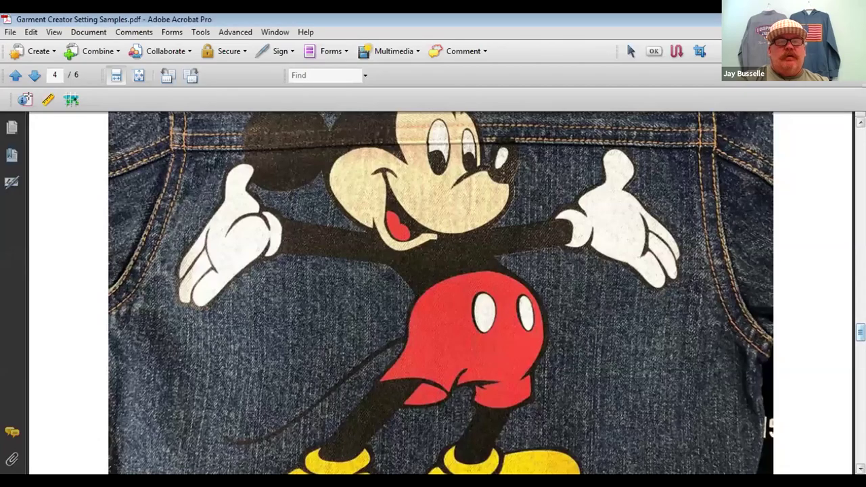
Switch to the setting samples PDF, go to the White Base page and compare the Normal, +25% and +50% samples
{"action": "key", "text": "Page_Down"}
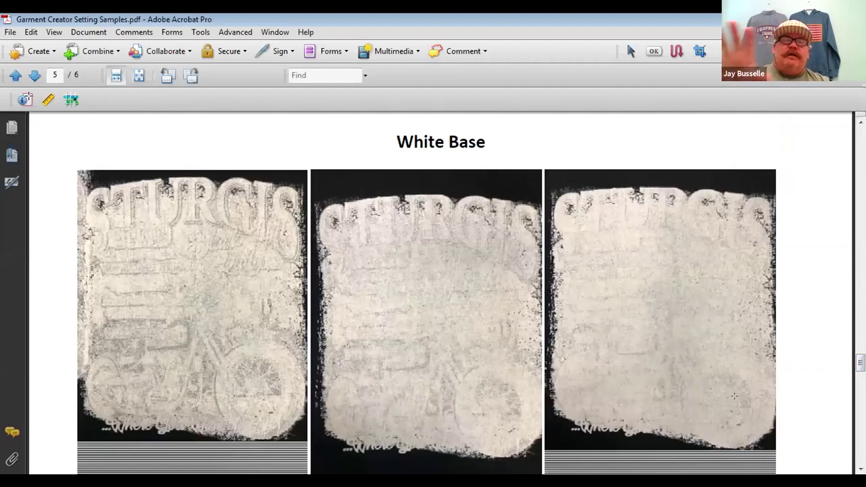
{"action": "scroll", "coordinate": [433, 291], "scroll_direction": "down", "scroll_amount": 4}
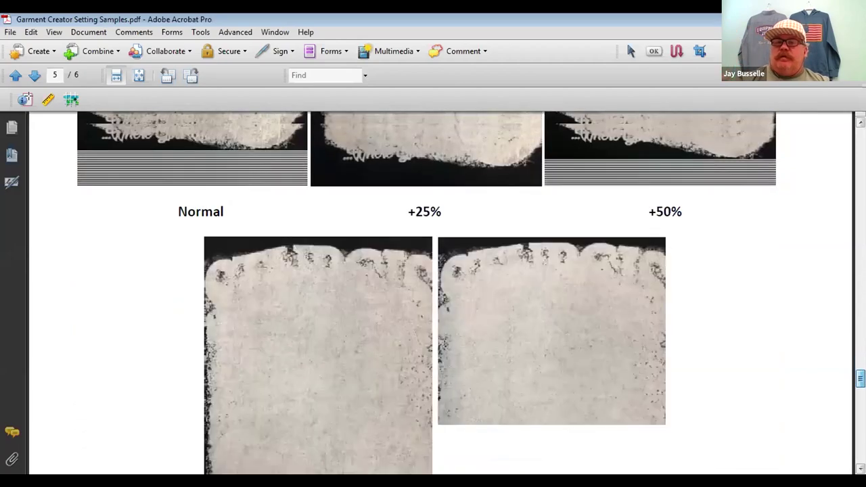
{"action": "scroll", "coordinate": [433, 291], "scroll_direction": "up", "scroll_amount": 2}
{"action": "scroll", "coordinate": [433, 291], "scroll_direction": "up", "scroll_amount": 4}
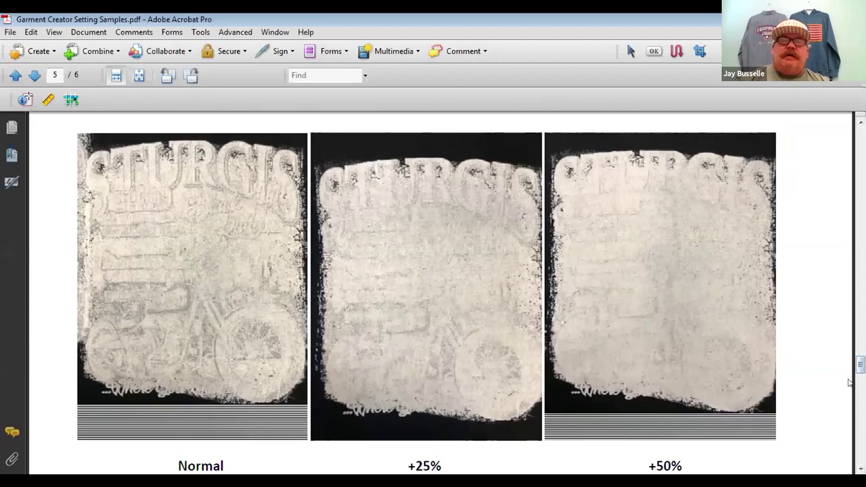
{"action": "scroll", "coordinate": [433, 291], "scroll_direction": "down", "scroll_amount": 6}
{"action": "scroll", "coordinate": [433, 291], "scroll_direction": "up", "scroll_amount": 3}
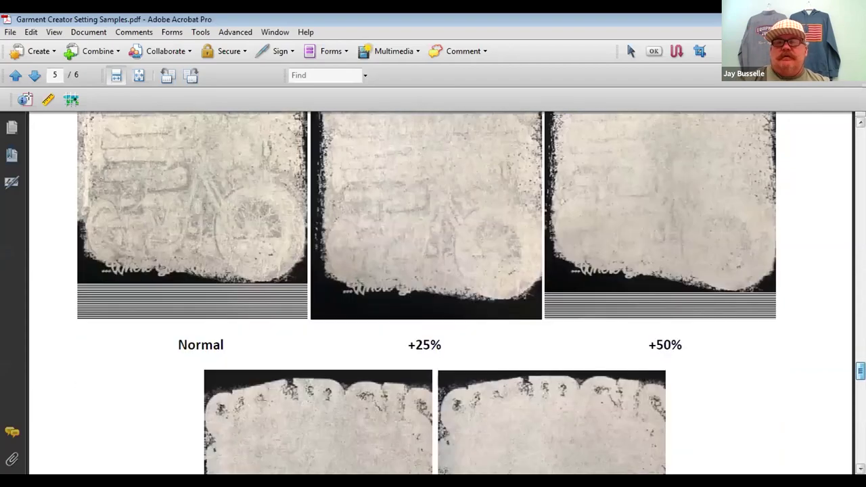
{"action": "scroll", "coordinate": [433, 291], "scroll_direction": "up", "scroll_amount": 3}
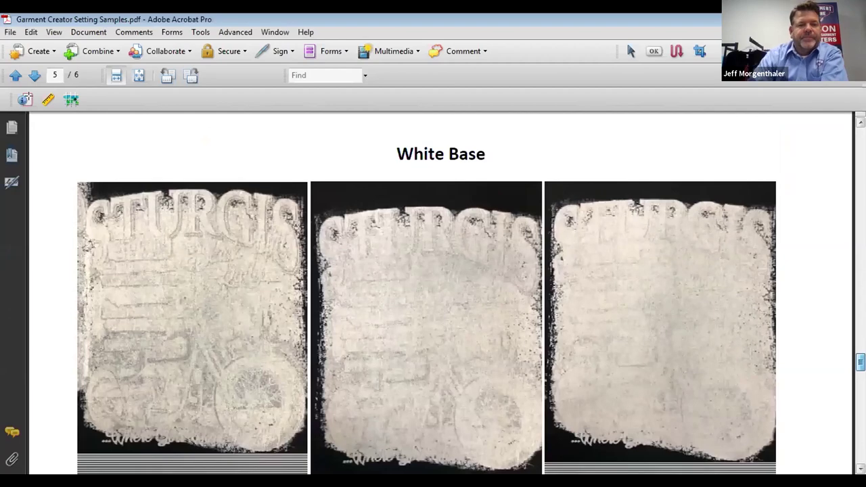
{"action": "scroll", "coordinate": [433, 291], "scroll_direction": "down", "scroll_amount": 2}
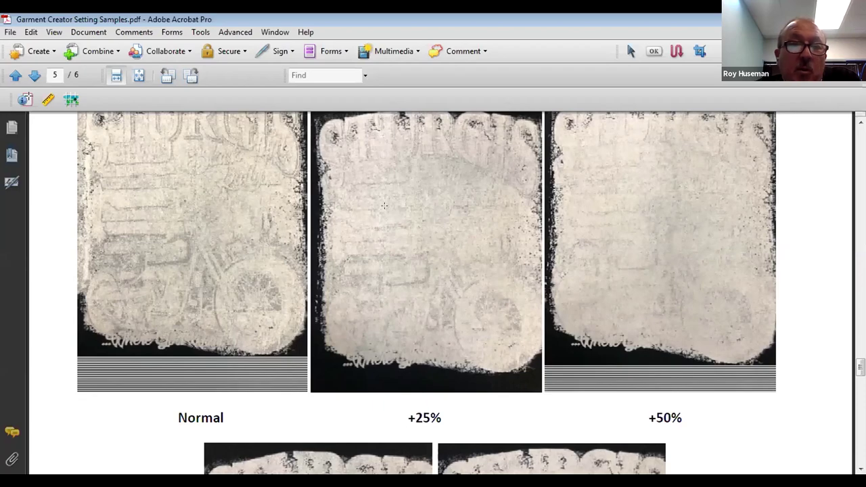
{"action": "scroll", "coordinate": [354, 173], "scroll_direction": "up", "scroll_amount": 5}
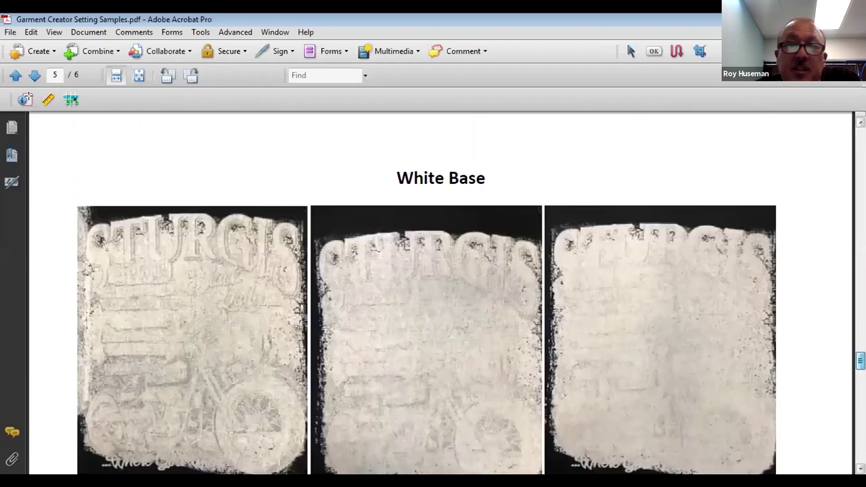
Examine the +75% and +100% white base samples against the Normal, +25% and +50% ones
{"action": "scroll", "coordinate": [440, 311], "scroll_direction": "down", "scroll_amount": 1}
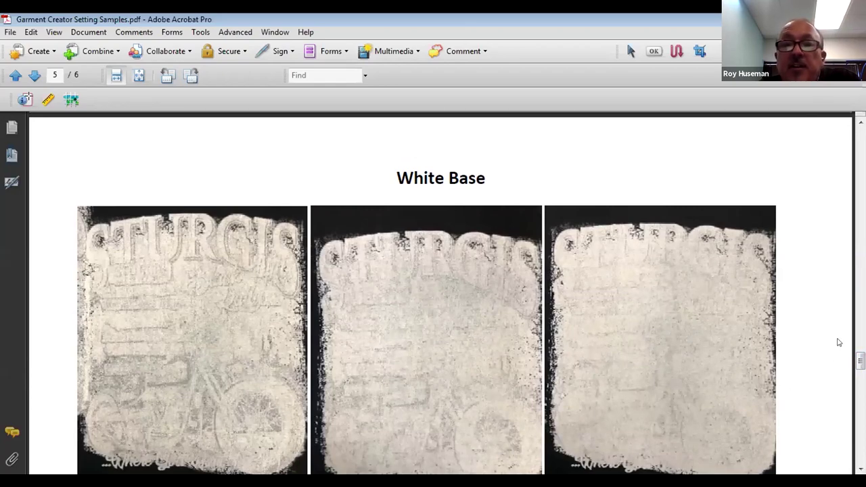
{"action": "scroll", "coordinate": [861, 363], "scroll_direction": "down", "scroll_amount": 5}
{"action": "scroll", "coordinate": [814, 295], "scroll_direction": "up", "scroll_amount": 1}
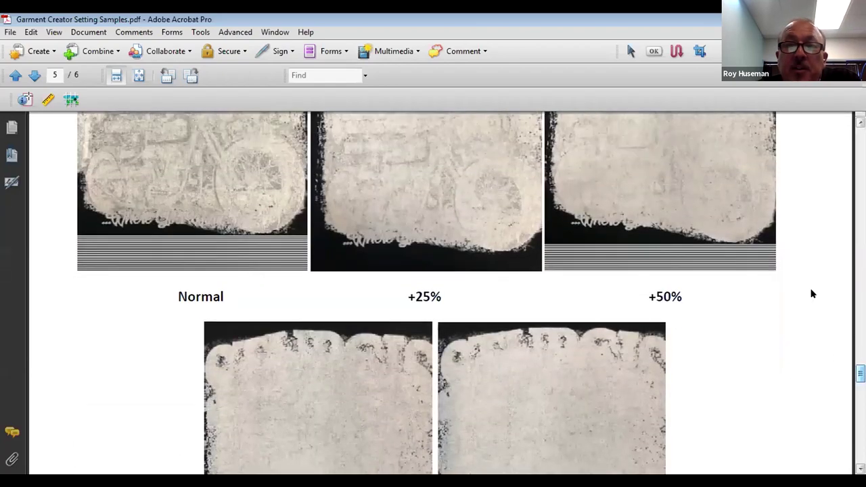
{"action": "scroll", "coordinate": [837, 406], "scroll_direction": "down", "scroll_amount": 2}
{"action": "scroll", "coordinate": [602, 271], "scroll_direction": "down", "scroll_amount": 4}
{"action": "scroll", "coordinate": [603, 270], "scroll_direction": "up", "scroll_amount": 2}
{"action": "scroll", "coordinate": [603, 271], "scroll_direction": "down", "scroll_amount": 1}
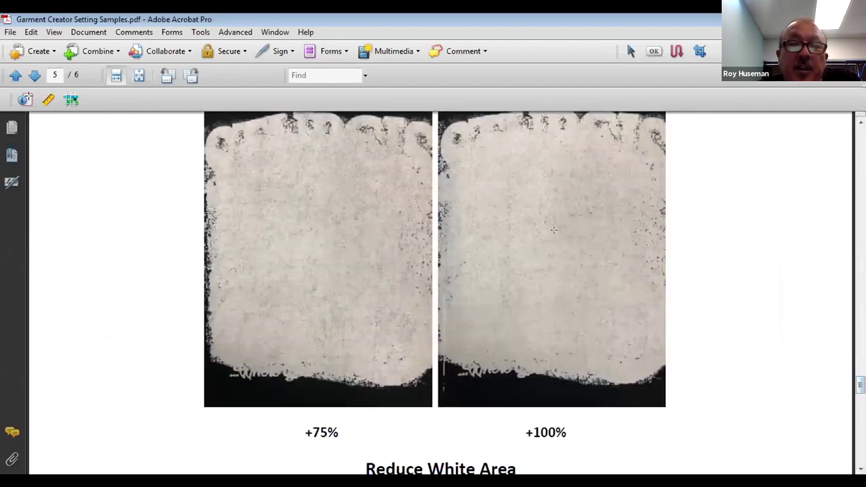
{"action": "scroll", "coordinate": [638, 295], "scroll_direction": "up", "scroll_amount": 3}
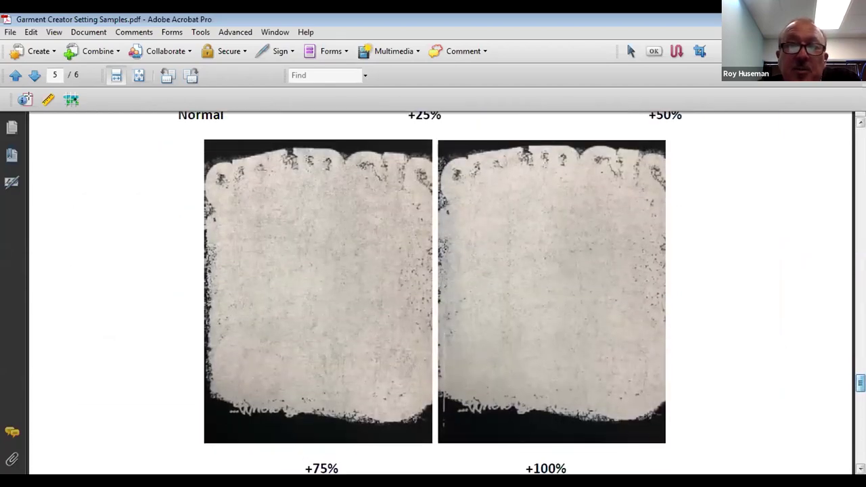
{"action": "scroll", "coordinate": [433, 291], "scroll_direction": "up", "scroll_amount": 2}
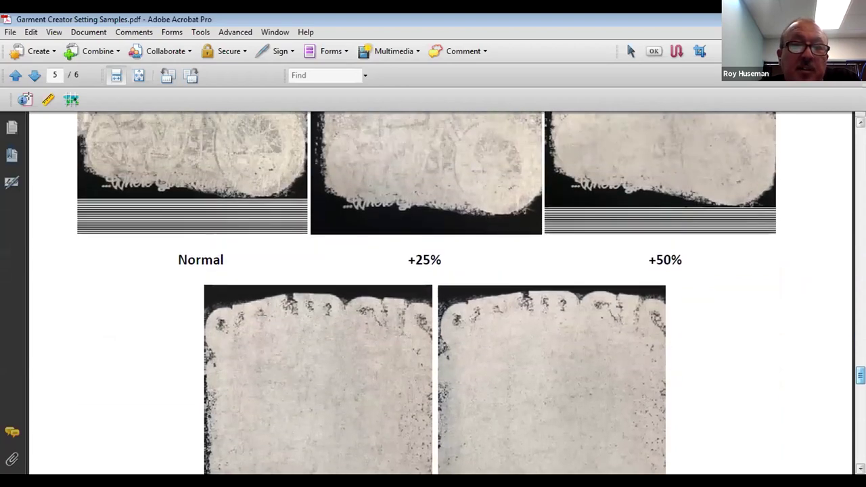
{"action": "scroll", "coordinate": [433, 291], "scroll_direction": "down", "scroll_amount": 2}
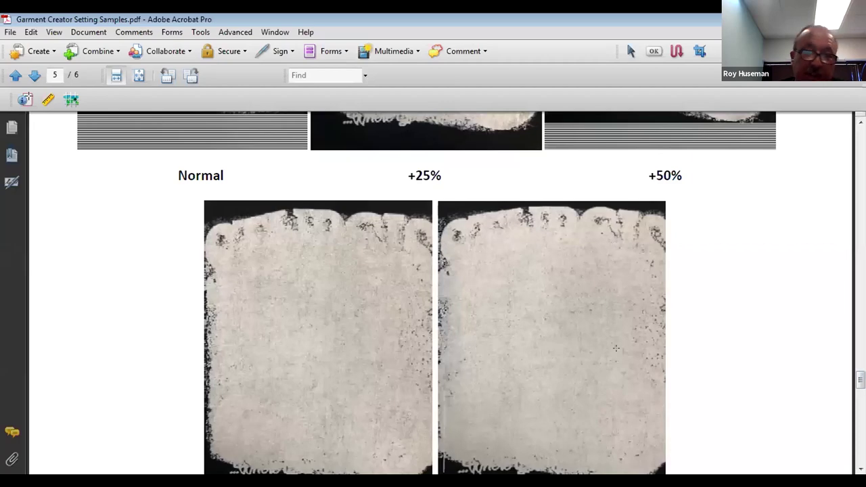
{"action": "mouse_move", "coordinate": [861, 380]}
{"action": "left_mouse_down"}
{"action": "mouse_move", "coordinate": [860, 392]}
{"action": "mouse_move", "coordinate": [860, 377]}
{"action": "left_mouse_up"}
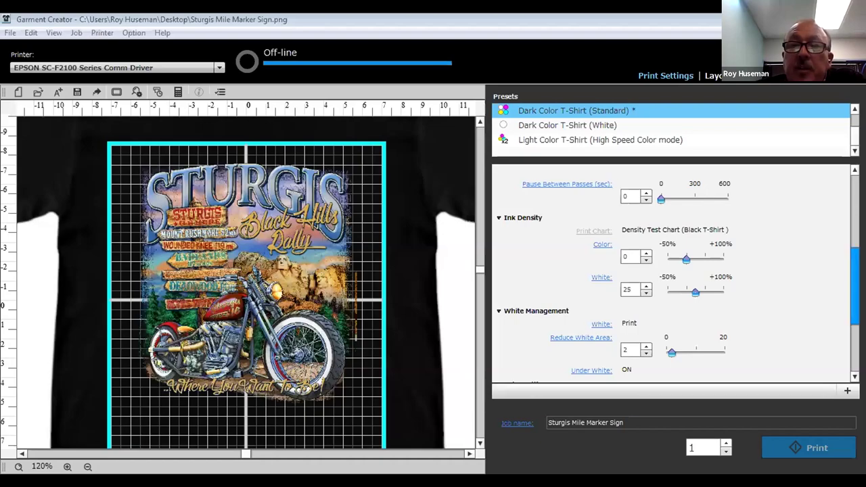
Return to Garment Creator and set the white ink density to 0
{"action": "scroll", "coordinate": [634, 255], "scroll_direction": "down", "scroll_amount": 1}
{"action": "left_click", "coordinate": [634, 226]}
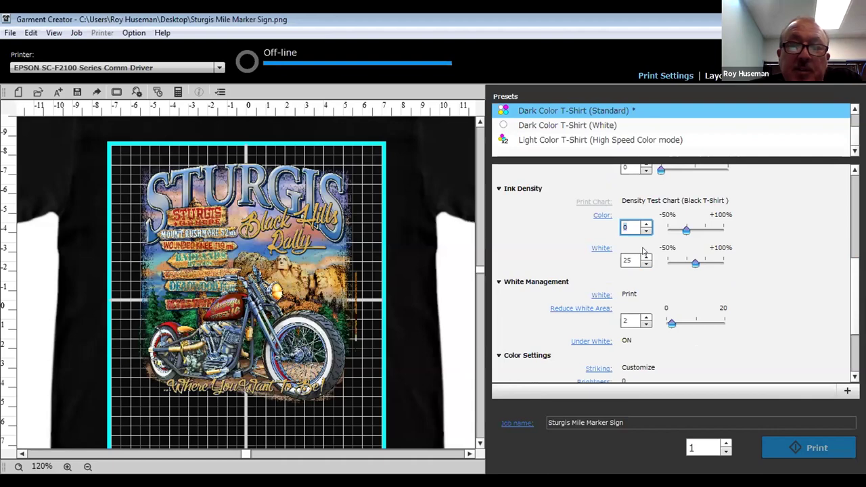
{"action": "double_click", "coordinate": [625, 226]}
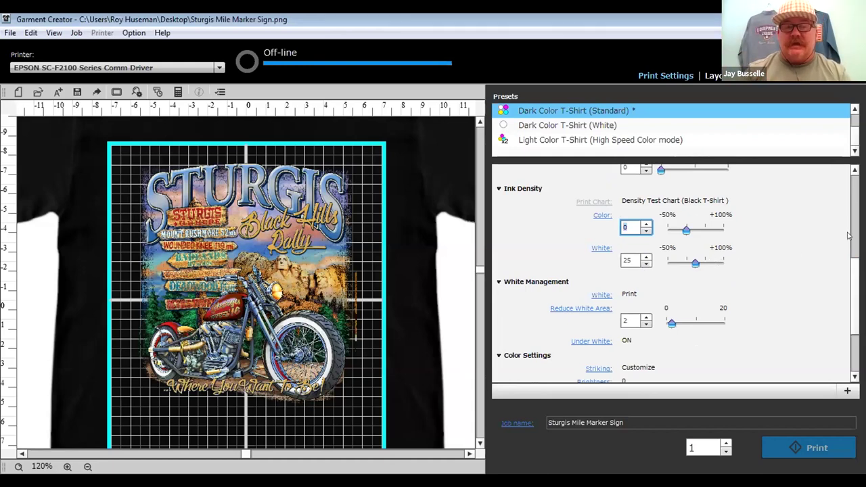
{"action": "scroll", "coordinate": [676, 284], "scroll_direction": "down", "scroll_amount": 4}
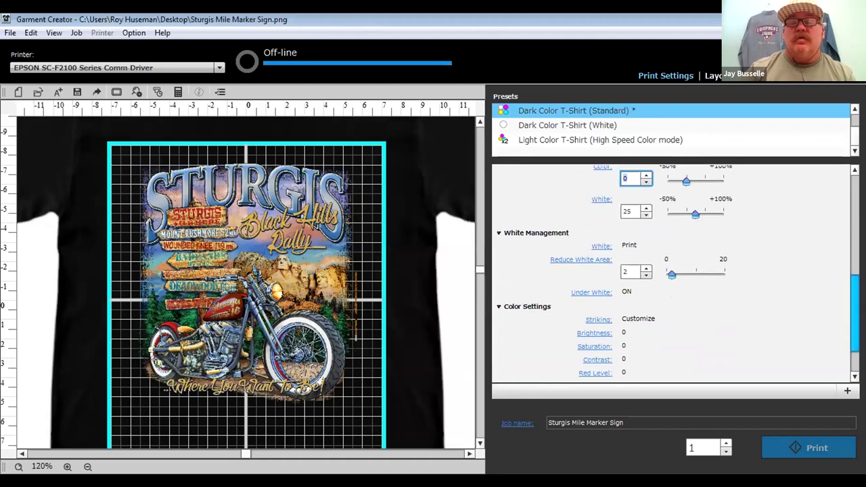
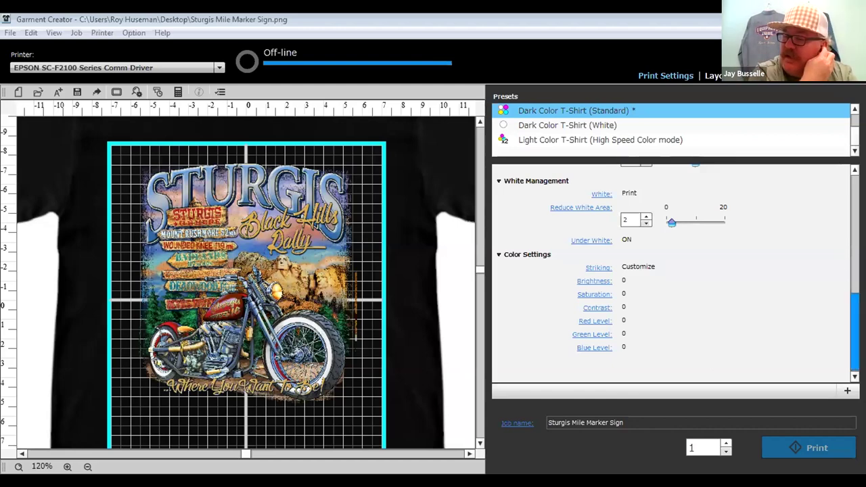
{"action": "scroll", "coordinate": [855, 328], "scroll_direction": "up", "scroll_amount": 3}
{"action": "left_click", "coordinate": [633, 231]}
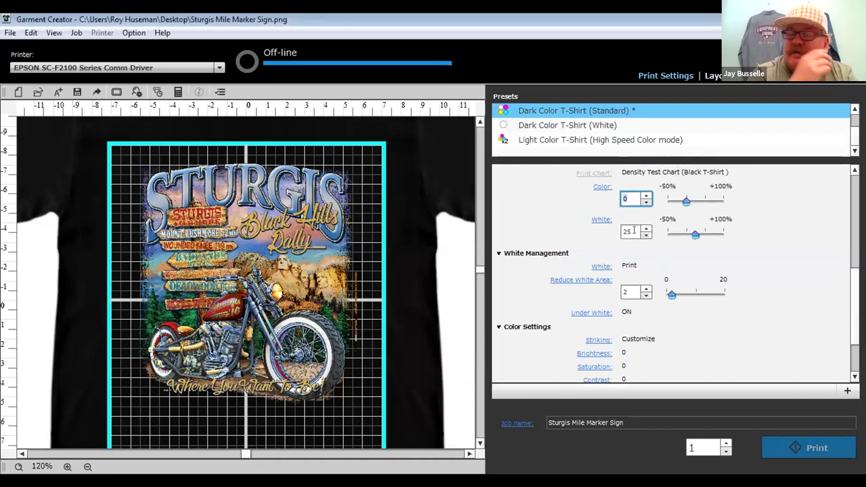
{"action": "type", "text": "0"}
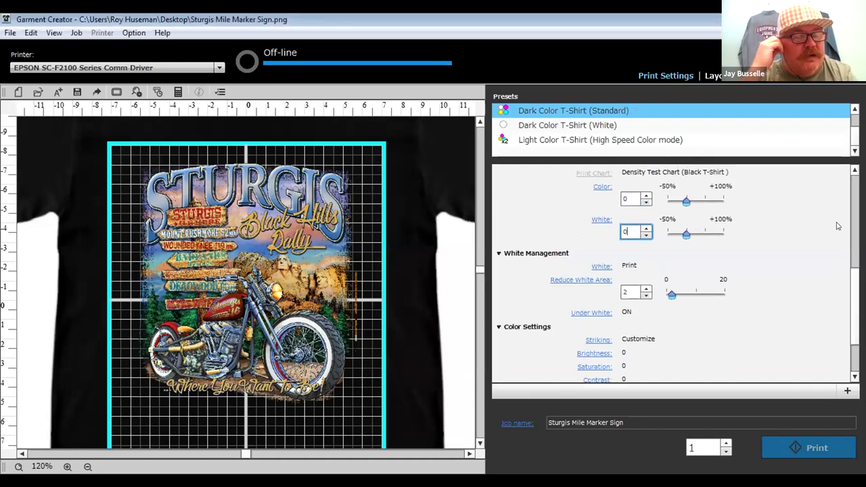
Review the Dark Color T-Shirt (Standard) settings from Basic through Ink Density and White Management down to Color Settings
{"action": "scroll", "coordinate": [845, 277], "scroll_direction": "up", "scroll_amount": 1}
{"action": "scroll", "coordinate": [844, 277], "scroll_direction": "up", "scroll_amount": 5}
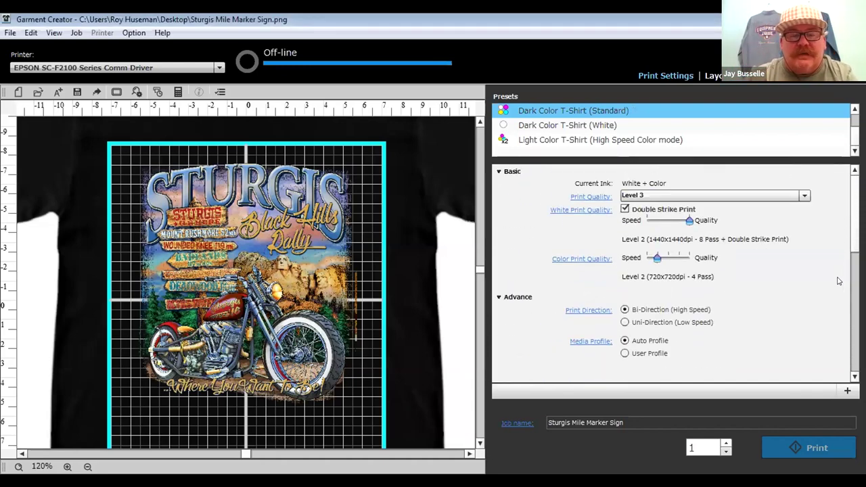
{"action": "scroll", "coordinate": [846, 298], "scroll_direction": "down", "scroll_amount": 5}
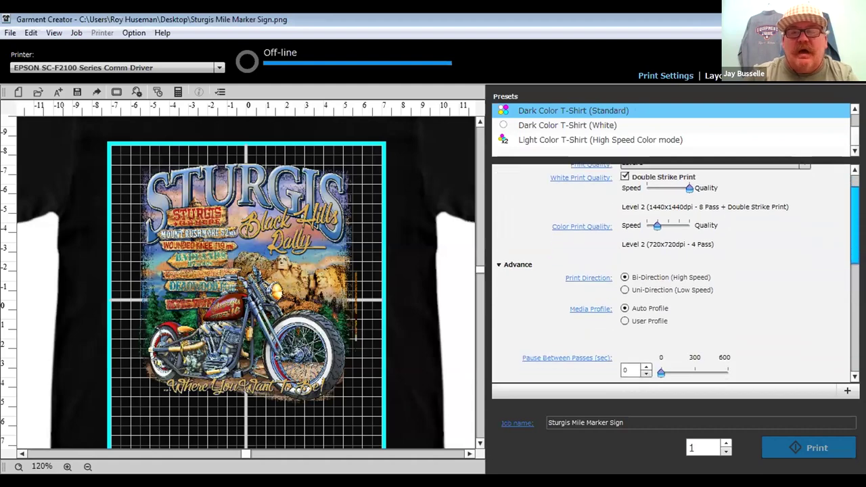
{"action": "scroll", "coordinate": [851, 315], "scroll_direction": "down", "scroll_amount": 1}
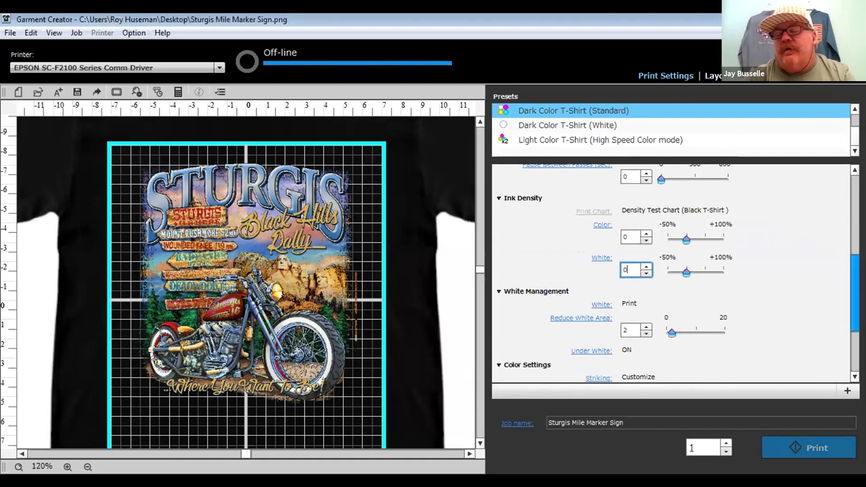
{"action": "scroll", "coordinate": [848, 333], "scroll_direction": "down", "scroll_amount": 1}
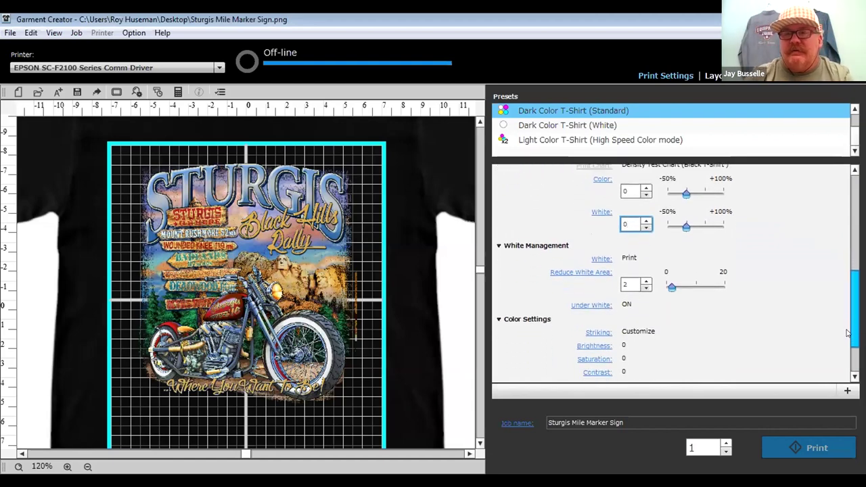
{"action": "scroll", "coordinate": [848, 333], "scroll_direction": "down", "scroll_amount": 2}
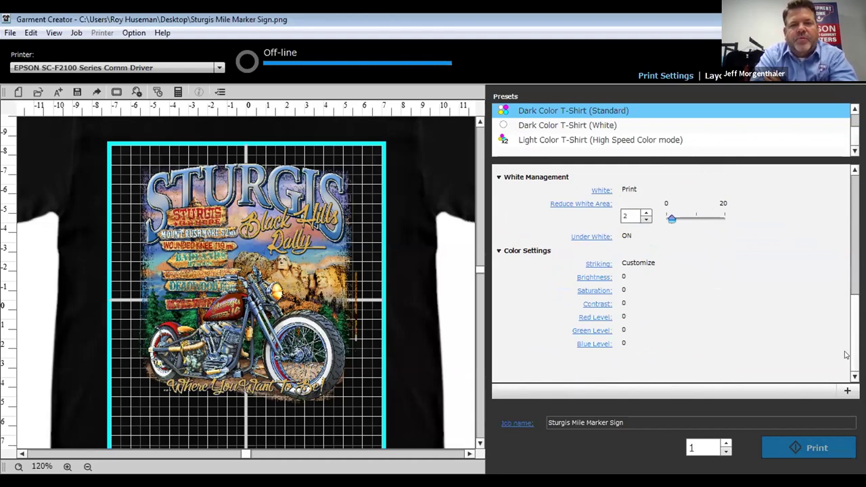
Try Striking Level 1 on the artwork's colors and set Striking to Level 3
{"action": "left_click", "coordinate": [633, 269]}
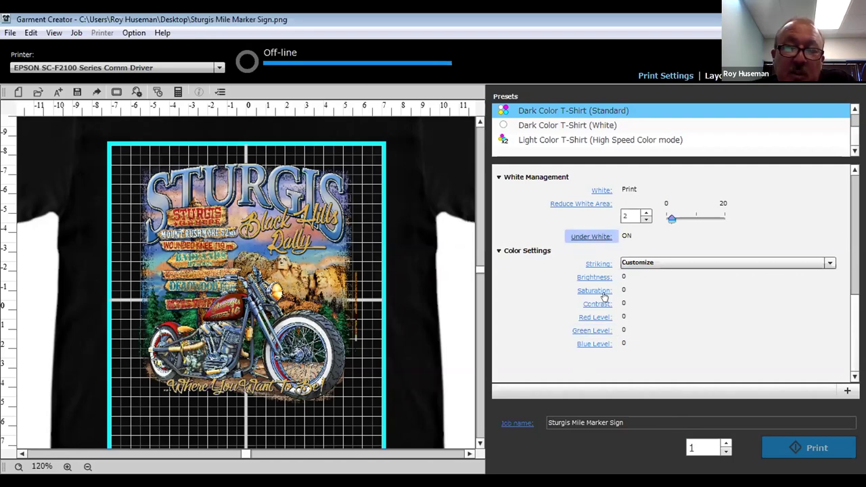
{"action": "left_click", "coordinate": [696, 264]}
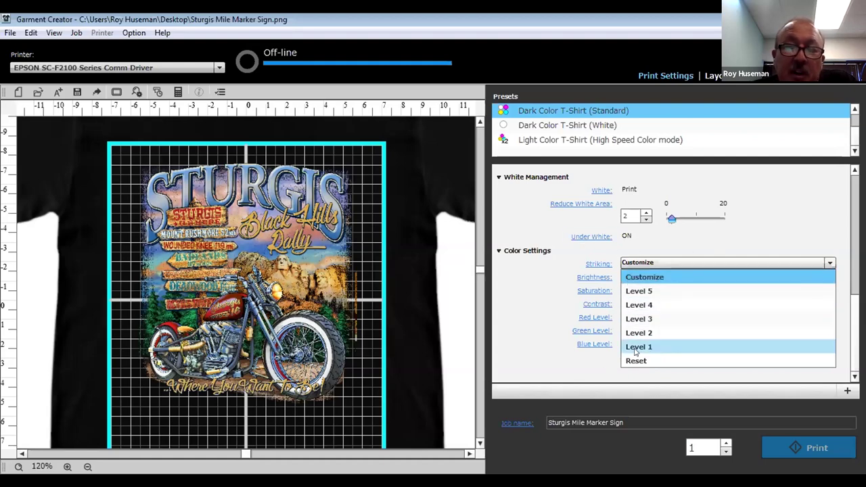
{"action": "left_click", "coordinate": [677, 347]}
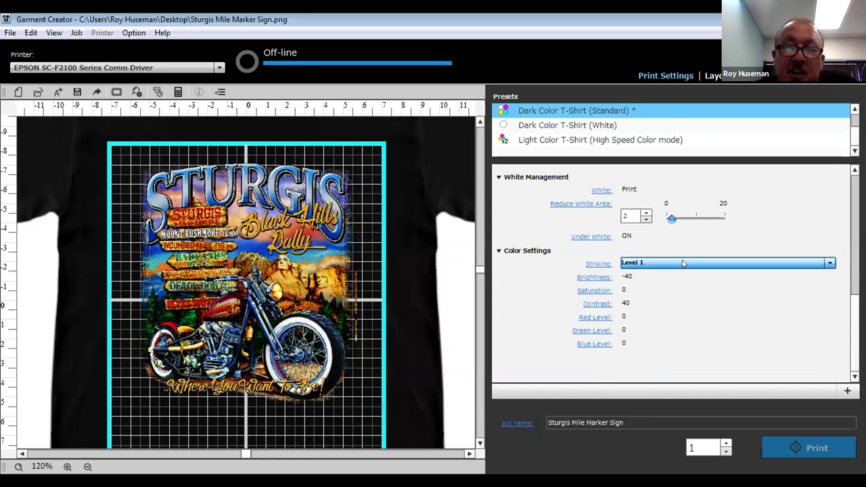
{"action": "left_click", "coordinate": [684, 264]}
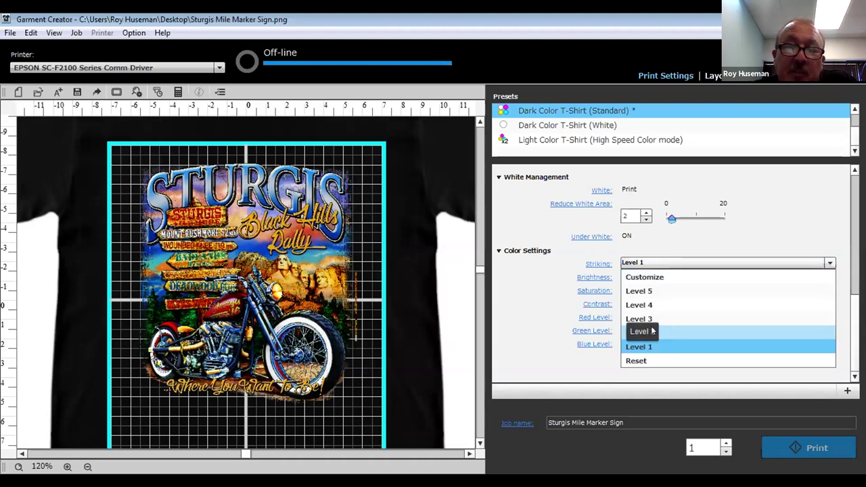
{"action": "left_click", "coordinate": [685, 318]}
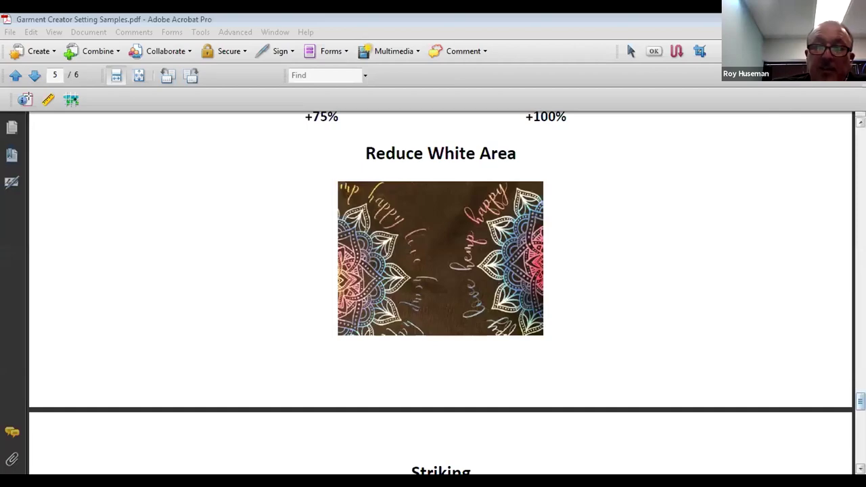
Switch to the setting samples PDF and compare the surfer and forest Striking samples on page 6 with those printed without striking
{"action": "scroll", "coordinate": [441, 292], "scroll_direction": "down", "scroll_amount": 10}
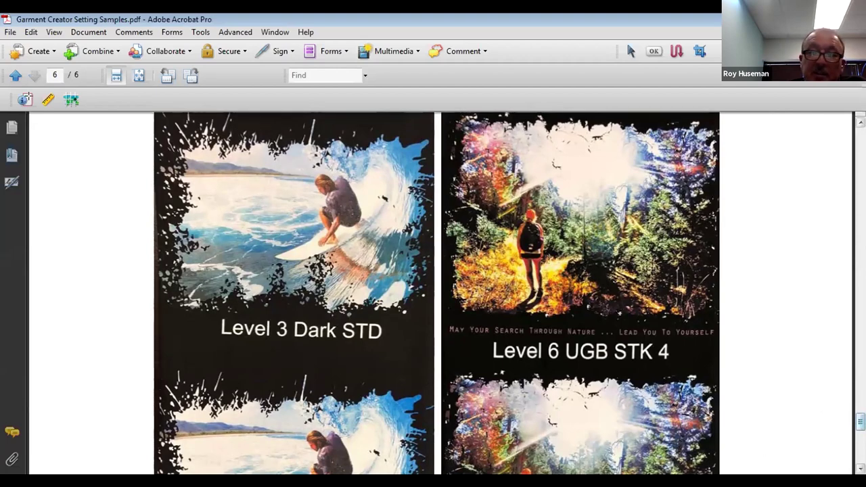
{"action": "scroll", "coordinate": [784, 438], "scroll_direction": "down", "scroll_amount": 4}
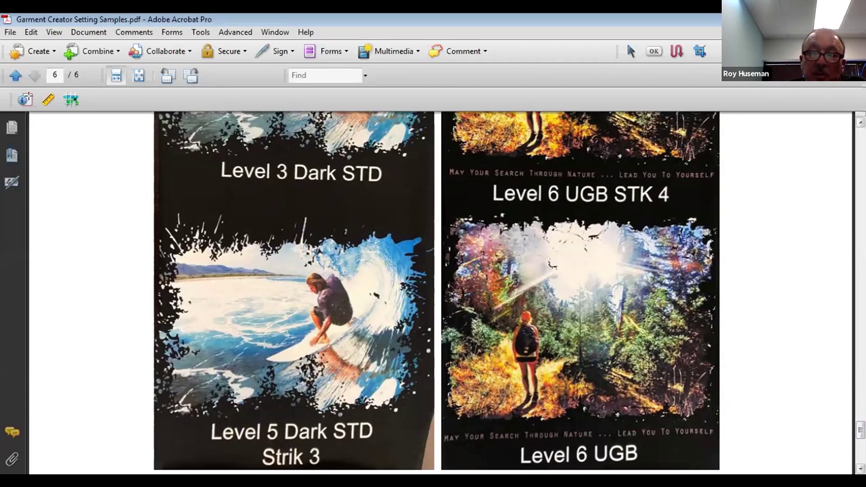
{"action": "scroll", "coordinate": [402, 332], "scroll_direction": "up", "scroll_amount": 2}
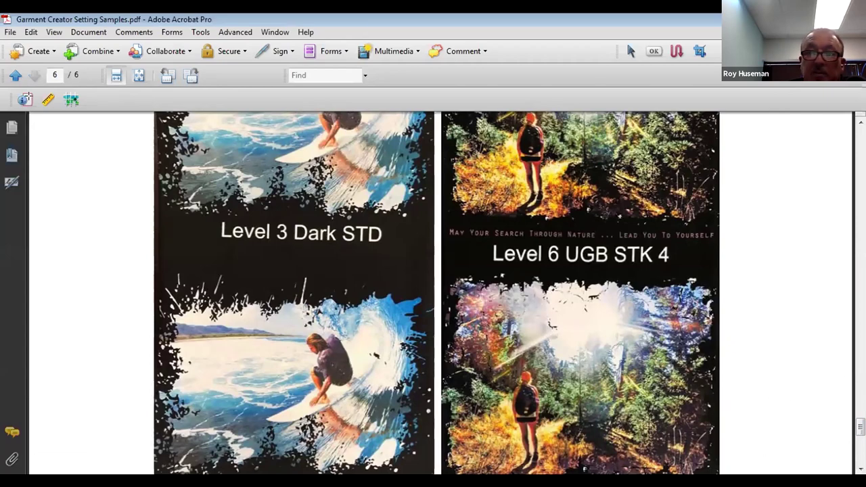
{"action": "scroll", "coordinate": [436, 293], "scroll_direction": "up", "scroll_amount": 4}
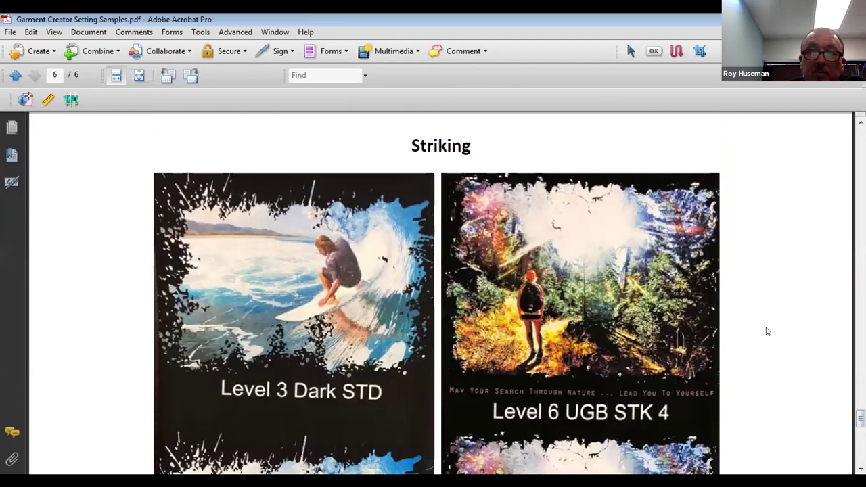
{"action": "scroll", "coordinate": [436, 293], "scroll_direction": "down", "scroll_amount": 3}
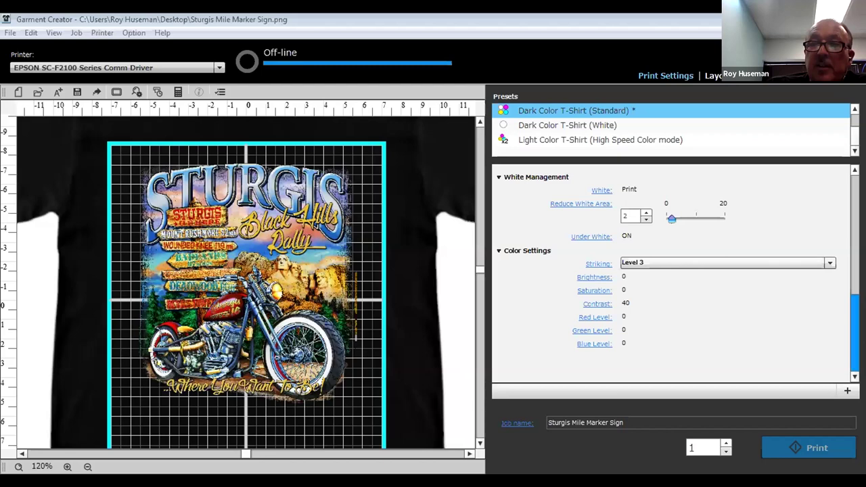
Return to Garment Creator and apply the Light Color T-Shirt (Standard) preset
{"action": "left_click", "coordinate": [573, 110]}
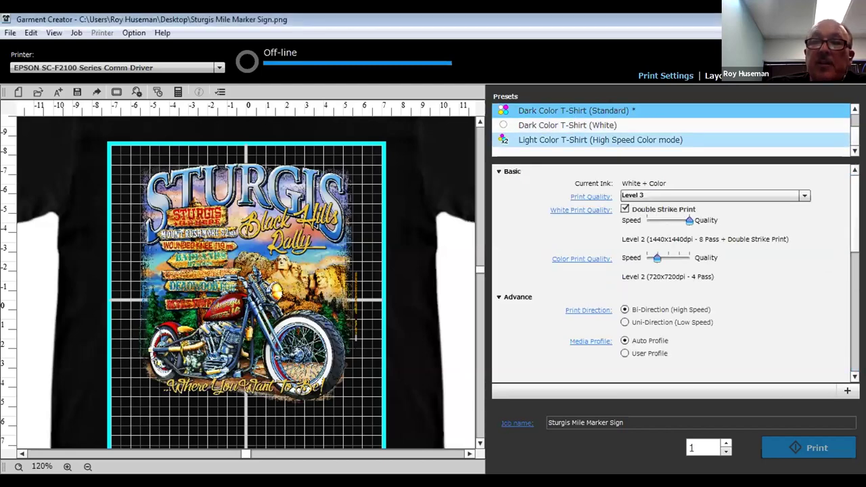
{"action": "scroll", "coordinate": [625, 132], "scroll_direction": "up", "scroll_amount": 2}
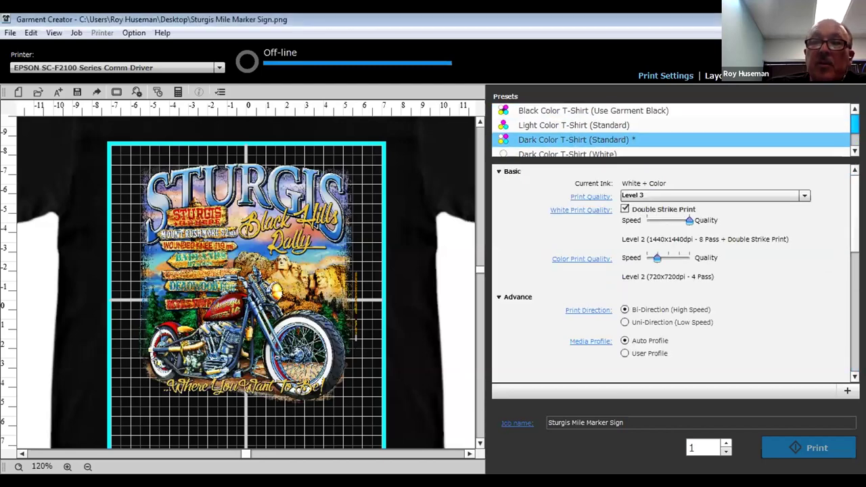
{"action": "left_click", "coordinate": [624, 128]}
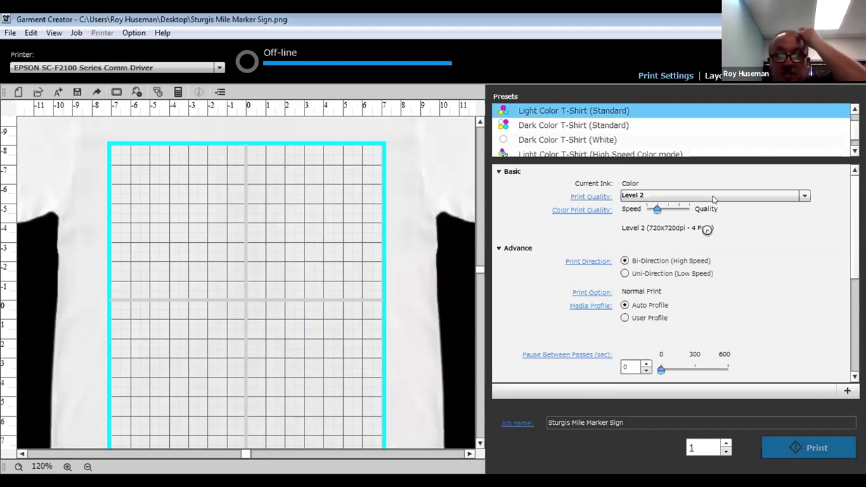
Try print quality Level 3 and Level 4 (Quality), and return the quality to Level 2
{"action": "left_click", "coordinate": [714, 196]}
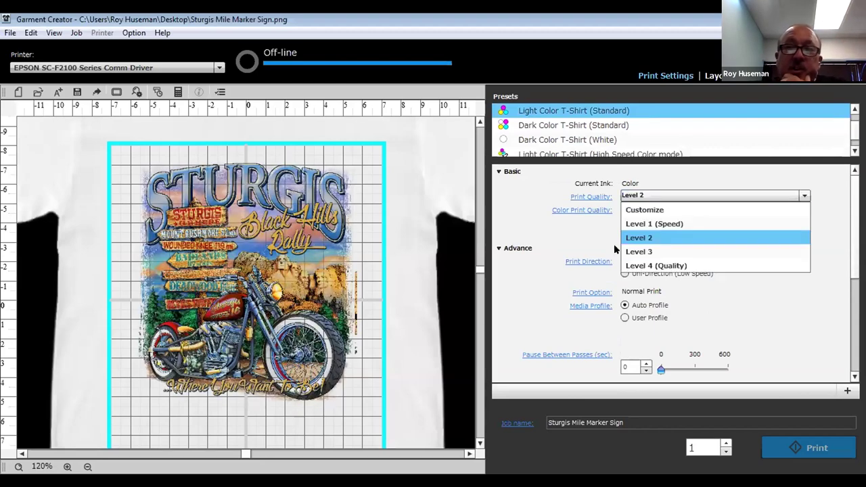
{"action": "left_click", "coordinate": [673, 255]}
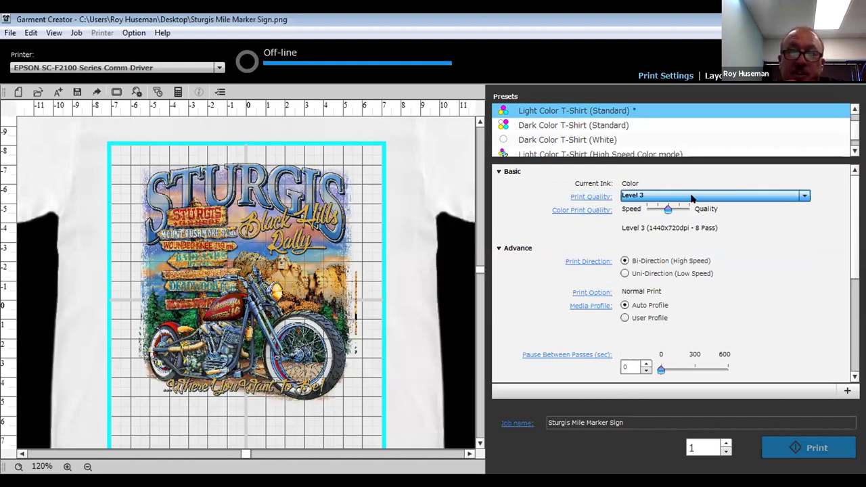
{"action": "left_click", "coordinate": [684, 201]}
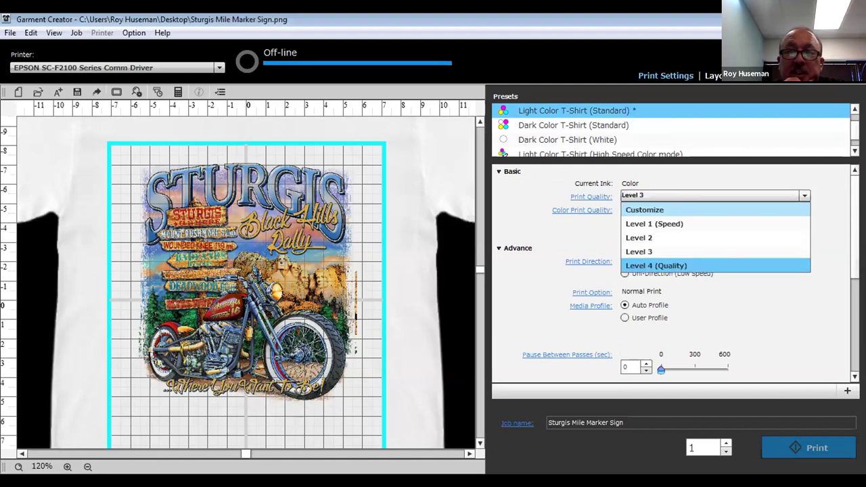
{"action": "left_click", "coordinate": [712, 264]}
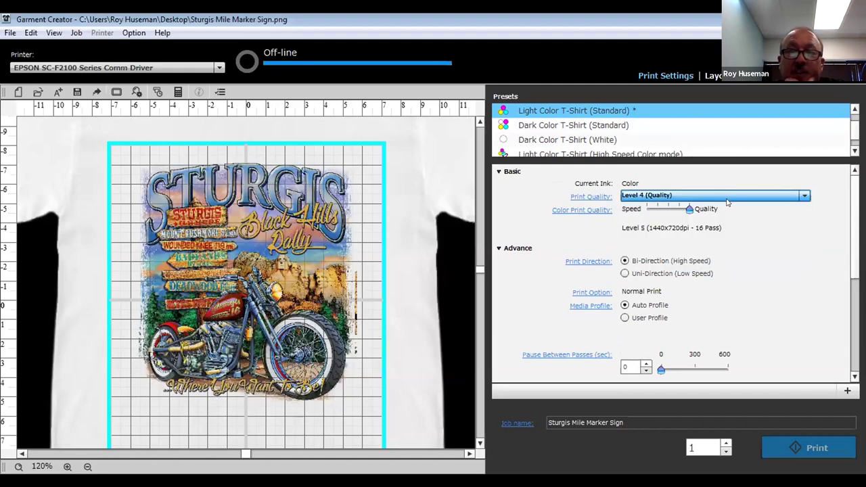
{"action": "left_click", "coordinate": [729, 196]}
{"action": "left_click", "coordinate": [664, 238]}
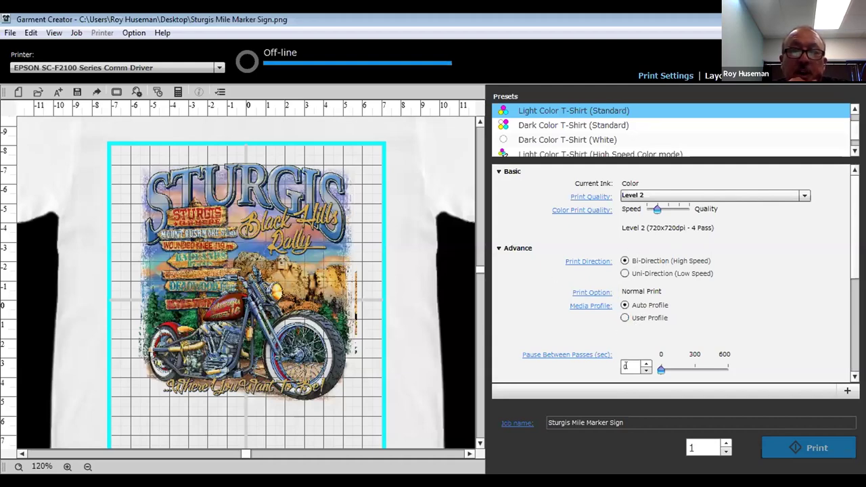
Show the Print Option choices and review the Advance and Ink Density settings of the light shirt preset
{"action": "left_click", "coordinate": [593, 292]}
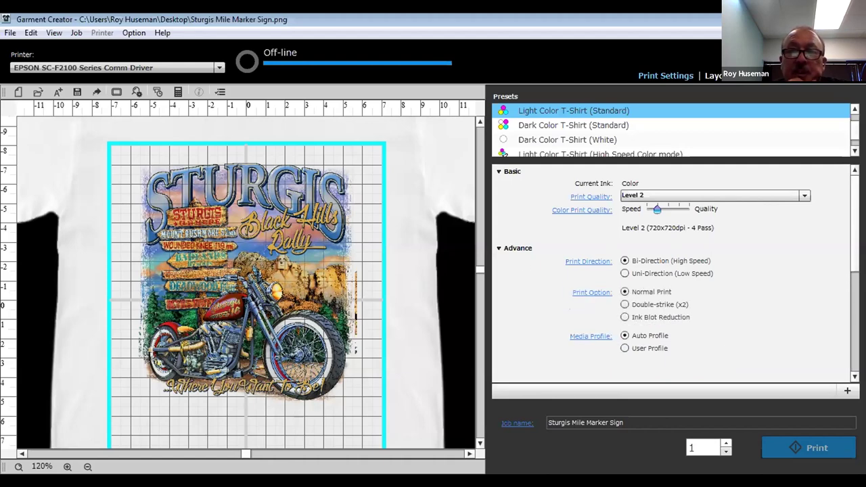
{"action": "scroll", "coordinate": [670, 284], "scroll_direction": "down", "scroll_amount": 3}
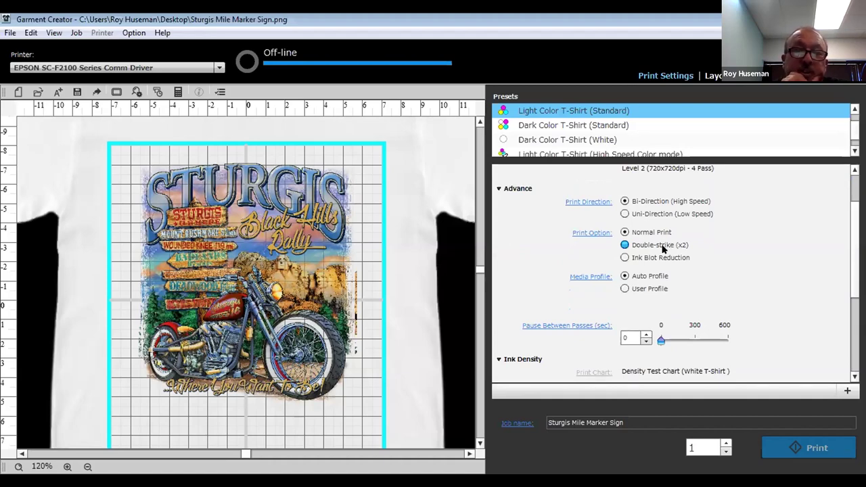
{"action": "scroll", "coordinate": [692, 260], "scroll_direction": "up", "scroll_amount": 3}
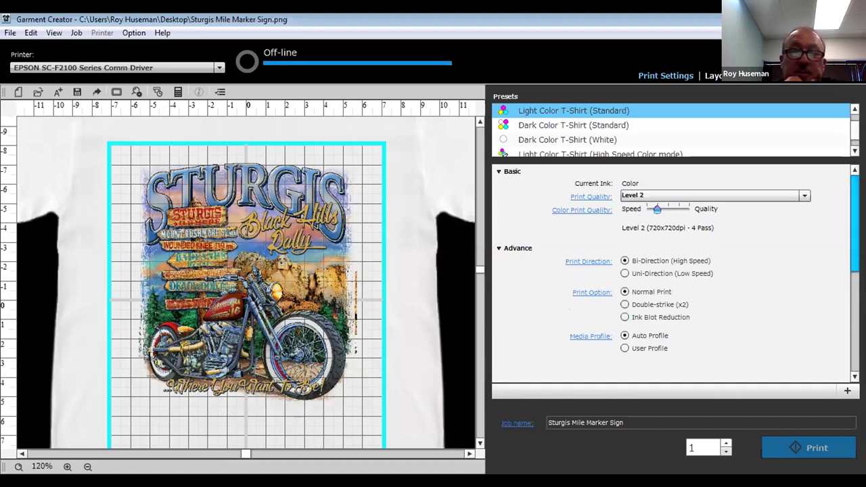
{"action": "scroll", "coordinate": [678, 273], "scroll_direction": "down", "scroll_amount": 1}
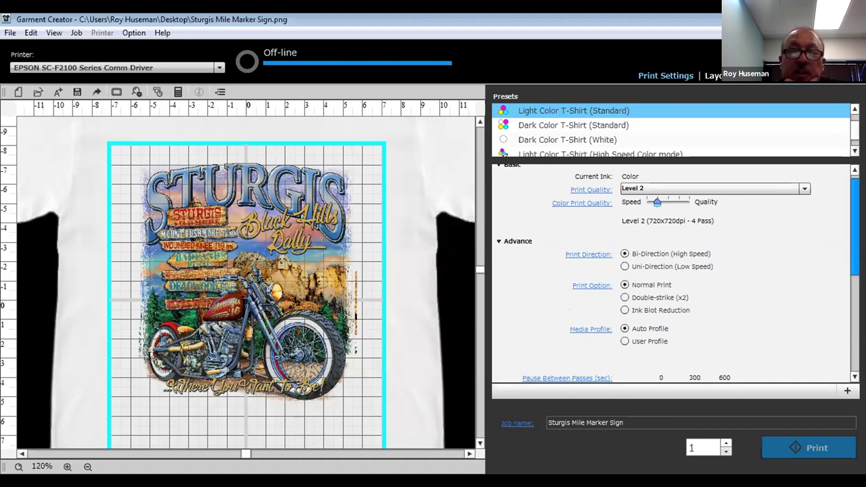
{"action": "scroll", "coordinate": [682, 270], "scroll_direction": "down", "scroll_amount": 2}
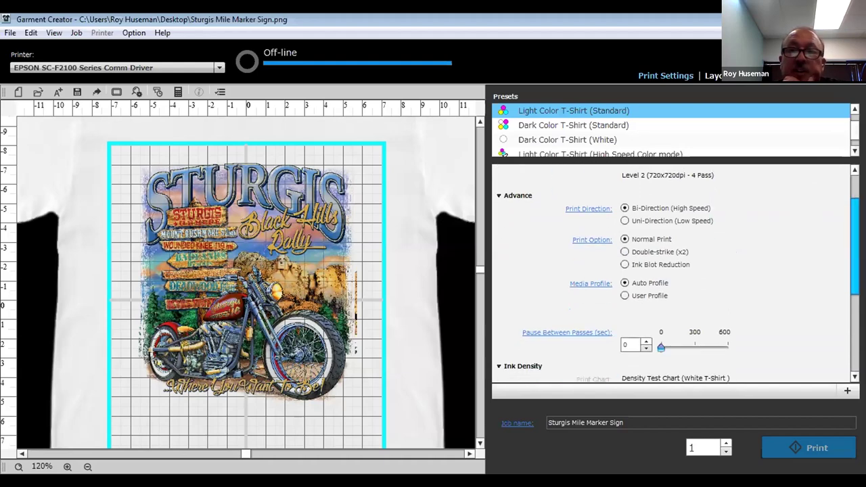
{"action": "scroll", "coordinate": [684, 214], "scroll_direction": "down", "scroll_amount": 2}
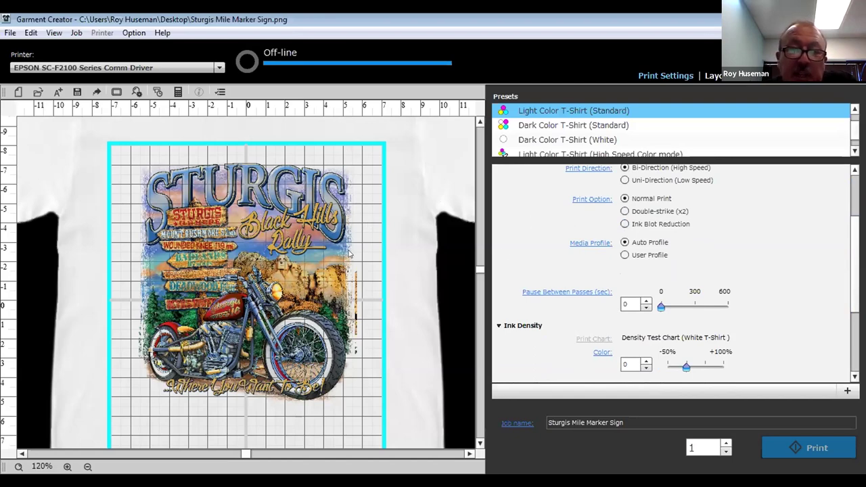
Review the light shirt preset's Ink Blot Reduction option, Media Profile, Pause Between Passes, Ink Density and Color Settings
{"action": "left_click", "coordinate": [656, 224]}
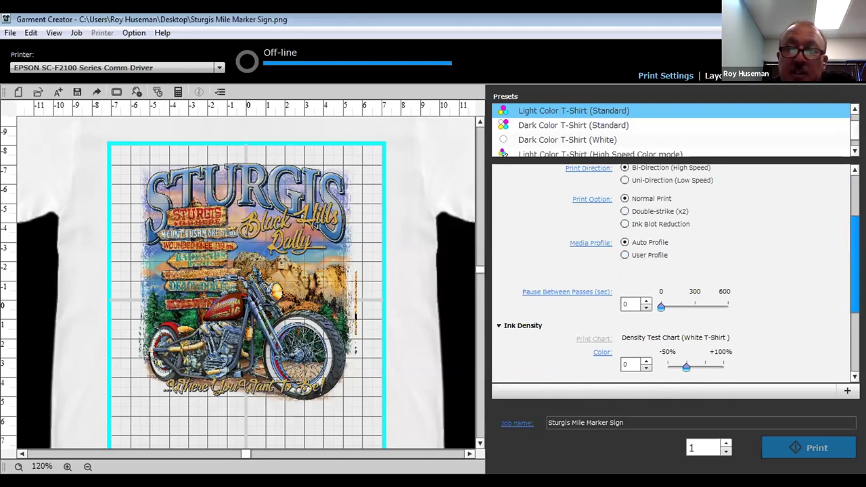
{"action": "scroll", "coordinate": [855, 270], "scroll_direction": "down", "scroll_amount": 2}
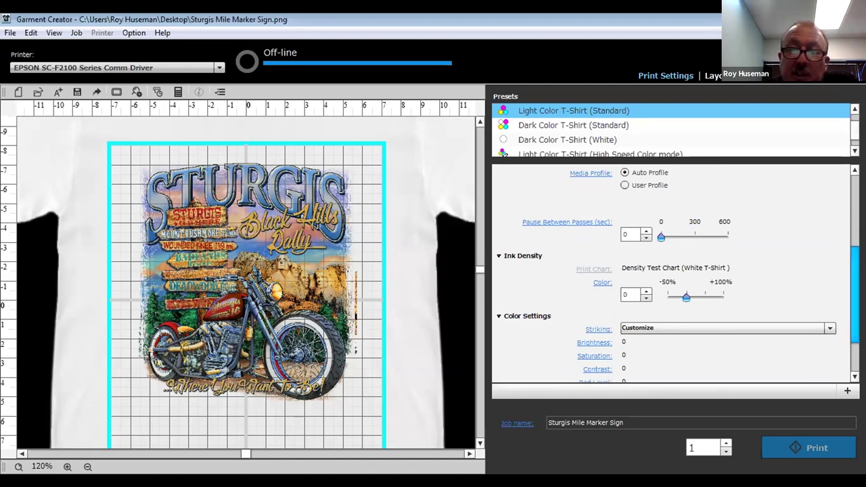
{"action": "scroll", "coordinate": [674, 189], "scroll_direction": "up", "scroll_amount": 1}
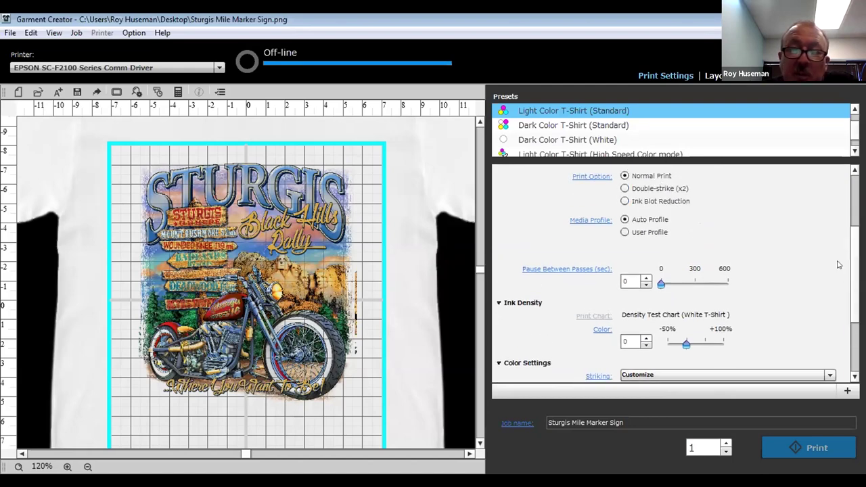
{"action": "scroll", "coordinate": [855, 271], "scroll_direction": "down", "scroll_amount": 2}
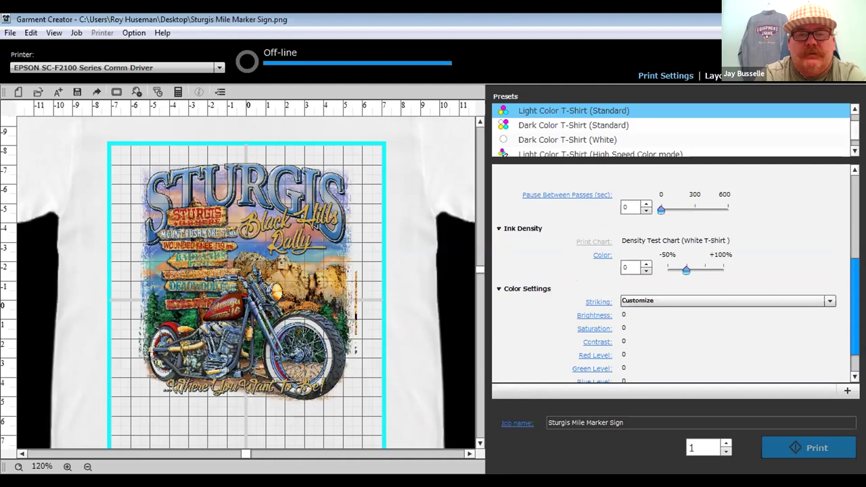
{"action": "scroll", "coordinate": [543, 242], "scroll_direction": "down", "scroll_amount": 2}
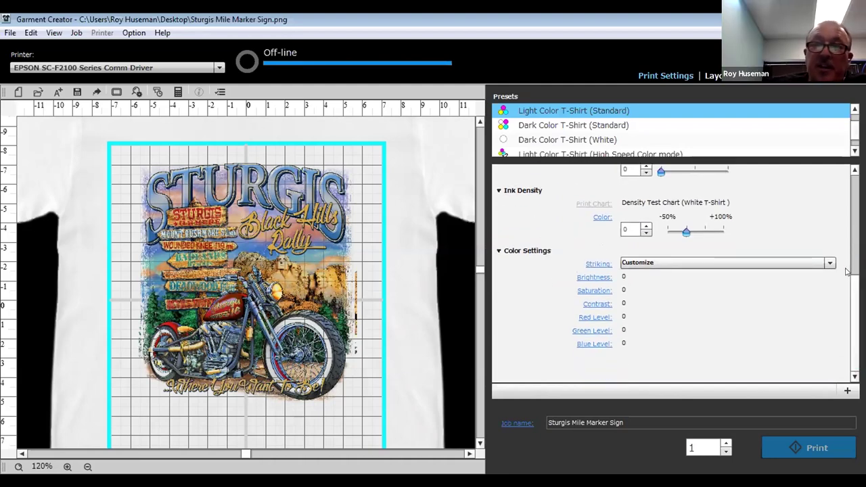
{"action": "scroll", "coordinate": [850, 262], "scroll_direction": "up", "scroll_amount": 2}
{"action": "scroll", "coordinate": [849, 262], "scroll_direction": "up", "scroll_amount": 4}
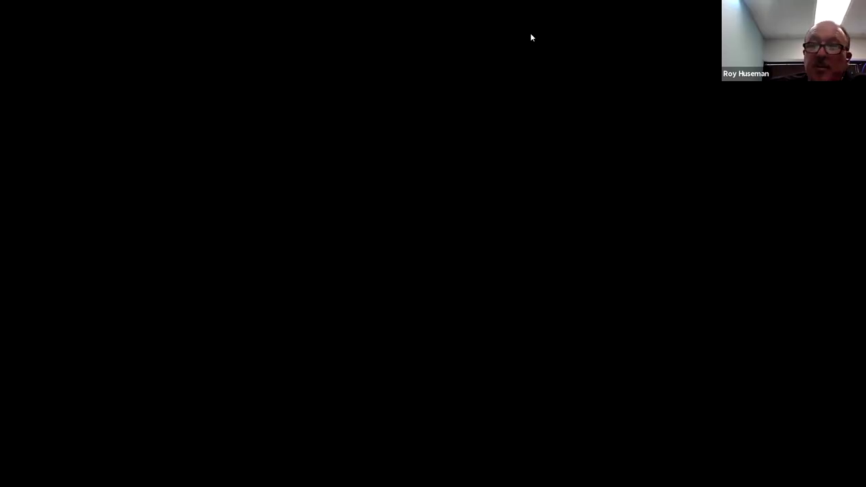
Switch to the setting samples PDF and compare the light garment lion samples printed at Level 2 and Level 2 DBL STK on page 1
{"action": "key", "text": "Home"}
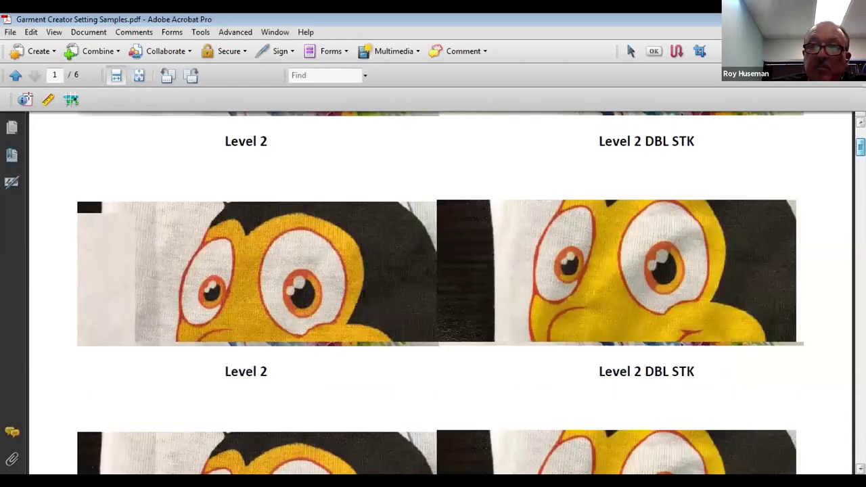
{"action": "scroll", "coordinate": [440, 291], "scroll_direction": "down", "scroll_amount": 3}
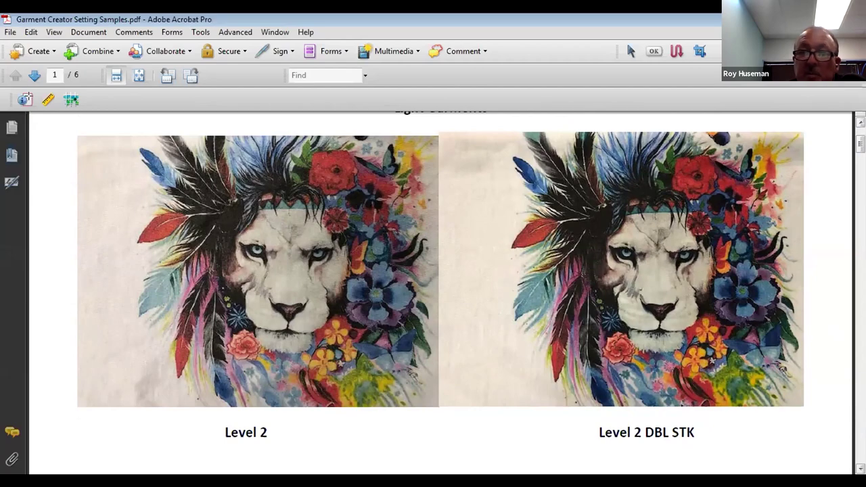
{"action": "scroll", "coordinate": [472, 293], "scroll_direction": "down", "scroll_amount": 1}
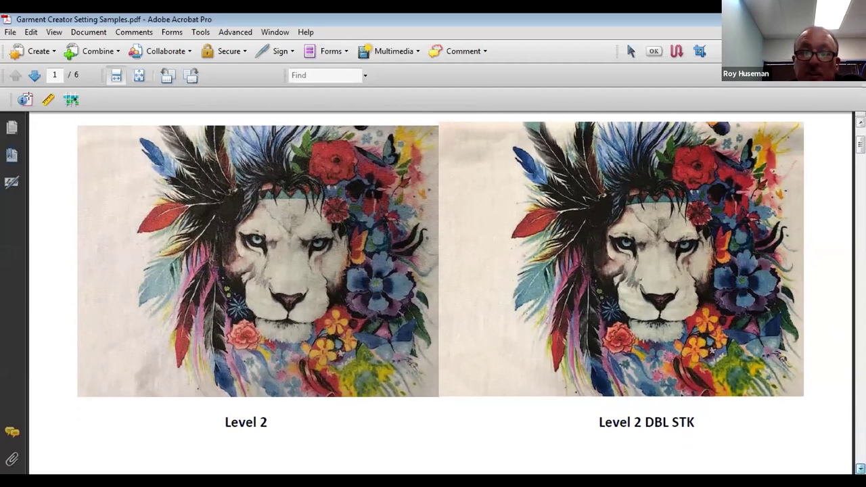
{"action": "scroll", "coordinate": [472, 292], "scroll_direction": "down", "scroll_amount": 2}
{"action": "scroll", "coordinate": [472, 294], "scroll_direction": "down", "scroll_amount": 10}
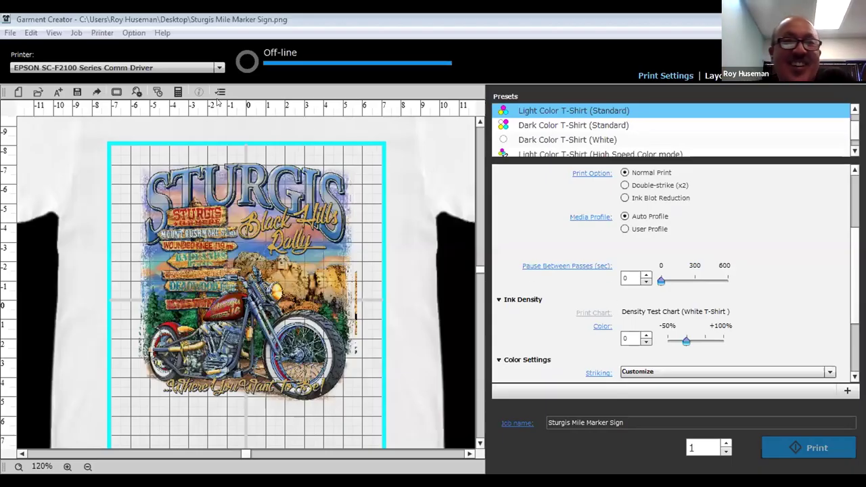
Return to Garment Creator, select the EPSON SC-F2000 Series Comm Driver as the printer and show the Basic print settings
{"action": "left_click", "coordinate": [170, 67]}
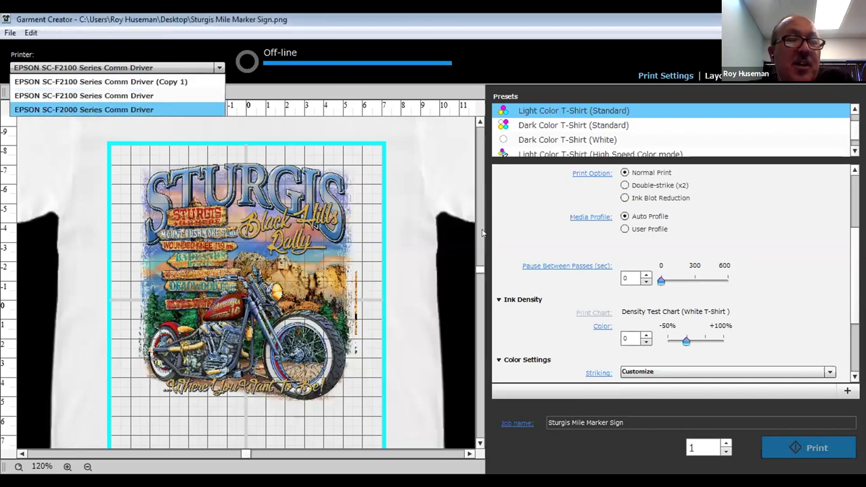
{"action": "left_click", "coordinate": [138, 106]}
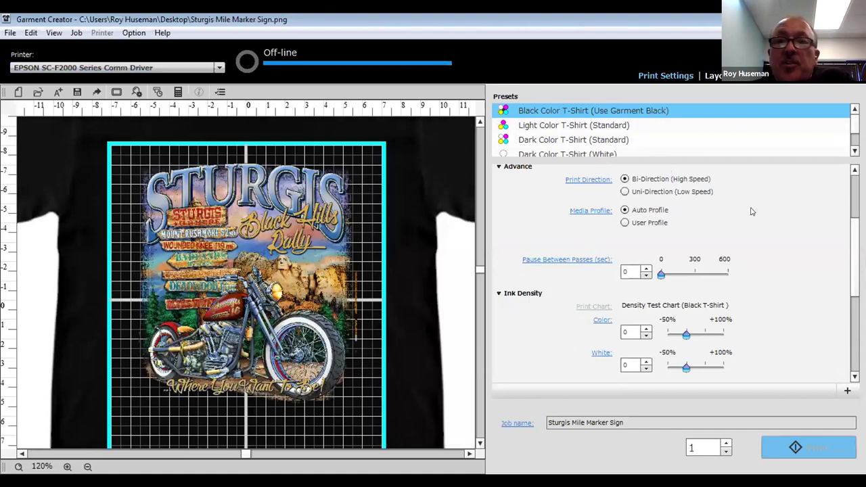
{"action": "mouse_move", "coordinate": [855, 257]}
{"action": "left_mouse_down"}
{"action": "mouse_move", "coordinate": [855, 325]}
{"action": "mouse_move", "coordinate": [855, 209]}
{"action": "left_mouse_up"}
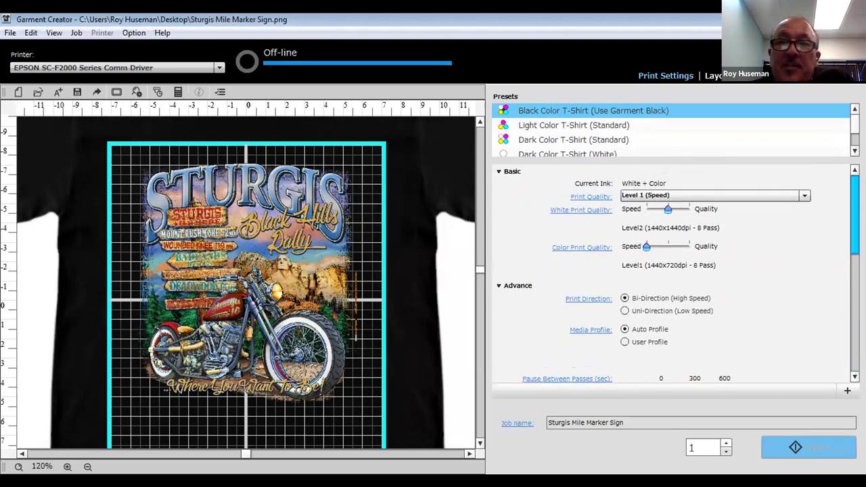
Try print quality Level 2 (Quality) for the black shirt preset, return it to Level 1 (Speed), and recheck the available quality levels
{"action": "left_click", "coordinate": [647, 195]}
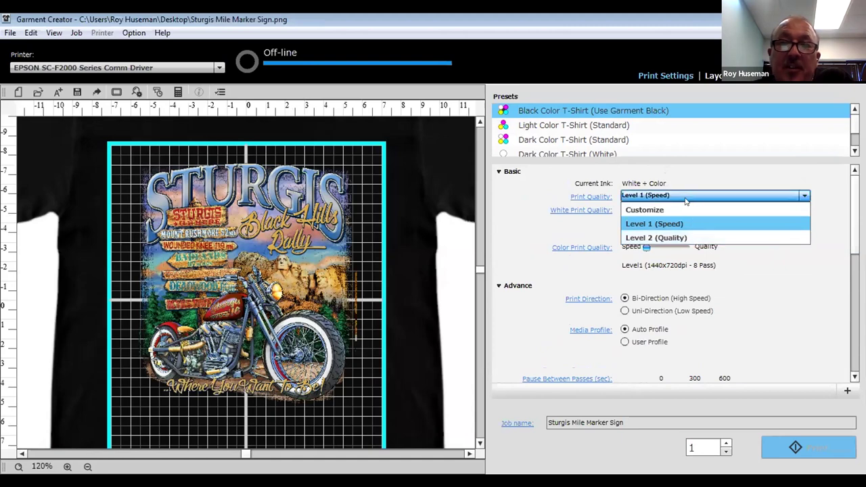
{"action": "left_click", "coordinate": [669, 224]}
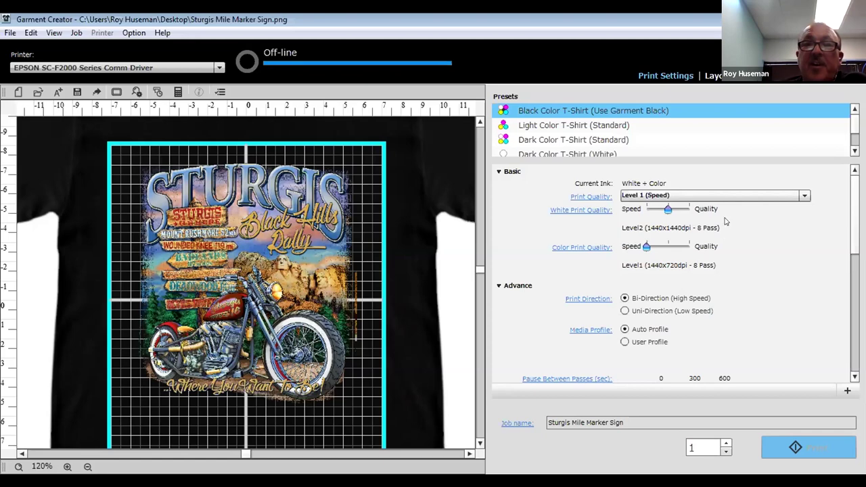
{"action": "left_click", "coordinate": [714, 195]}
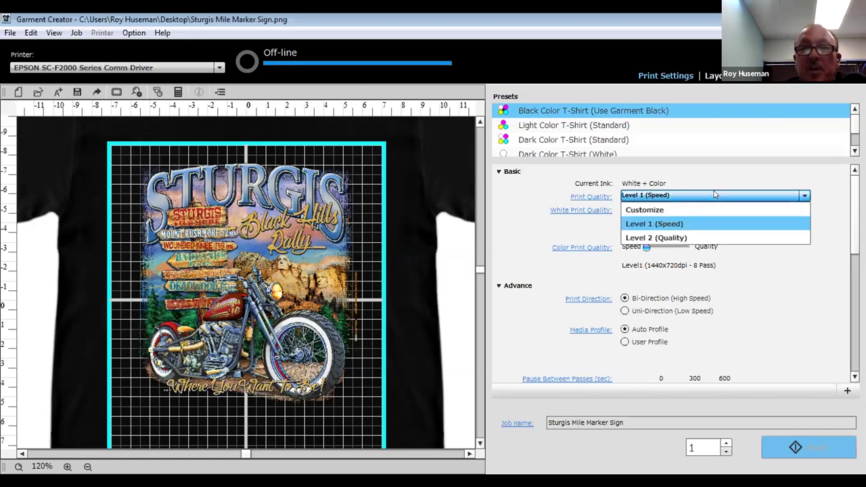
{"action": "left_click", "coordinate": [667, 237]}
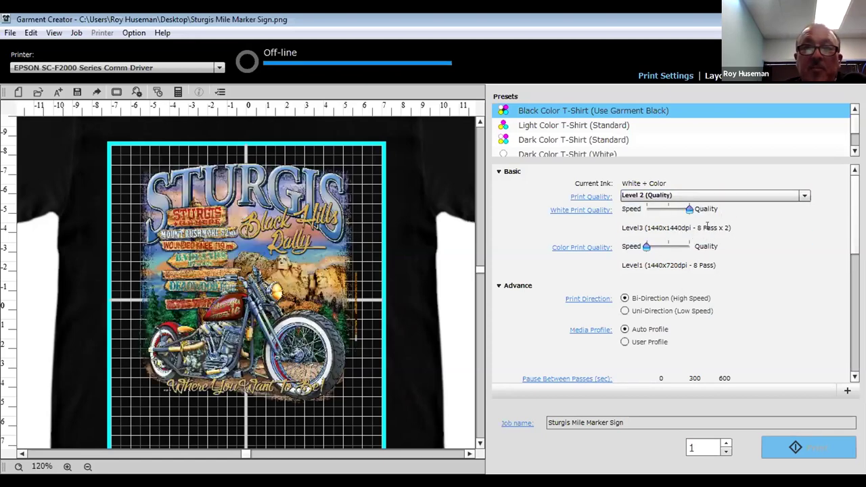
{"action": "left_click", "coordinate": [748, 195]}
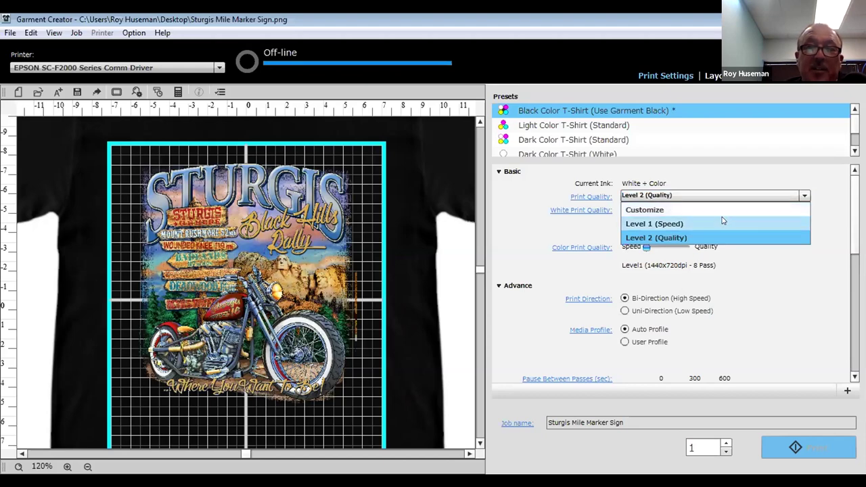
{"action": "left_click", "coordinate": [681, 223]}
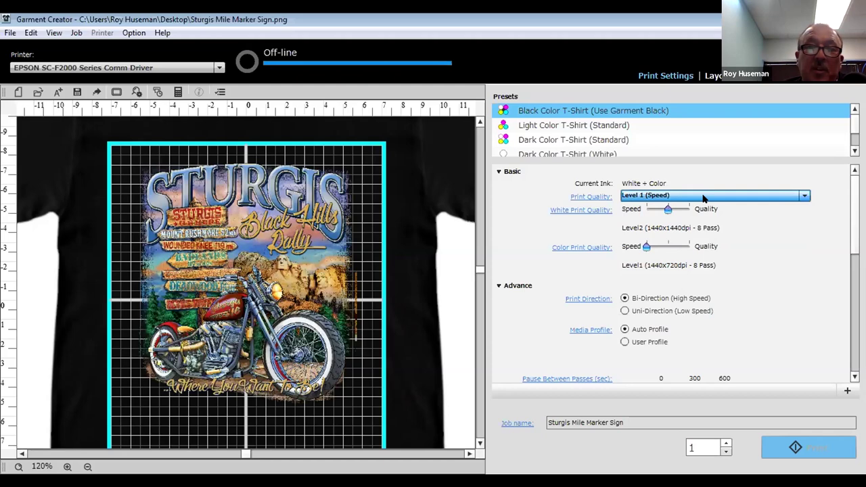
{"action": "left_click", "coordinate": [704, 197]}
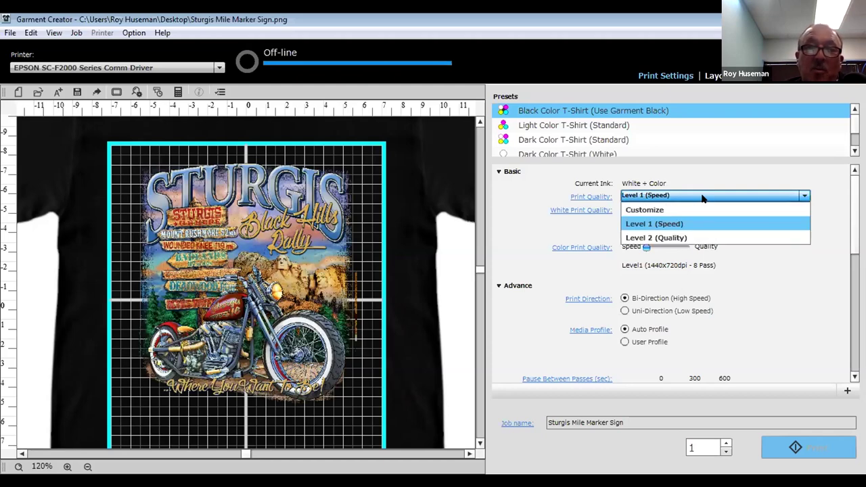
{"action": "left_click", "coordinate": [655, 198]}
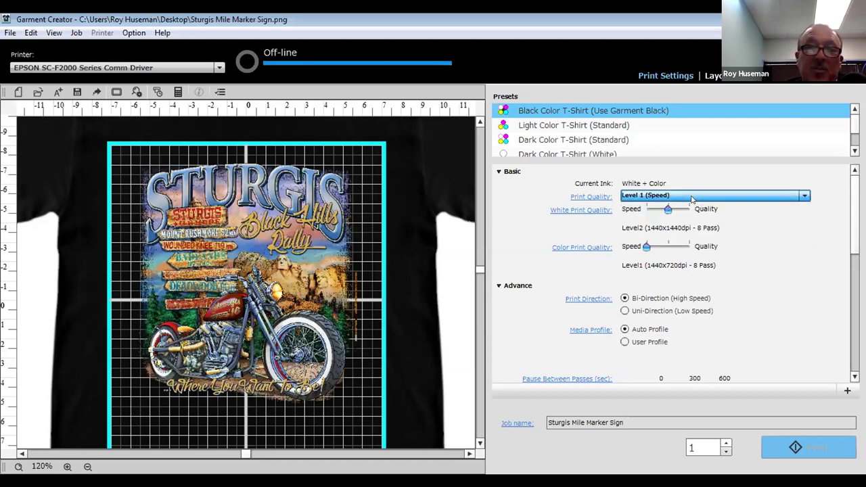